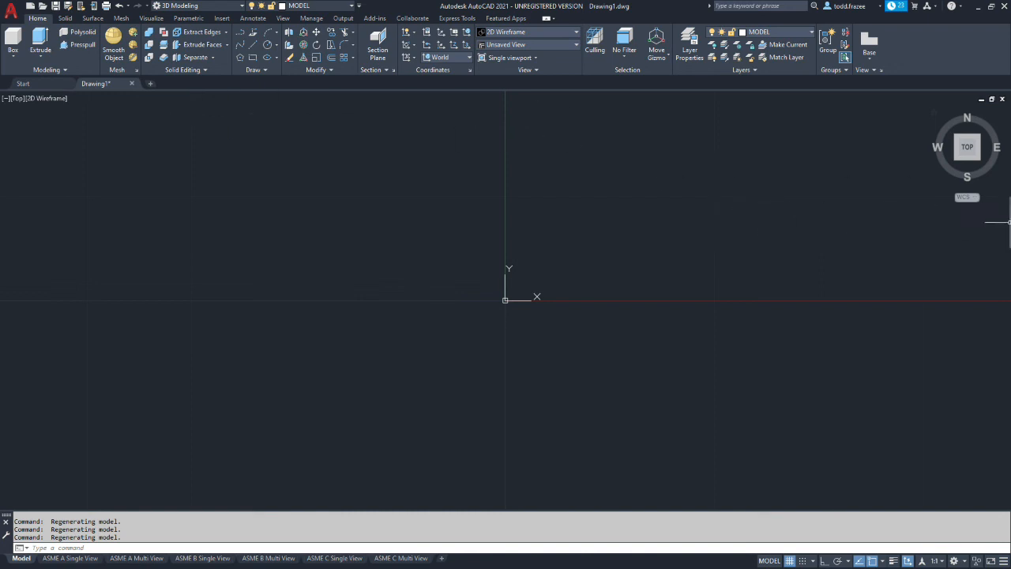
- Show the model from the front and align the coordinate system with the Front plane
{"action": "left_click", "coordinate": [968, 173]}
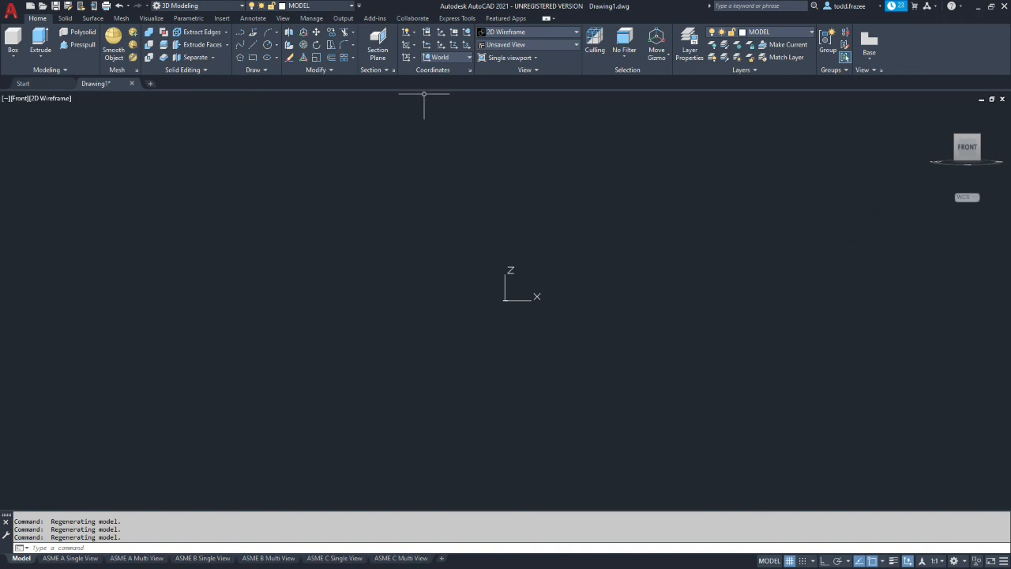
{"action": "left_click", "coordinate": [467, 57]}
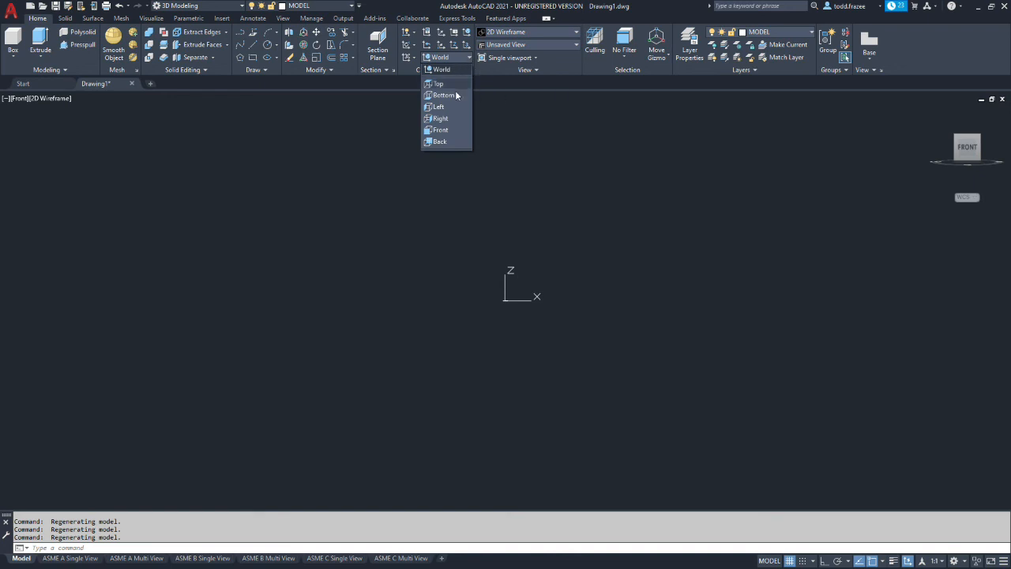
{"action": "left_click", "coordinate": [441, 129]}
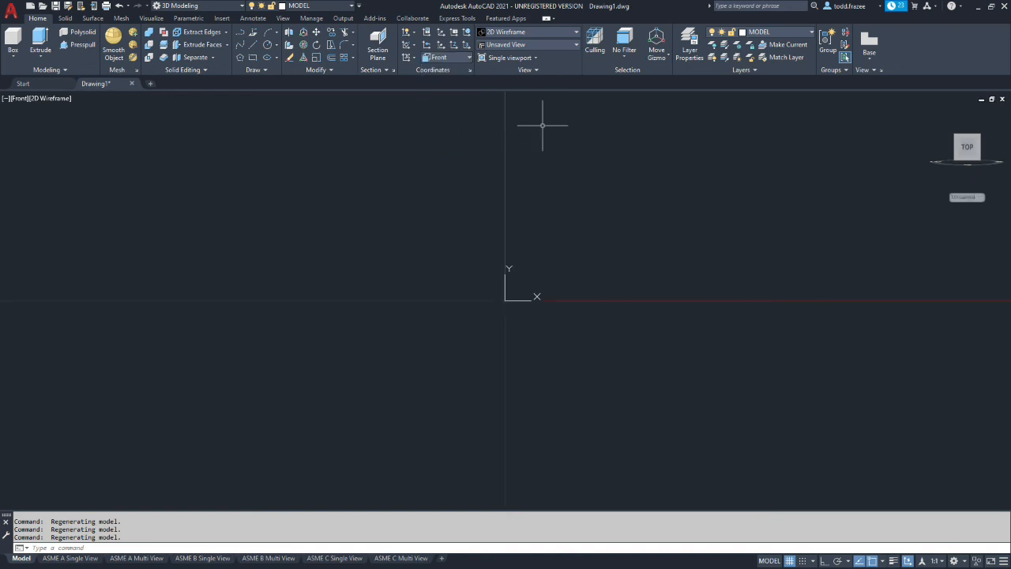
{"action": "left_click", "coordinate": [267, 45]}
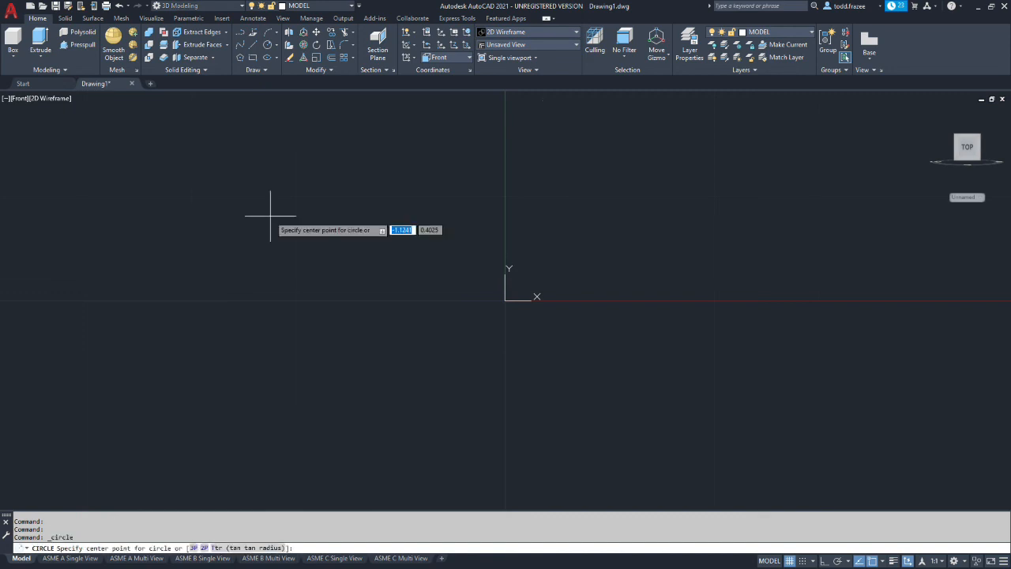
{"action": "key", "text": "Escape"}
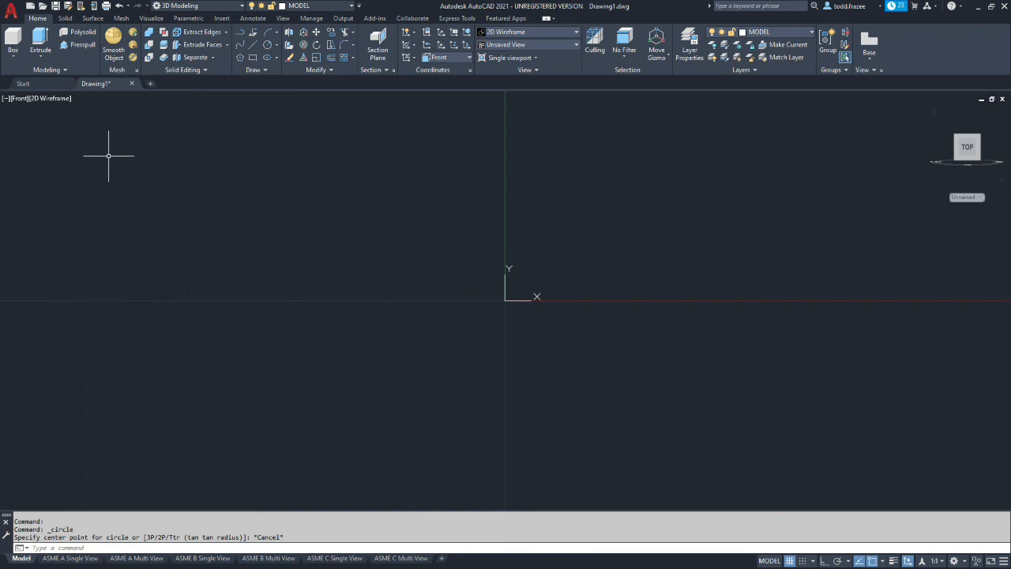
- Configure the drawing units to millimeters with decimal lengths at 0.00 precision
{"action": "type", "text": "unit"}
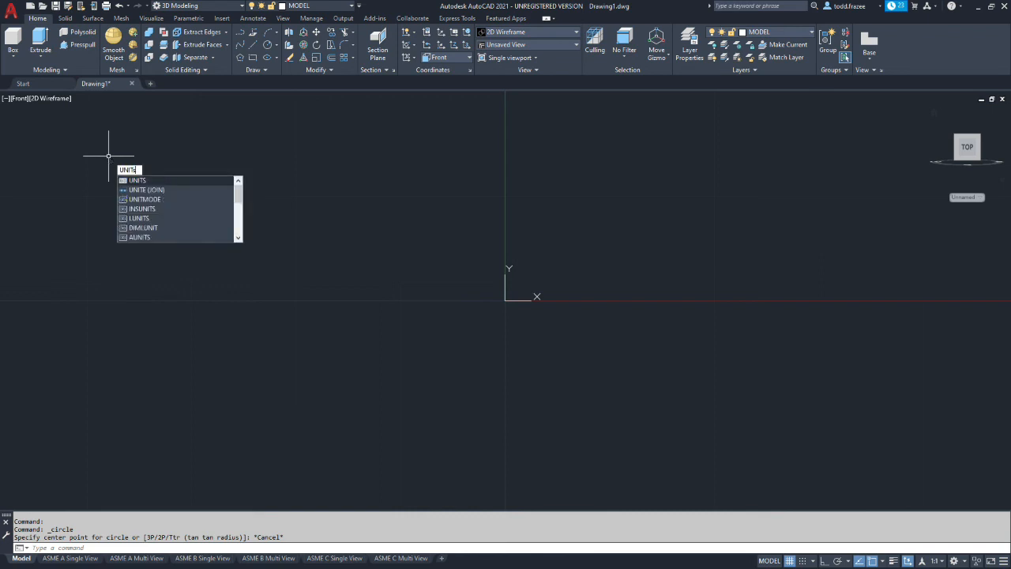
{"action": "key", "text": "Return"}
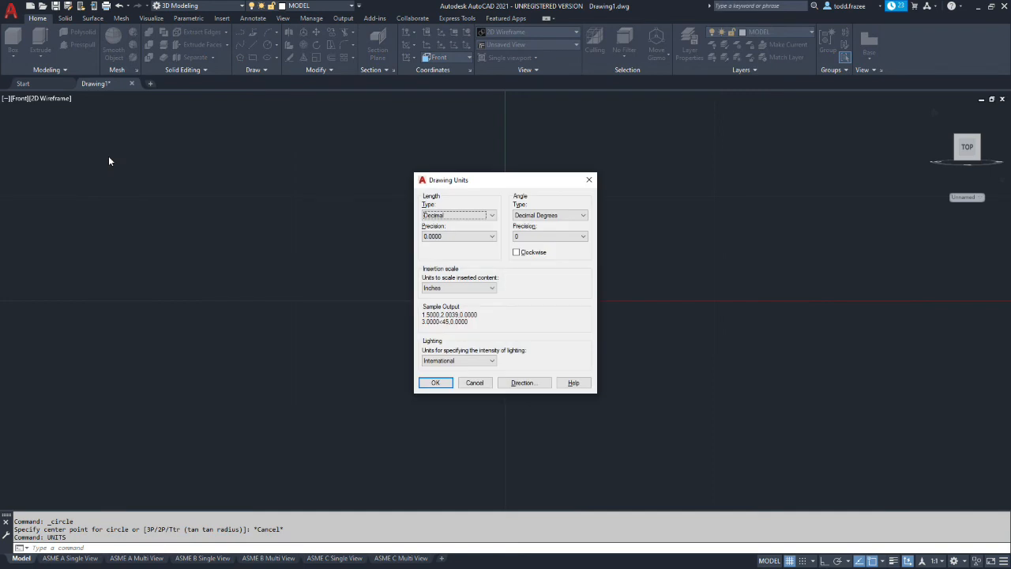
{"action": "left_click", "coordinate": [485, 289]}
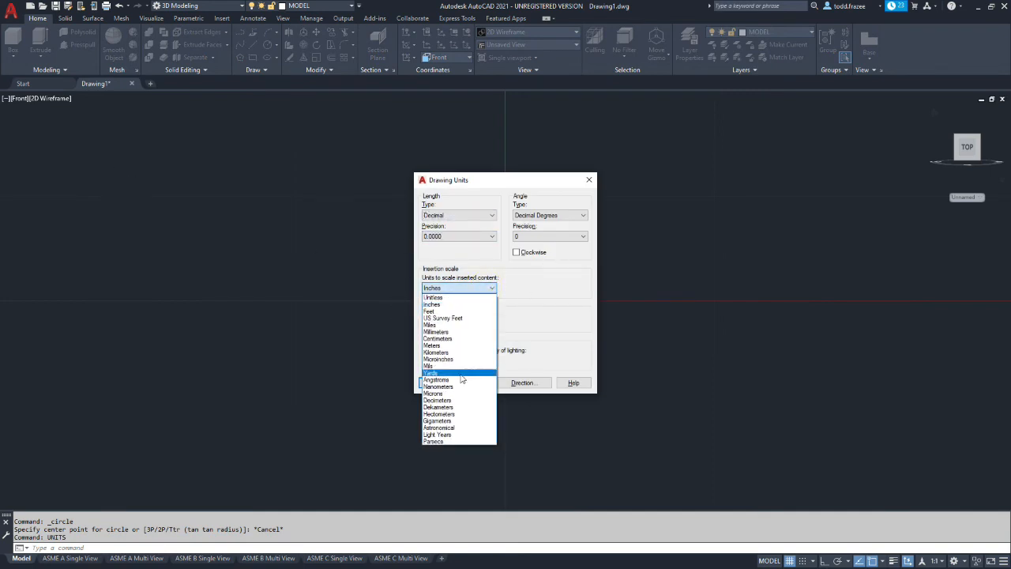
{"action": "left_click", "coordinate": [436, 331]}
{"action": "left_click", "coordinate": [534, 304]}
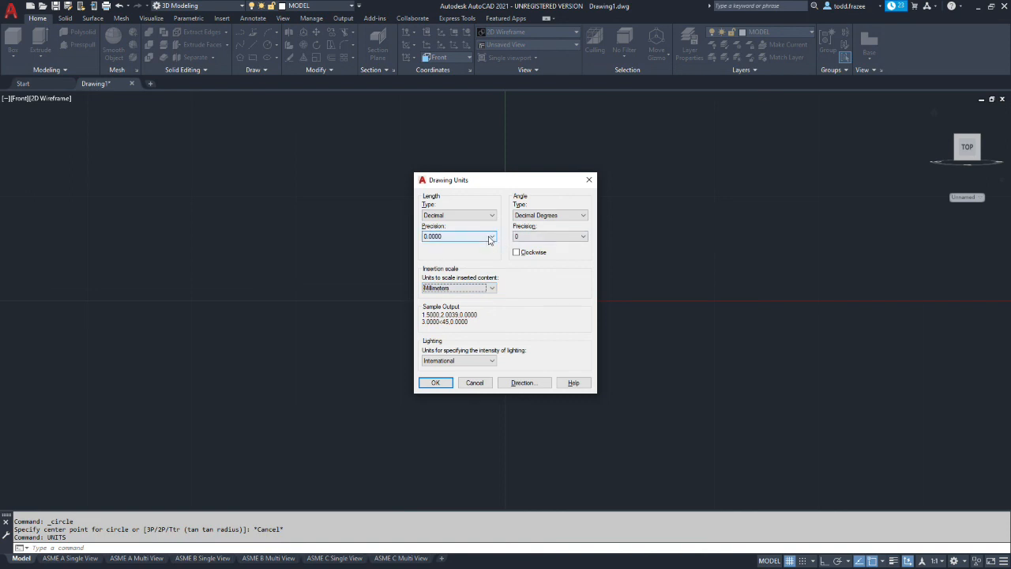
{"action": "left_click", "coordinate": [491, 215]}
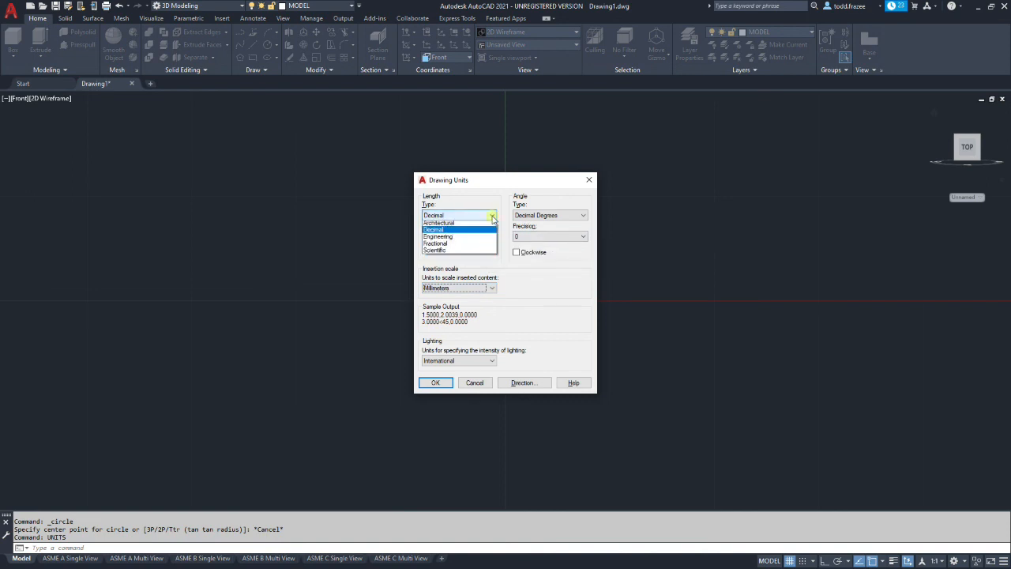
{"action": "left_click", "coordinate": [491, 215]}
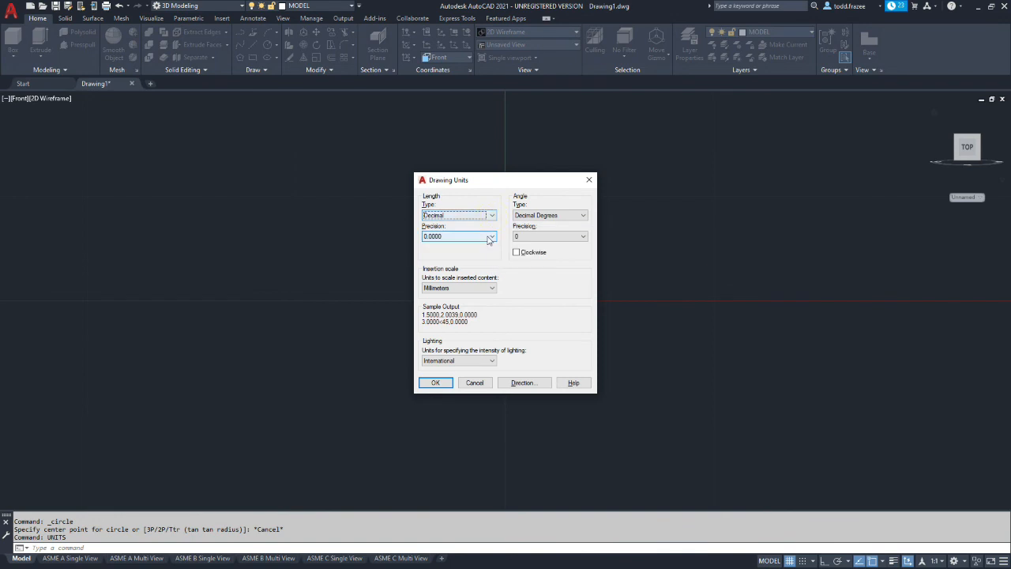
{"action": "left_click", "coordinate": [489, 236]}
{"action": "left_click", "coordinate": [456, 259]}
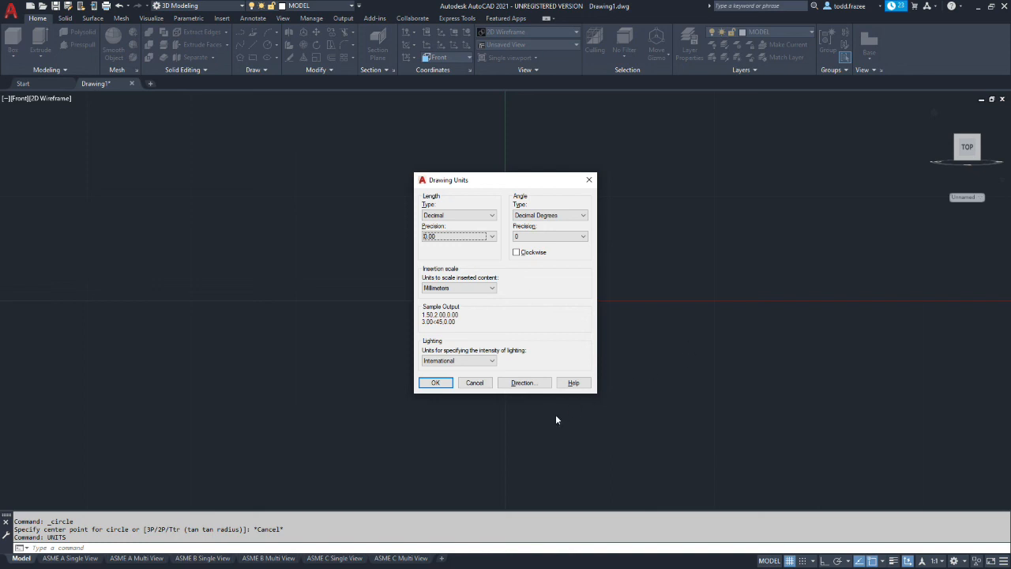
{"action": "left_click", "coordinate": [428, 383]}
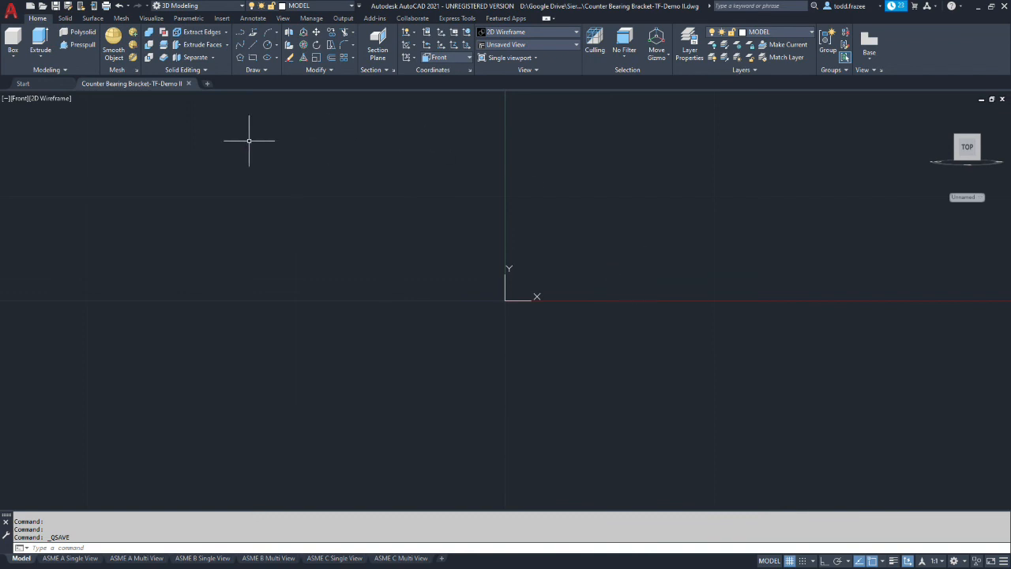
{"action": "left_click", "coordinate": [267, 43]}
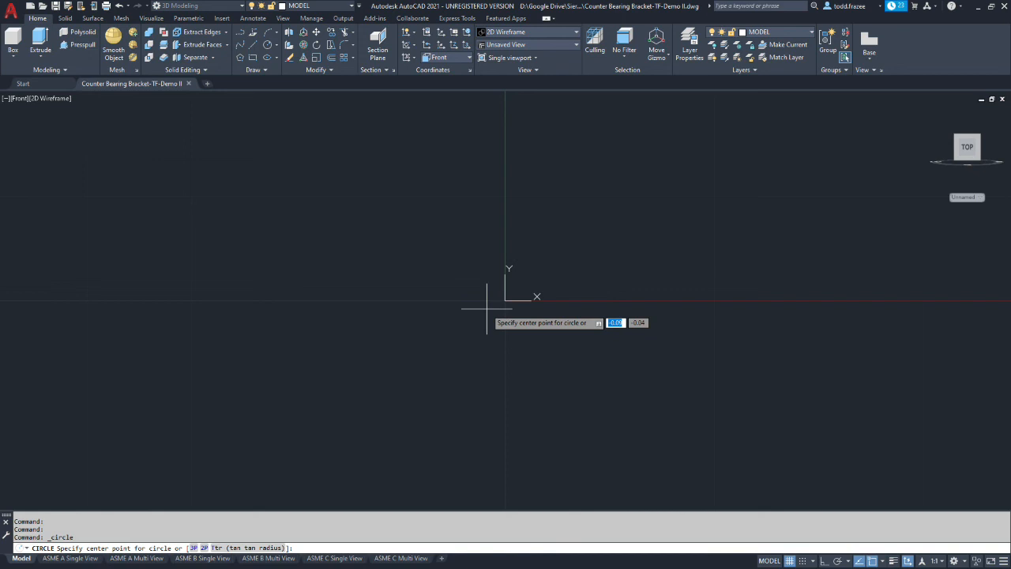
{"action": "type", "text": "0"}
{"action": "key", "text": "Return"}
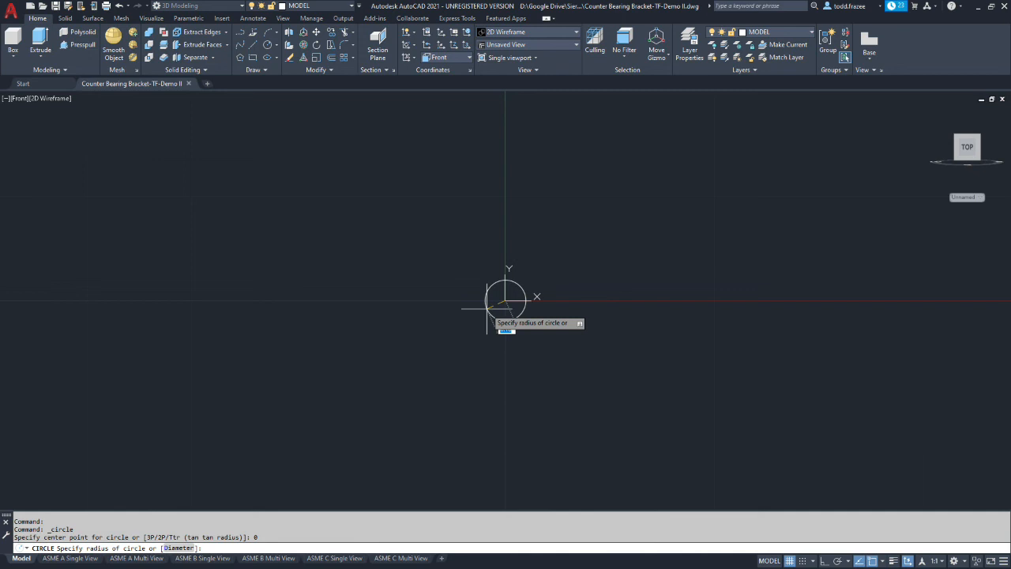
{"action": "key", "text": "Escape"}
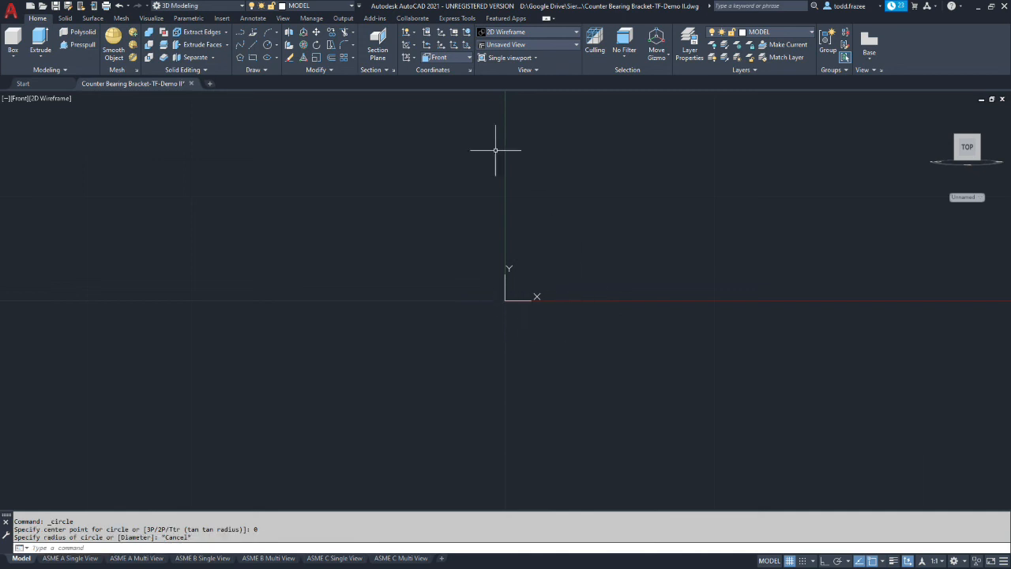
- Draw a circle with a diameter of 70 mm centered at the origin 0,0,0
{"action": "left_click", "coordinate": [269, 45]}
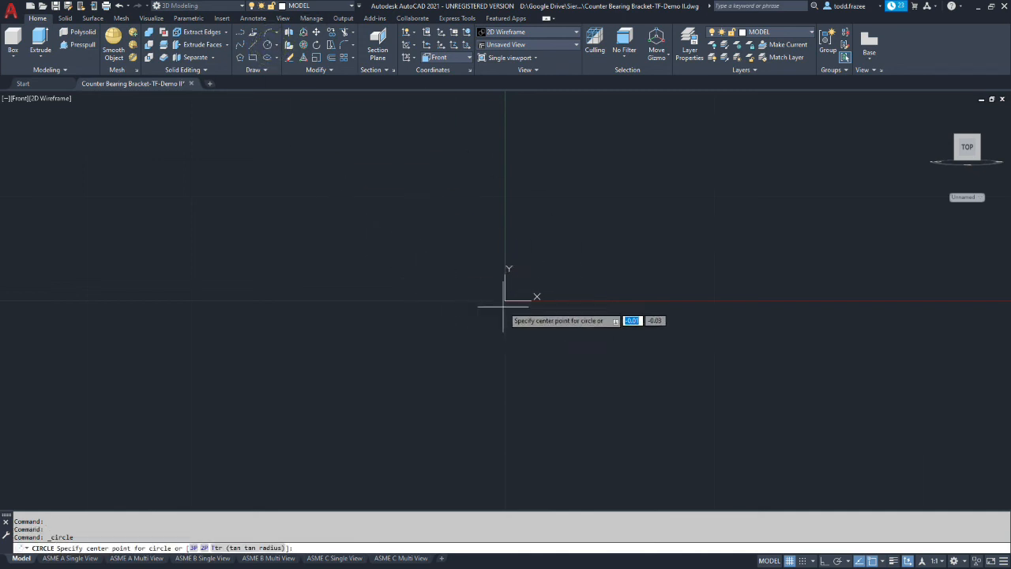
{"action": "type", "text": "0"}
{"action": "key", "text": "Tab"}
{"action": "type", "text": "0"}
{"action": "key", "text": "Tab"}
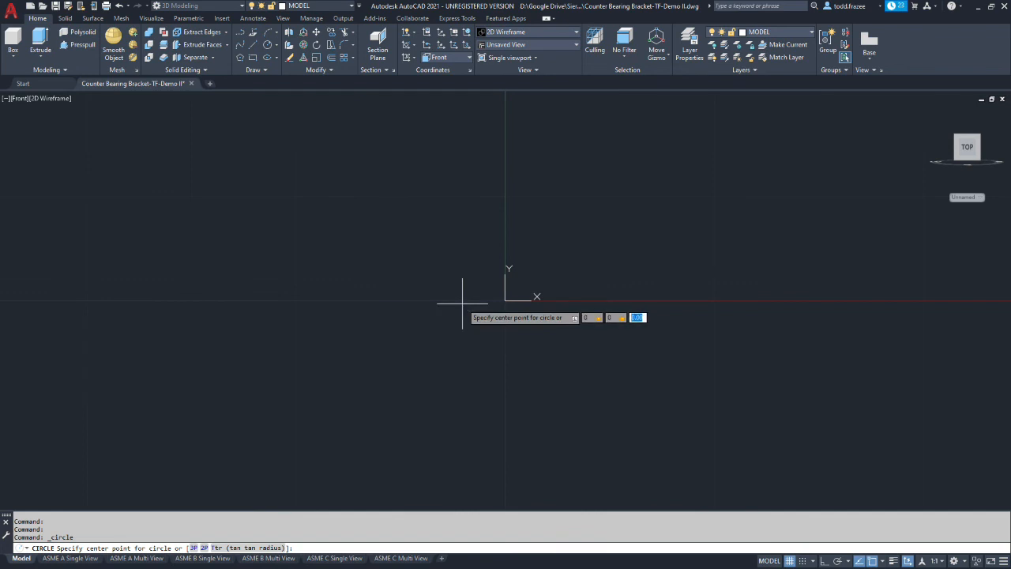
{"action": "type", "text": "0"}
{"action": "key", "text": "Return"}
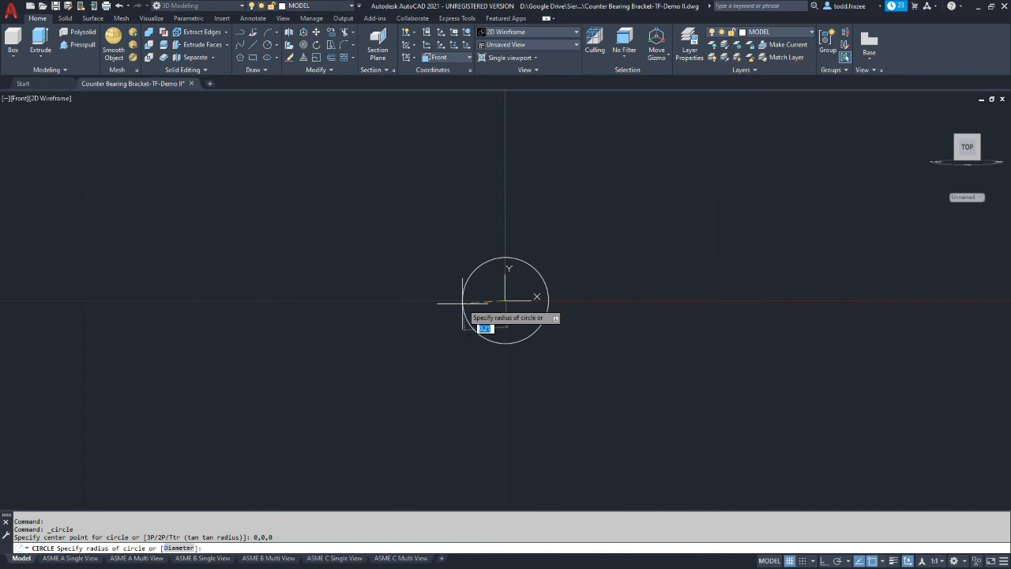
{"action": "type", "text": "d"}
{"action": "key", "text": "Return"}
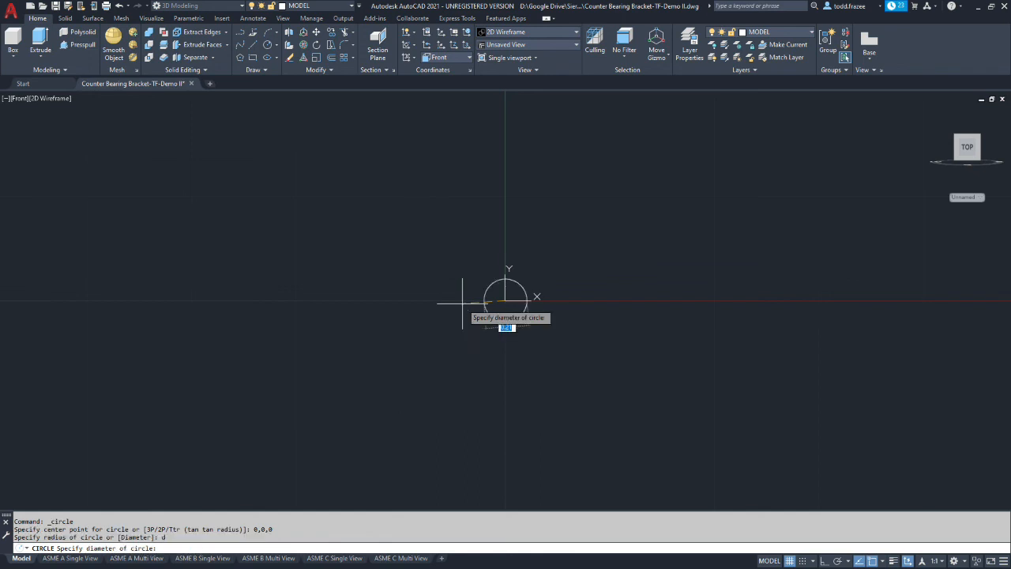
{"action": "type", "text": "70"}
{"action": "key", "text": "Return"}
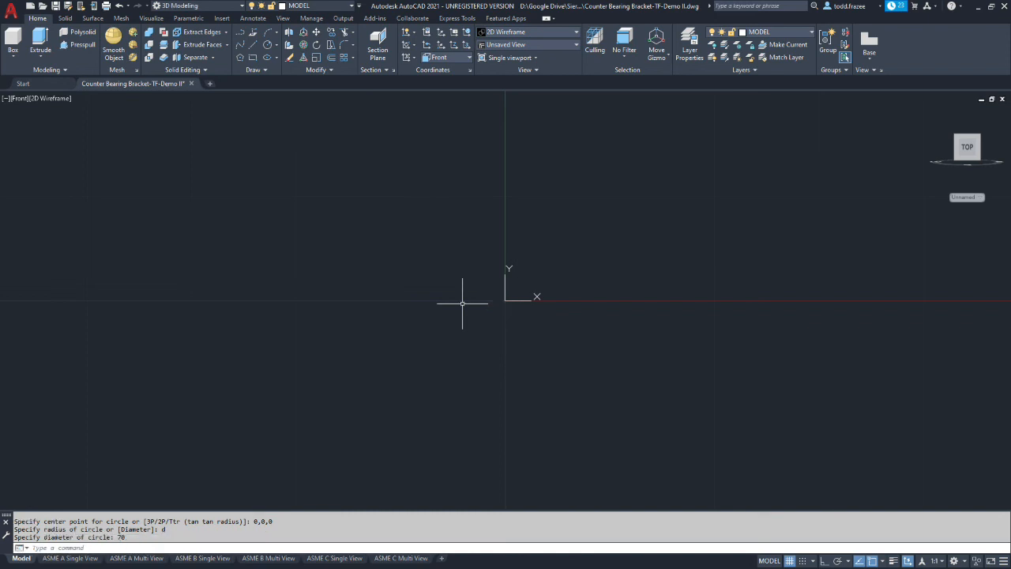
- With Ortho on, draw a vertical line from the circle's center straight down, well past the circle
{"action": "scroll", "coordinate": [462, 303], "scroll_direction": "down", "scroll_amount": 10}
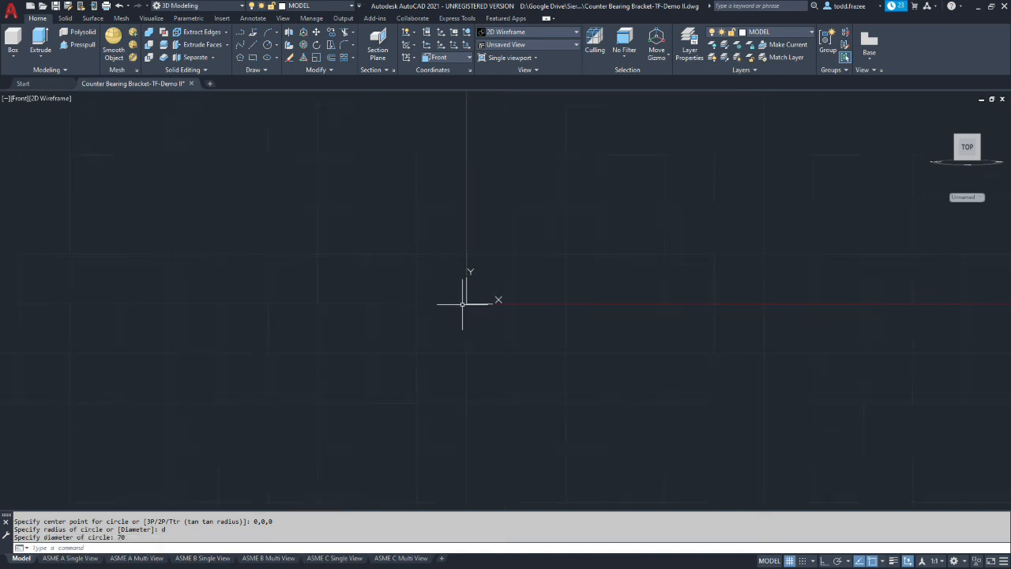
{"action": "scroll", "coordinate": [497, 408], "scroll_direction": "down", "scroll_amount": 2}
{"action": "scroll", "coordinate": [495, 407], "scroll_direction": "up", "scroll_amount": 2}
{"action": "scroll", "coordinate": [496, 409], "scroll_direction": "down", "scroll_amount": 2}
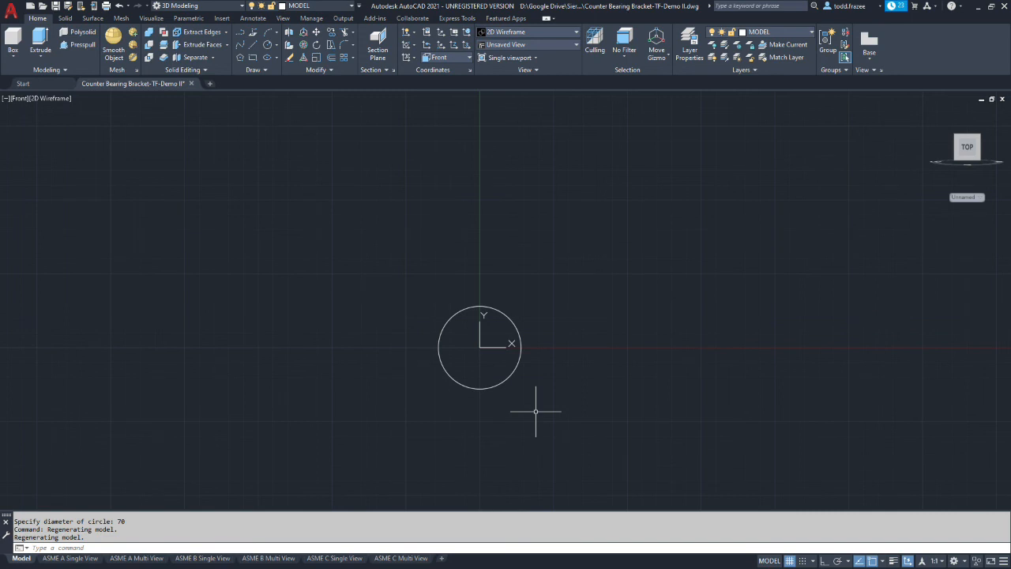
{"action": "left_click", "coordinate": [255, 45]}
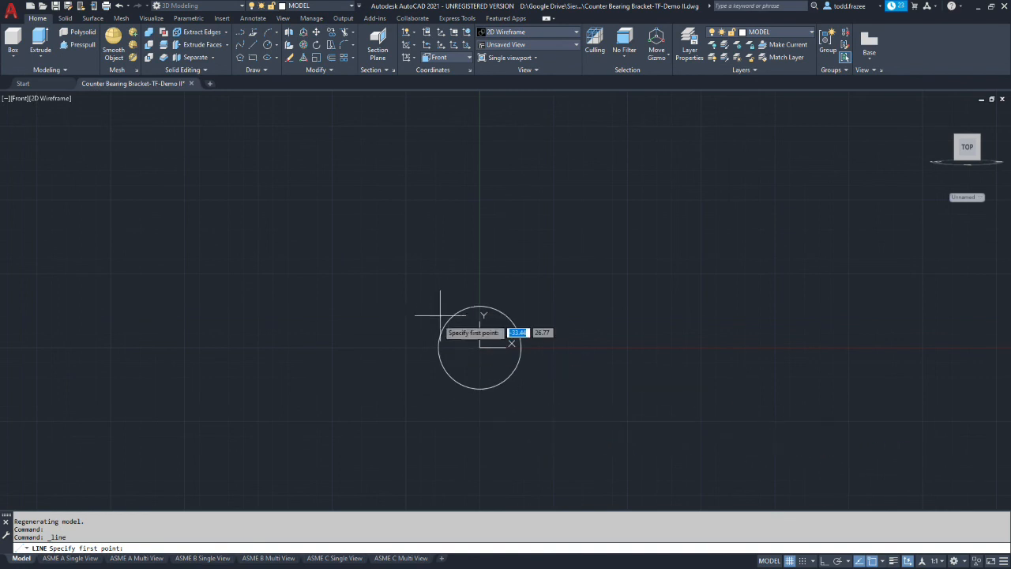
{"action": "left_click", "coordinate": [479, 346]}
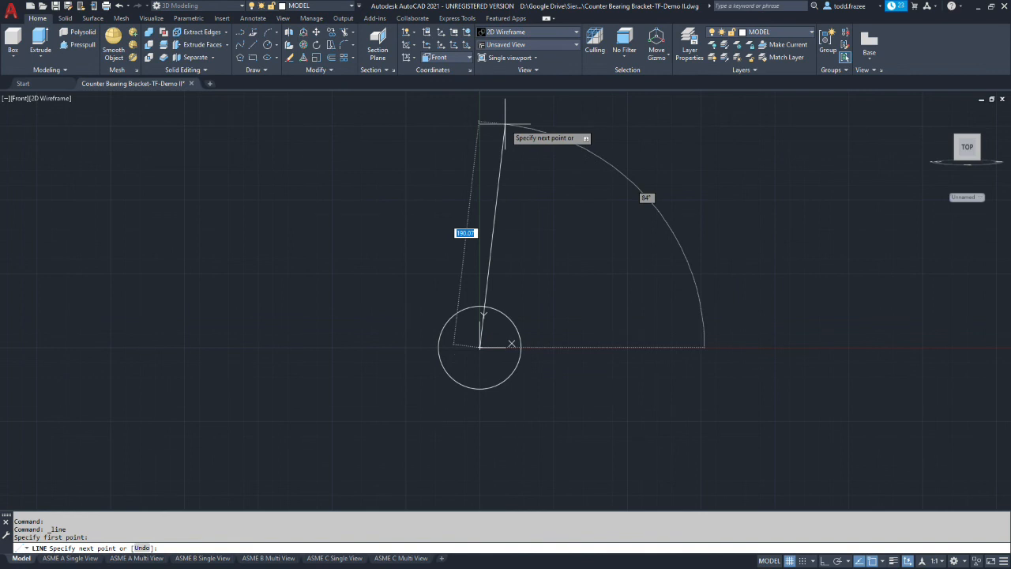
{"action": "scroll", "coordinate": [478, 491], "scroll_direction": "down", "scroll_amount": 2}
{"action": "scroll", "coordinate": [478, 492], "scroll_direction": "up", "scroll_amount": 3}
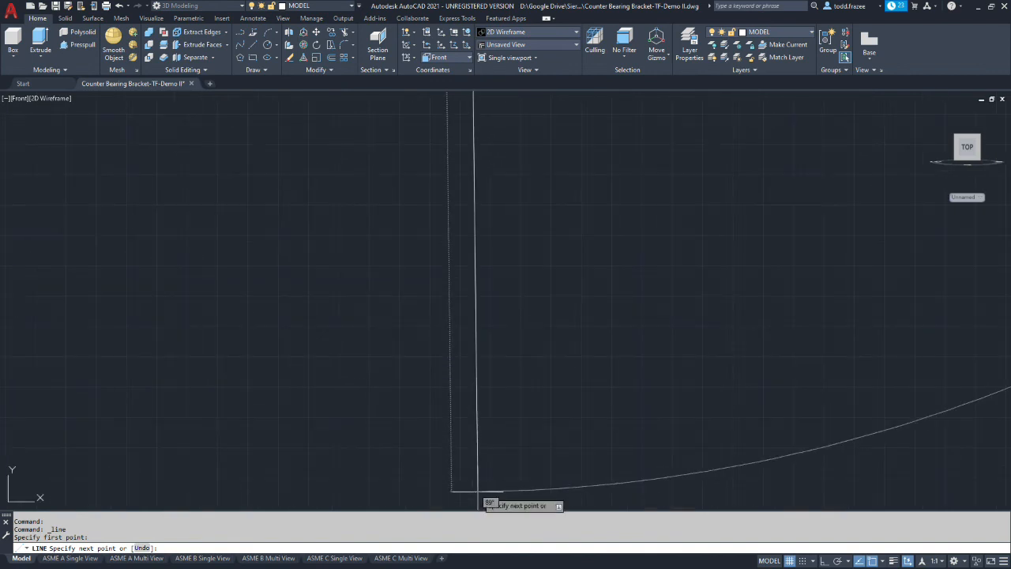
{"action": "scroll", "coordinate": [479, 491], "scroll_direction": "down", "scroll_amount": 2}
{"action": "scroll", "coordinate": [431, 452], "scroll_direction": "up", "scroll_amount": 2}
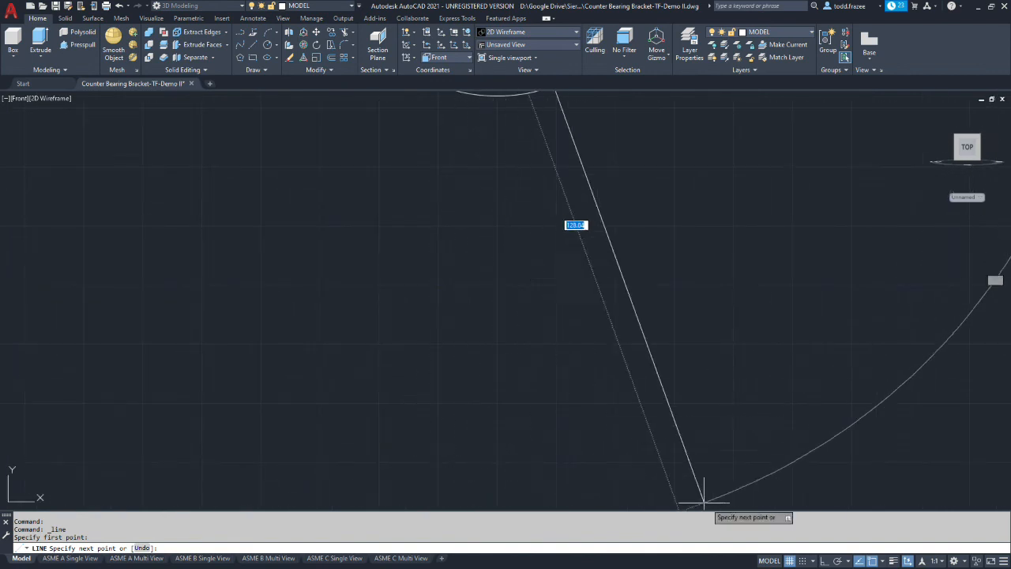
{"action": "left_click", "coordinate": [823, 561]}
{"action": "scroll", "coordinate": [514, 332], "scroll_direction": "down", "scroll_amount": 3}
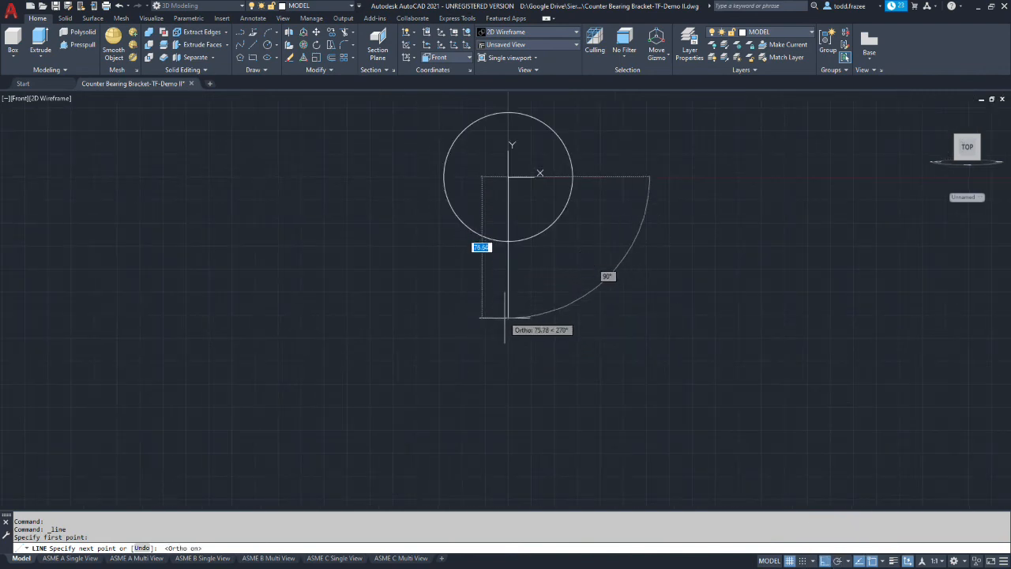
{"action": "left_click", "coordinate": [510, 466]}
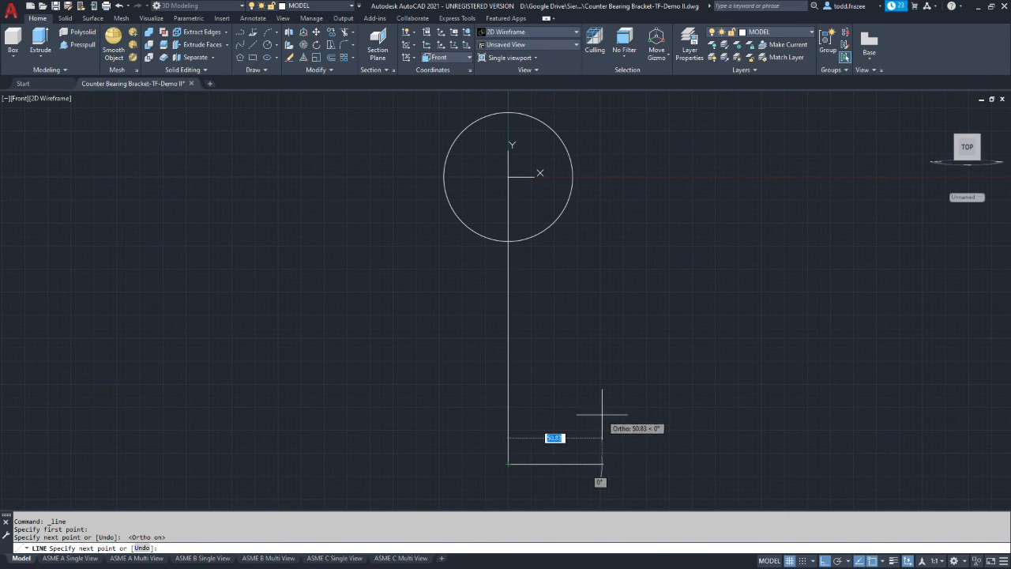
{"action": "key", "text": "Return"}
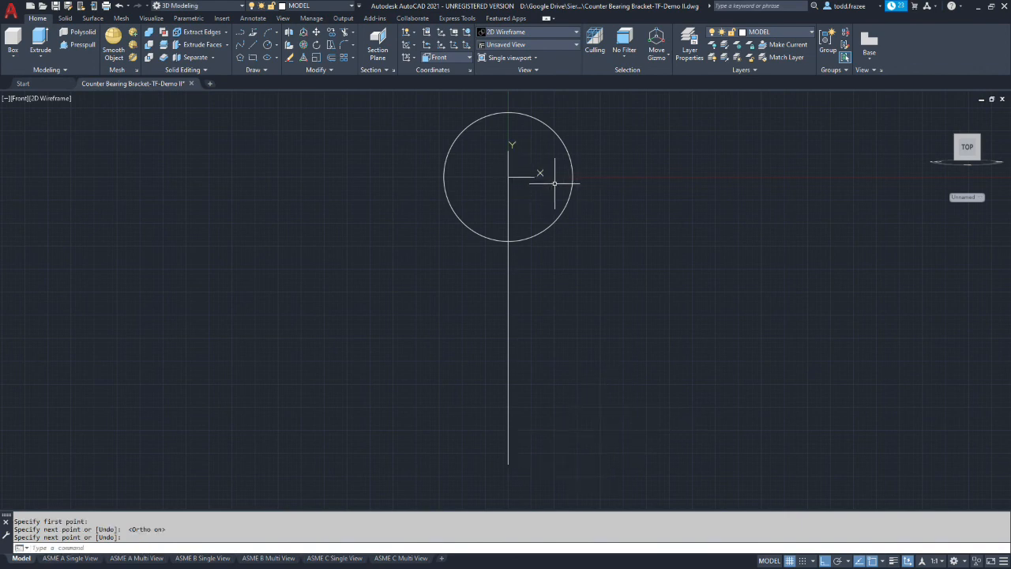
- Draw a horizontal line about 141 mm long from the circle's center toward positive X
{"action": "key", "text": "Return"}
{"action": "left_click", "coordinate": [511, 175]}
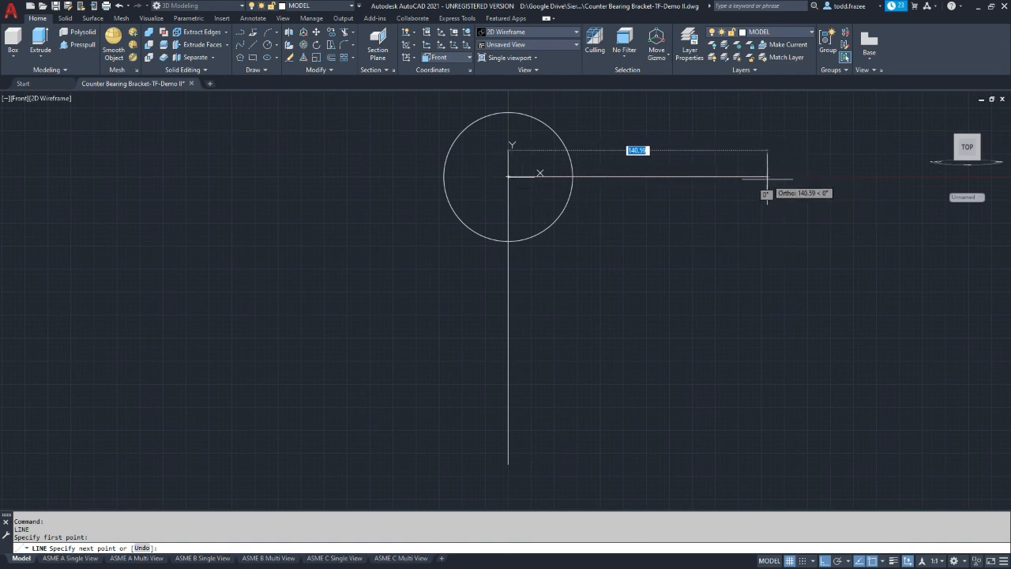
{"action": "left_click", "coordinate": [766, 177]}
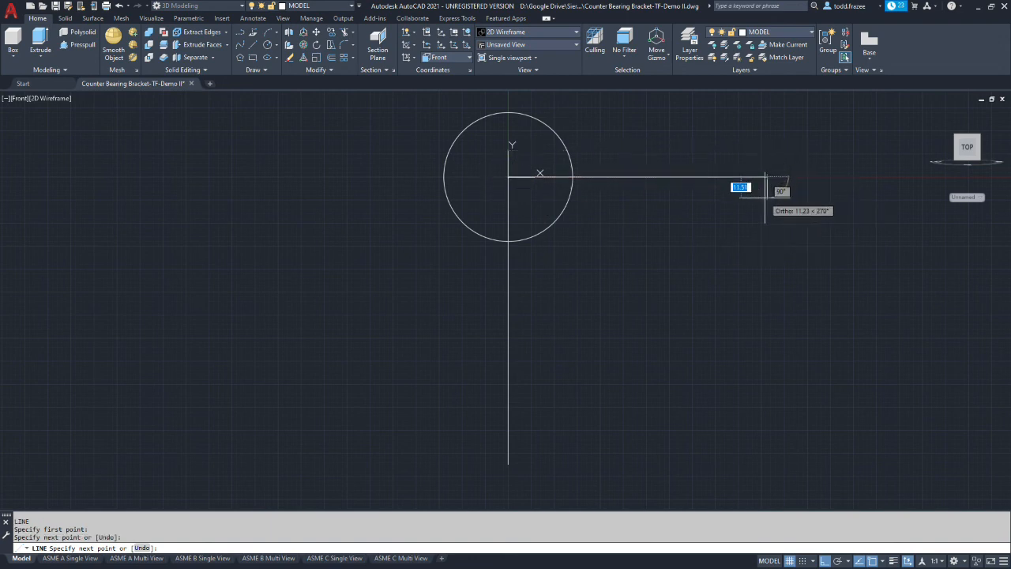
{"action": "key", "text": "Escape"}
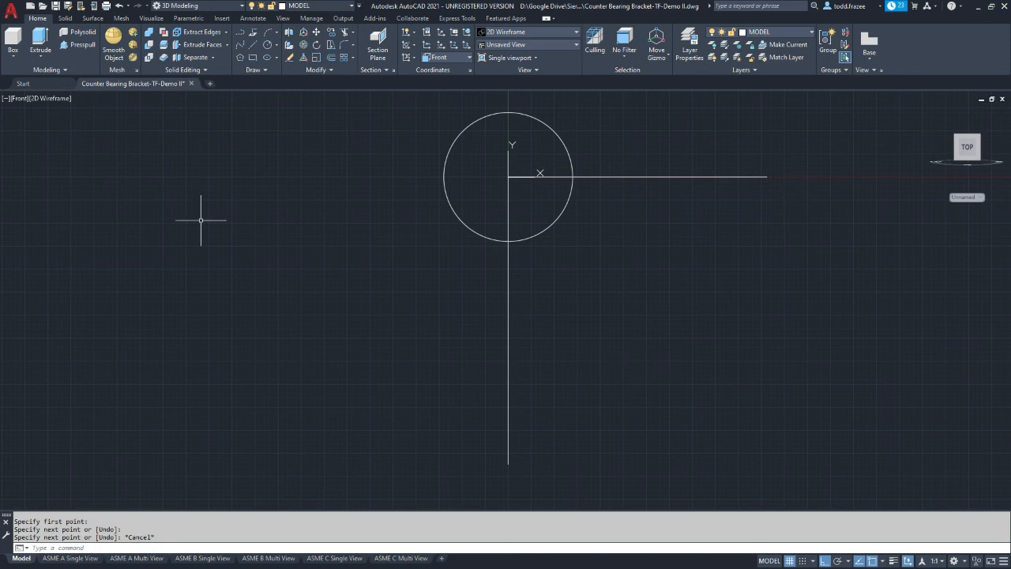
- Offset the horizontal line through the circle's center 113 mm downward
{"action": "left_click", "coordinate": [331, 58]}
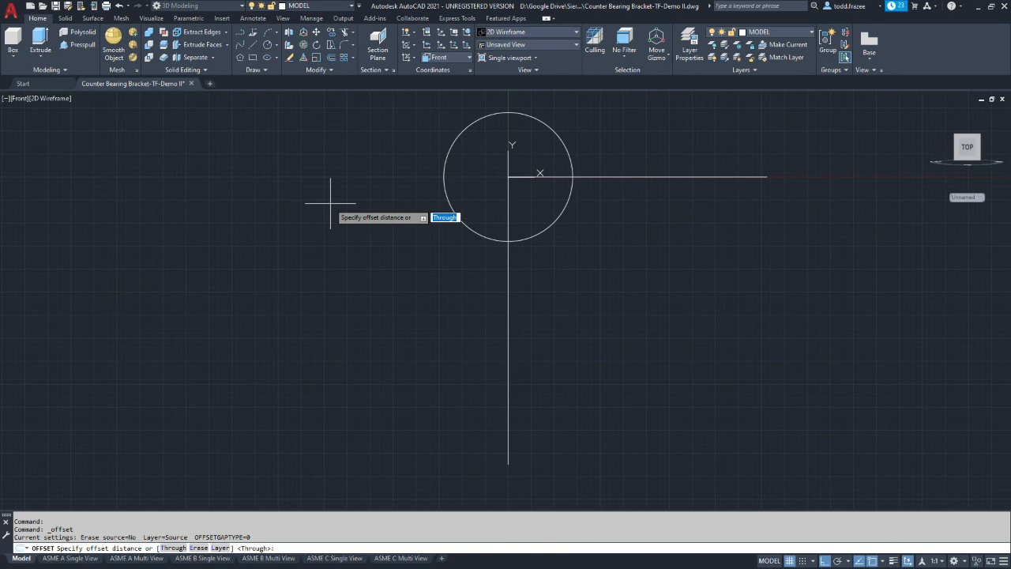
{"action": "type", "text": "113"}
{"action": "key", "text": "Return"}
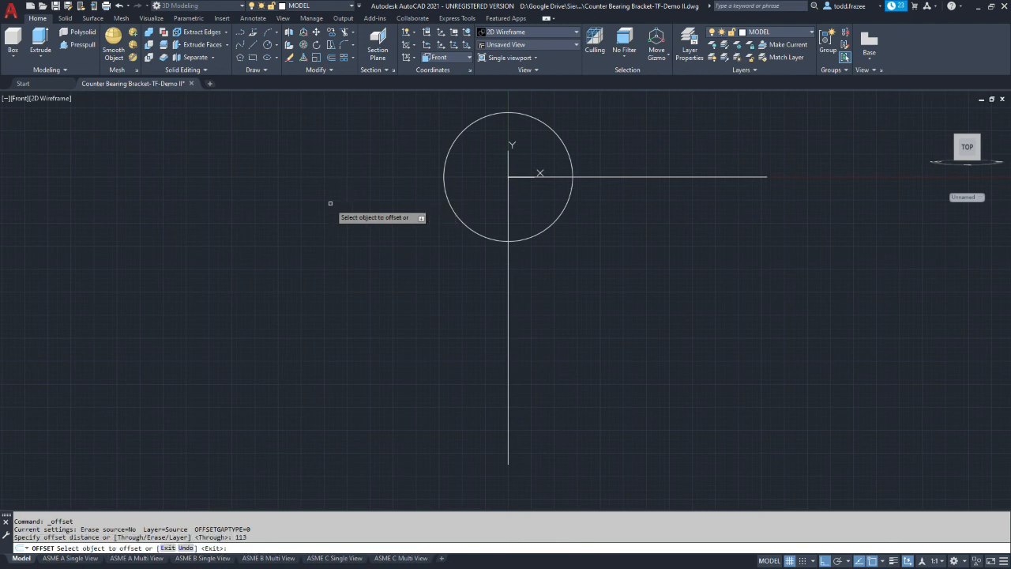
{"action": "left_click", "coordinate": [645, 177]}
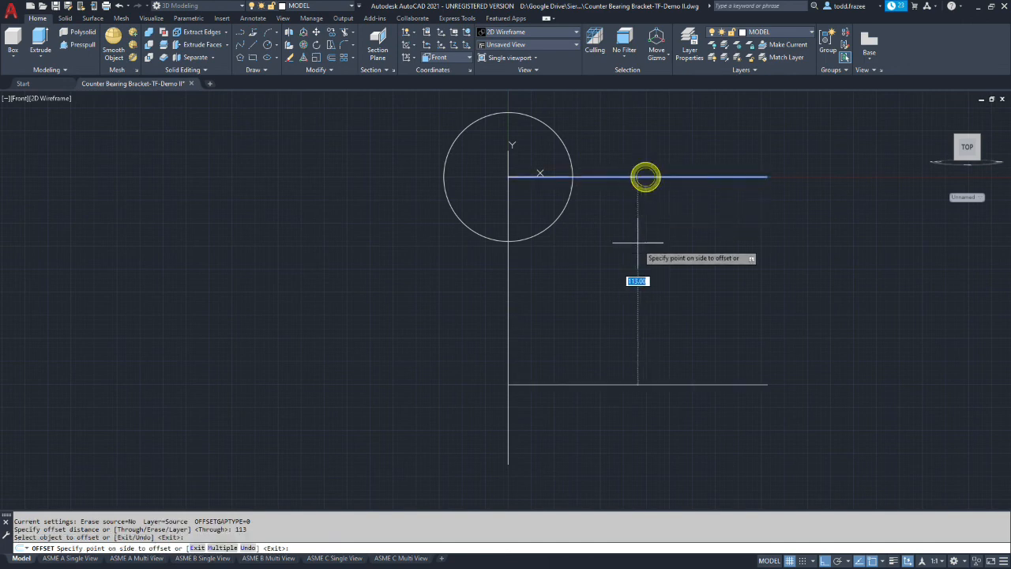
{"action": "left_click", "coordinate": [622, 326]}
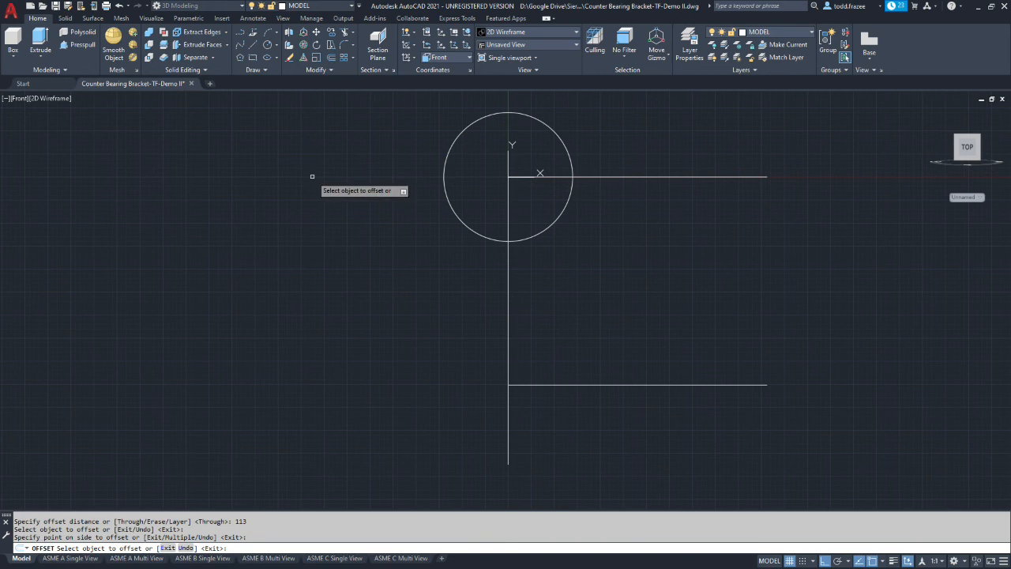
{"action": "key", "text": "Return"}
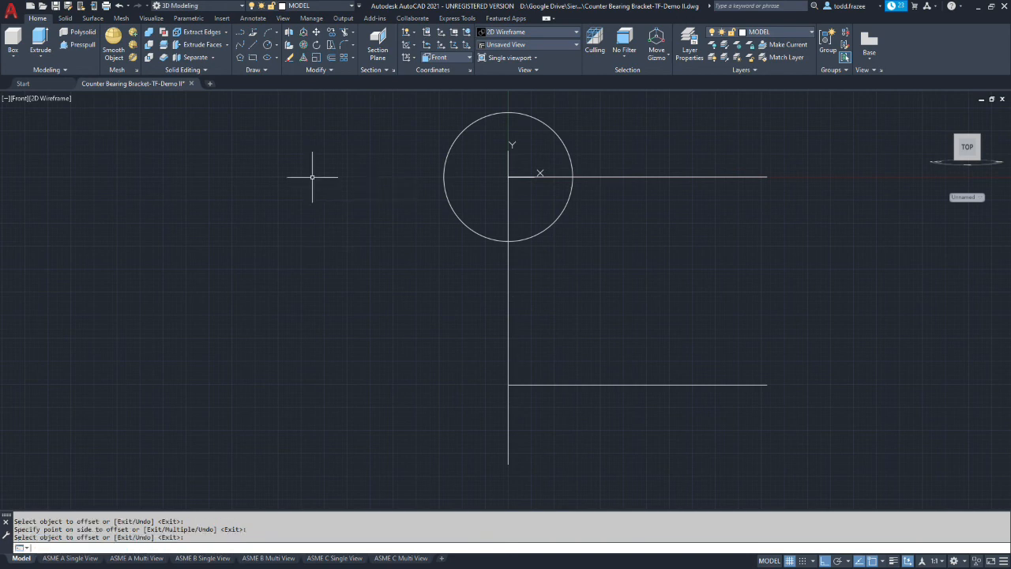
- Offset the lower horizontal line 9 mm downward
{"action": "key", "text": "Return"}
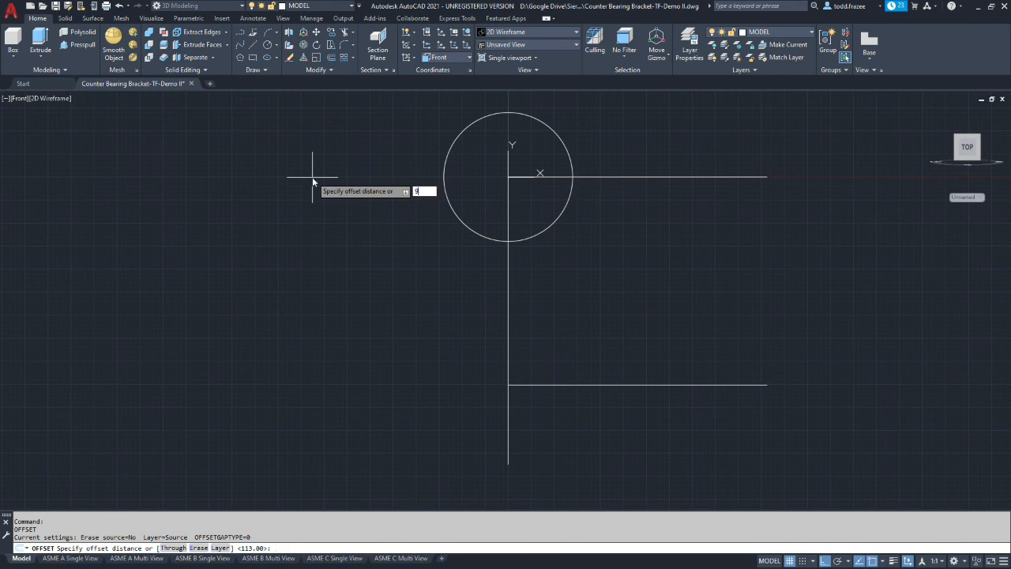
{"action": "type", "text": "9"}
{"action": "key", "text": "Return"}
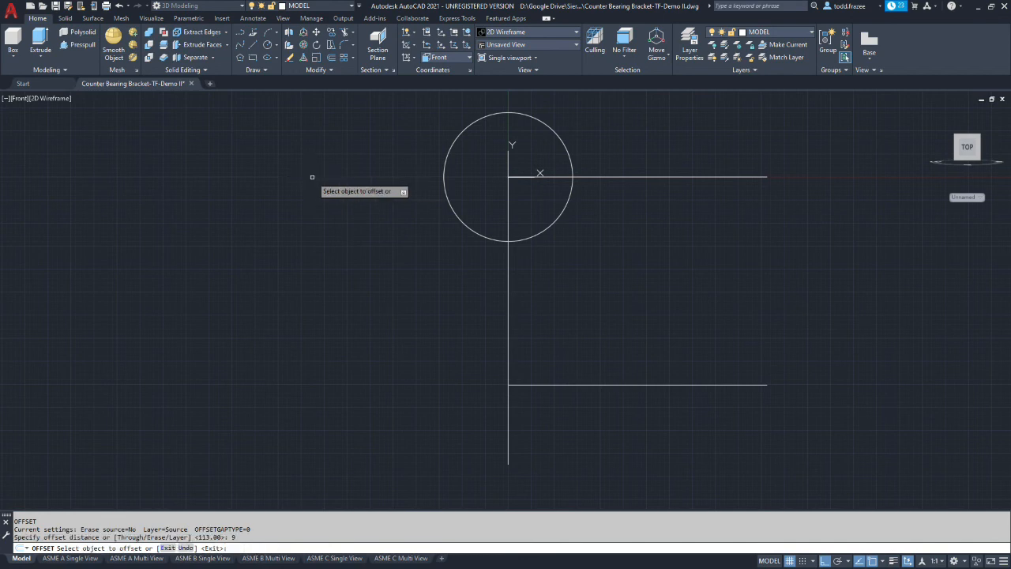
{"action": "left_click", "coordinate": [538, 384]}
{"action": "left_click", "coordinate": [539, 406]}
{"action": "left_click", "coordinate": [546, 385]}
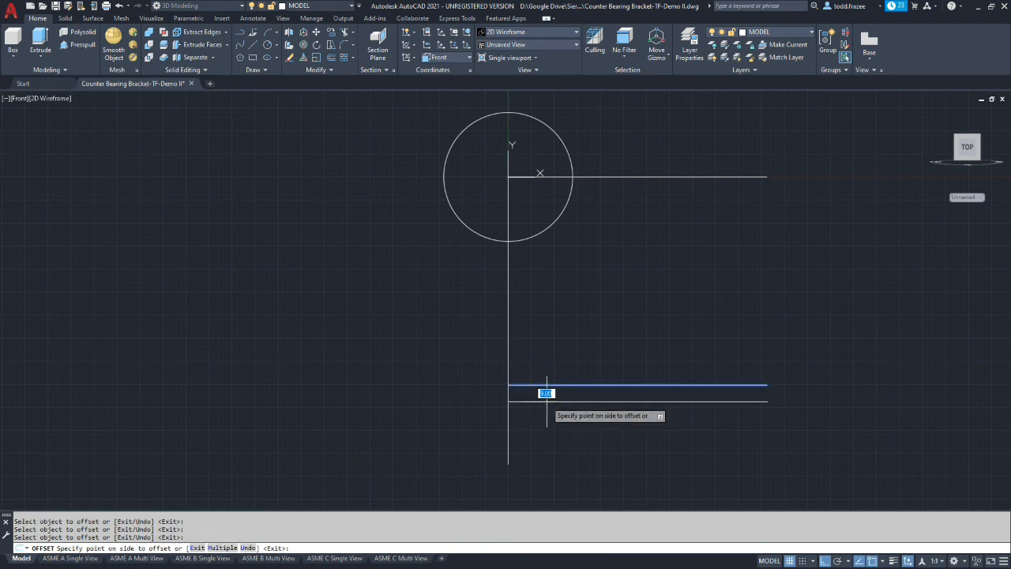
{"action": "left_click", "coordinate": [546, 394]}
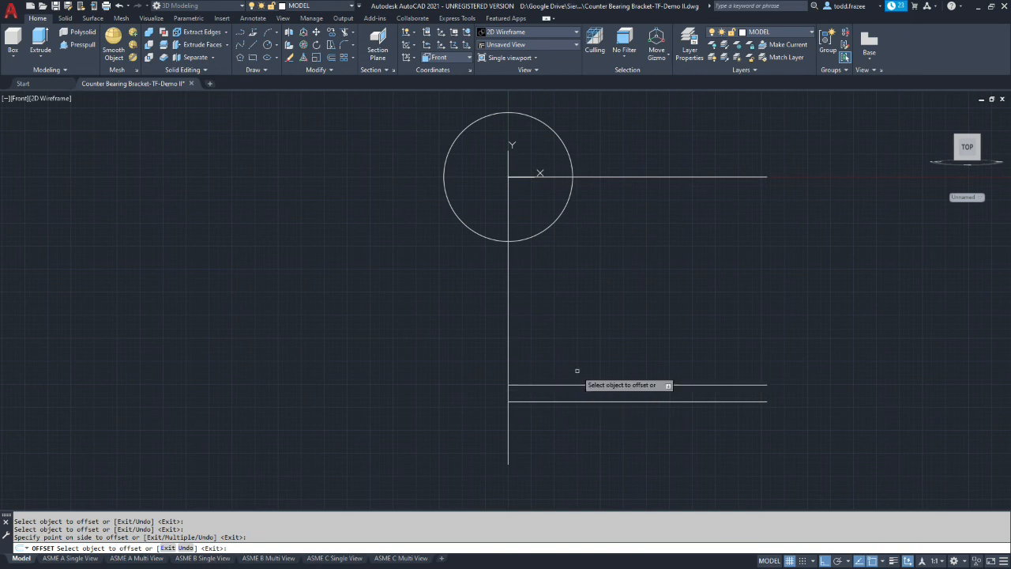
{"action": "key", "text": "Return"}
- Offset the upper of the two lower horizontal lines 19 mm upward
{"action": "key", "text": "Return"}
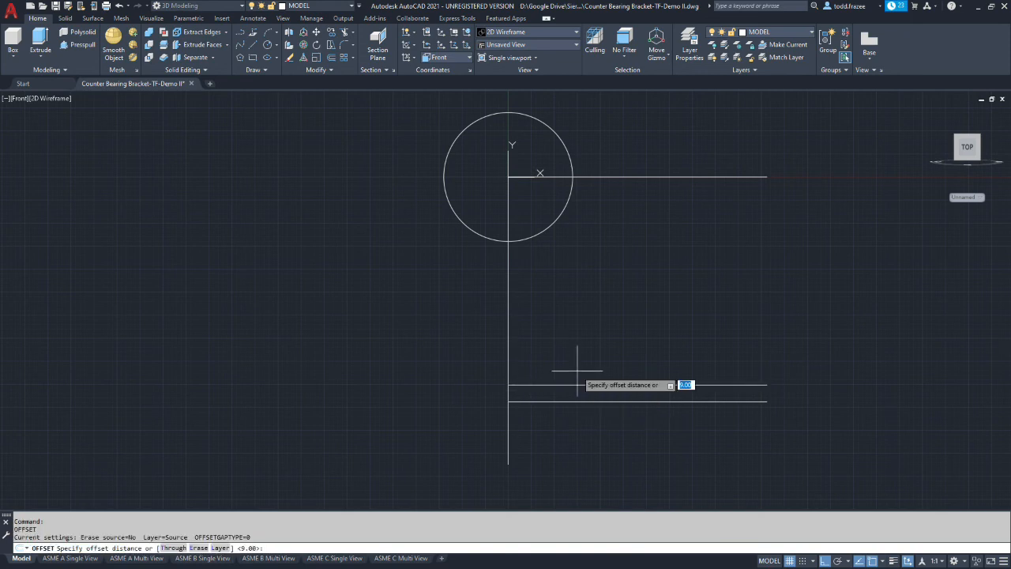
{"action": "type", "text": "10"}
{"action": "key", "text": "Return"}
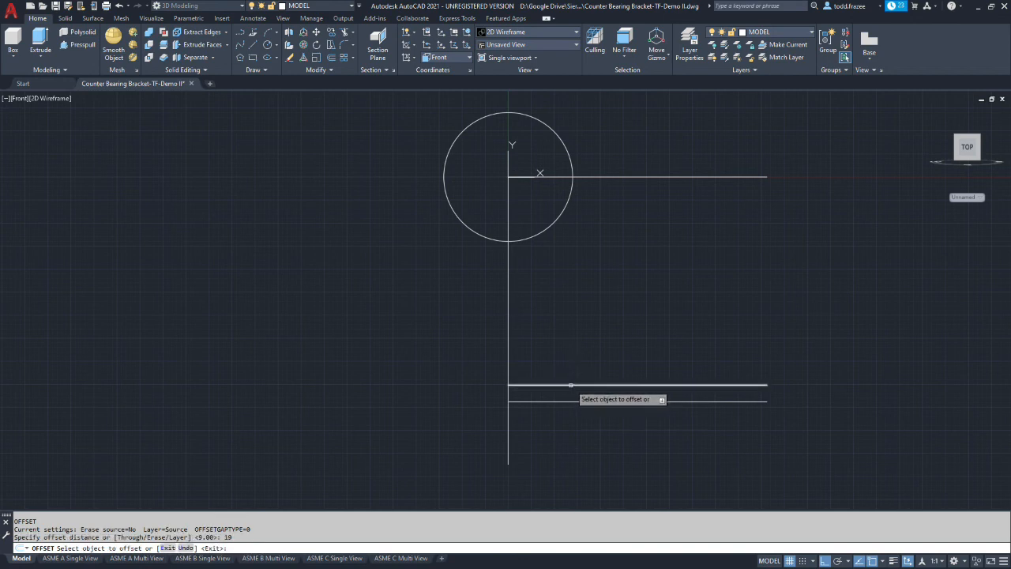
{"action": "left_click", "coordinate": [574, 385]}
{"action": "left_click", "coordinate": [572, 369]}
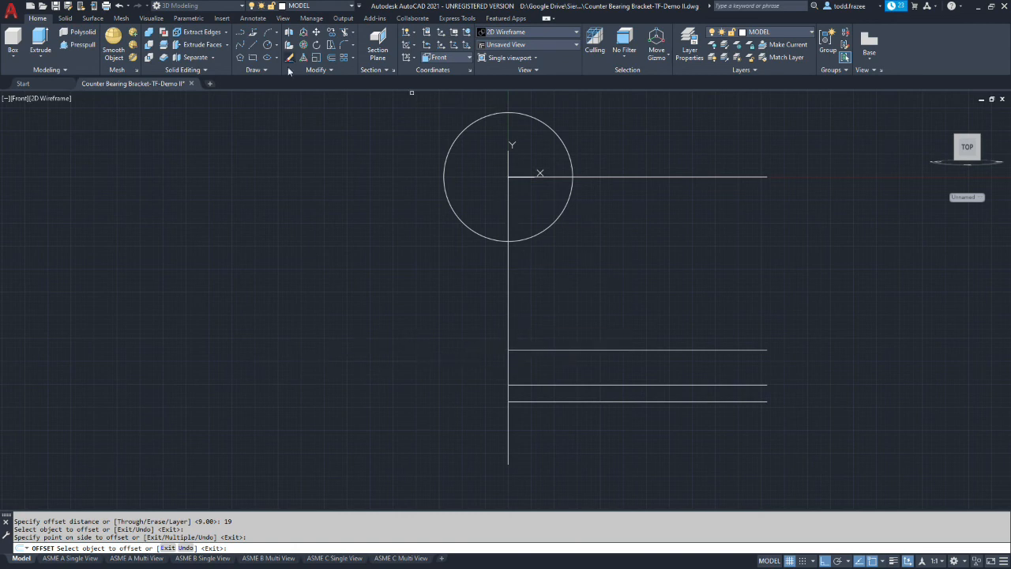
- Offset the vertical center line 70 mm to both its left and right sides
{"action": "left_click", "coordinate": [330, 58]}
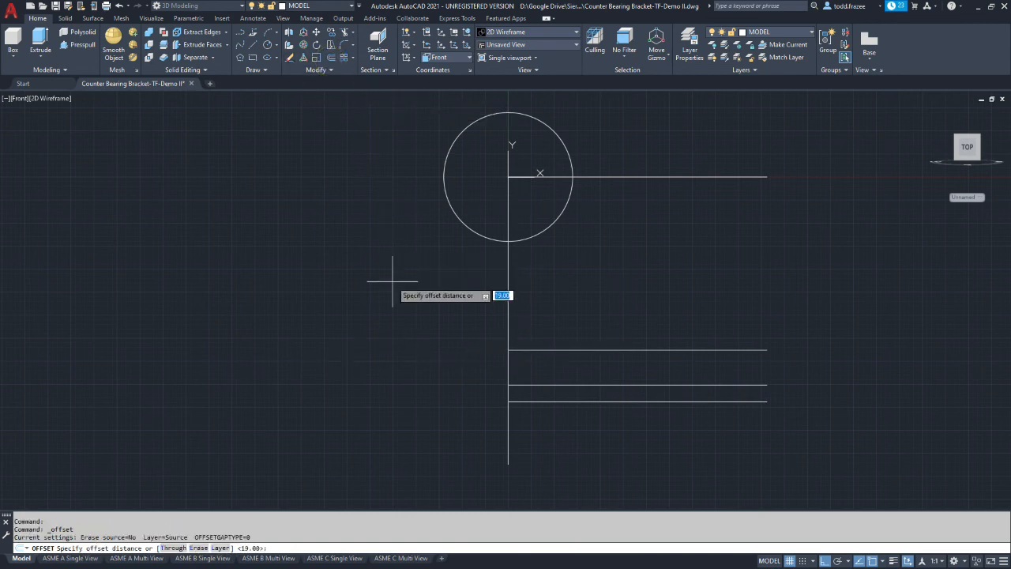
{"action": "type", "text": "70"}
{"action": "key", "text": "Return"}
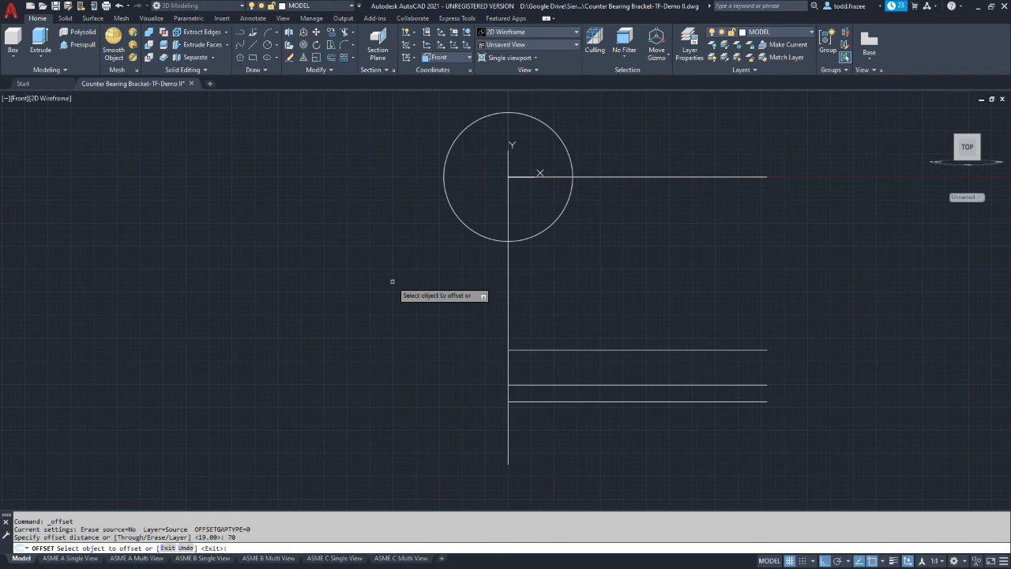
{"action": "left_click", "coordinate": [506, 278]}
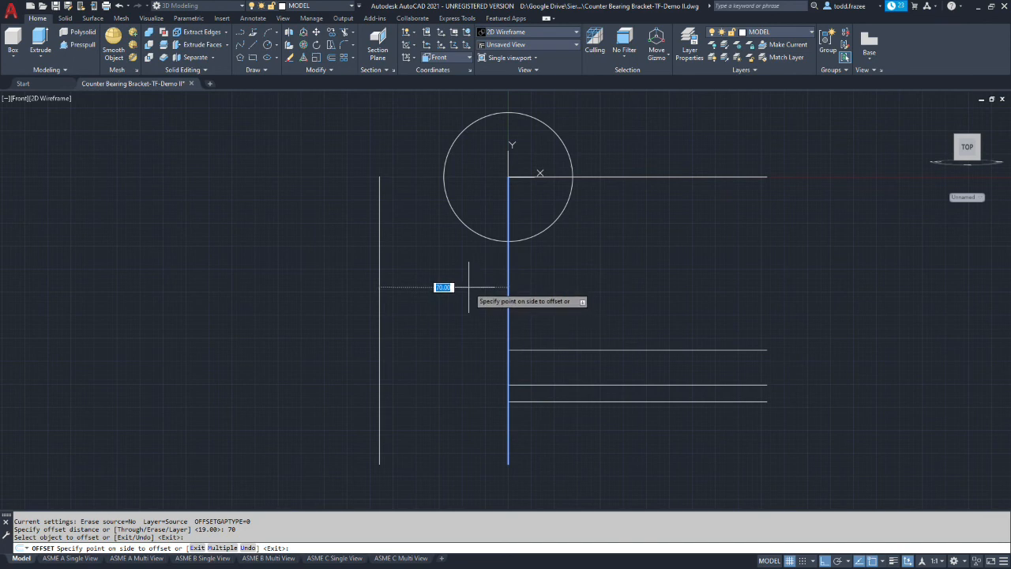
{"action": "left_click", "coordinate": [468, 287]}
{"action": "left_click", "coordinate": [508, 273]}
{"action": "left_click", "coordinate": [580, 280]}
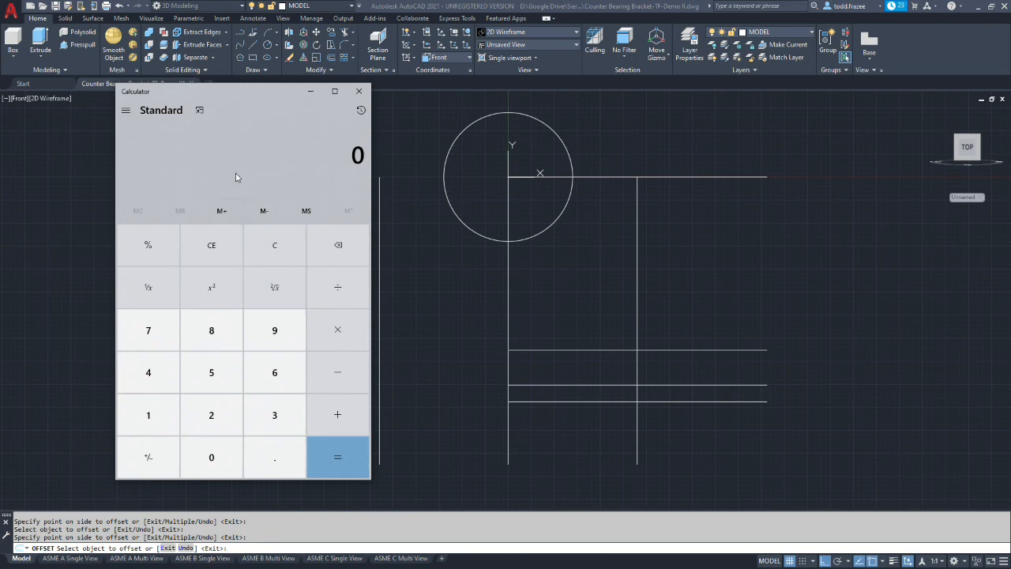
- In Calculator, subtract 37.95 from 38.1 and divide the difference by 2
{"action": "type", "text": "38.1 "}
{"action": "type", "text": "- "}
{"action": "type", "text": "37"}
{"action": "type", "text": ".95"}
{"action": "key", "text": "Return"}
{"action": "key", "text": "slash"}
{"action": "key", "text": "2"}
{"action": "key", "text": "Return"}
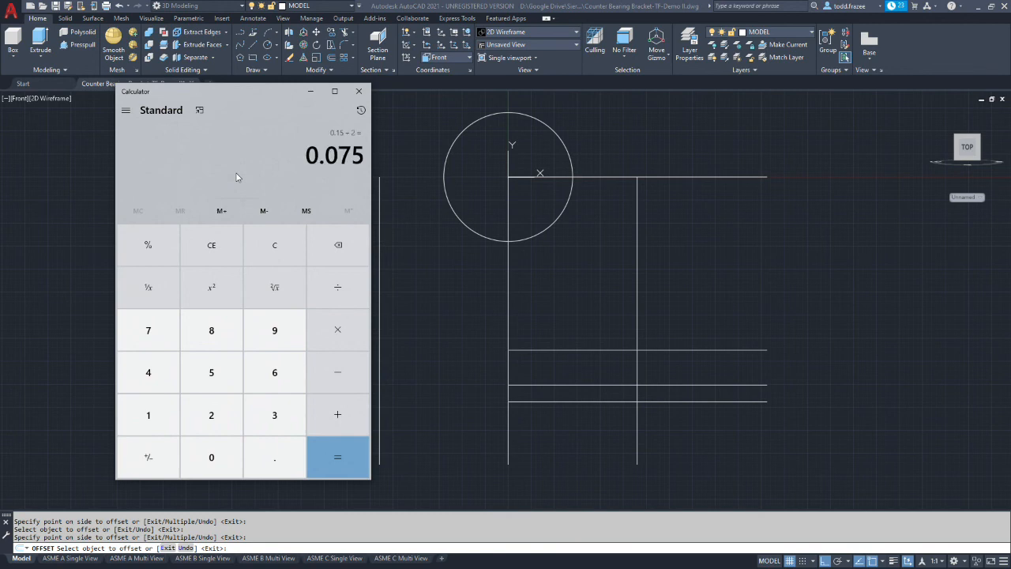
- Add 37.95 to the calculated half tolerance and divide the sum by 2 to get the offset distance
{"action": "key", "text": "plus"}
{"action": "type", "text": "3"}
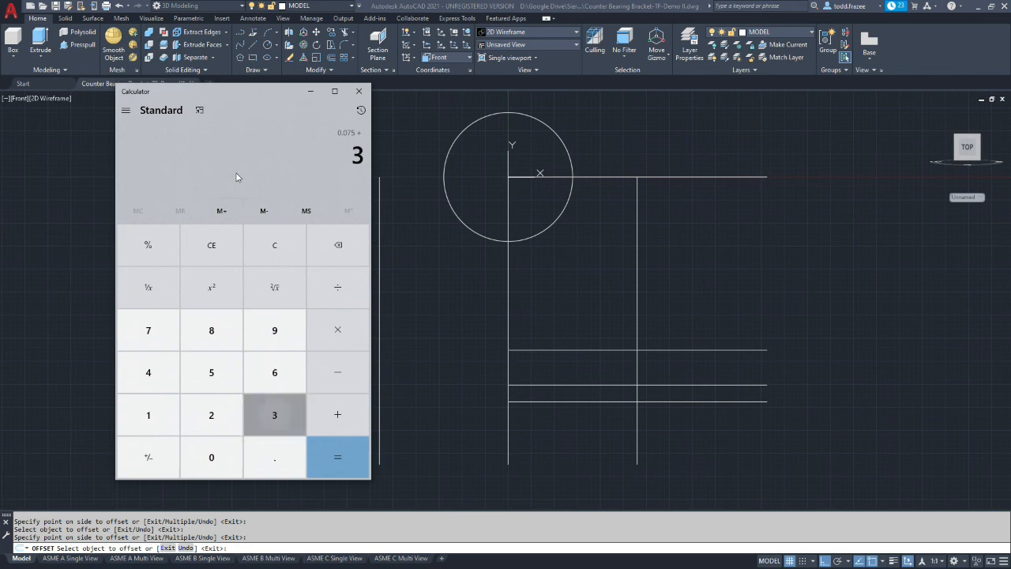
{"action": "type", "text": "7.95"}
{"action": "key", "text": "Return"}
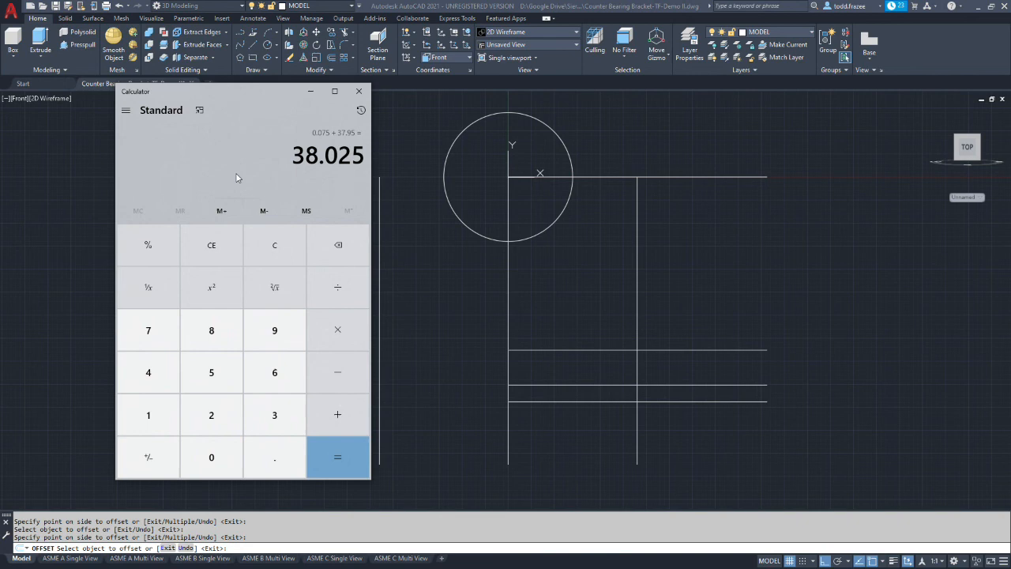
{"action": "type", "text": "/2"}
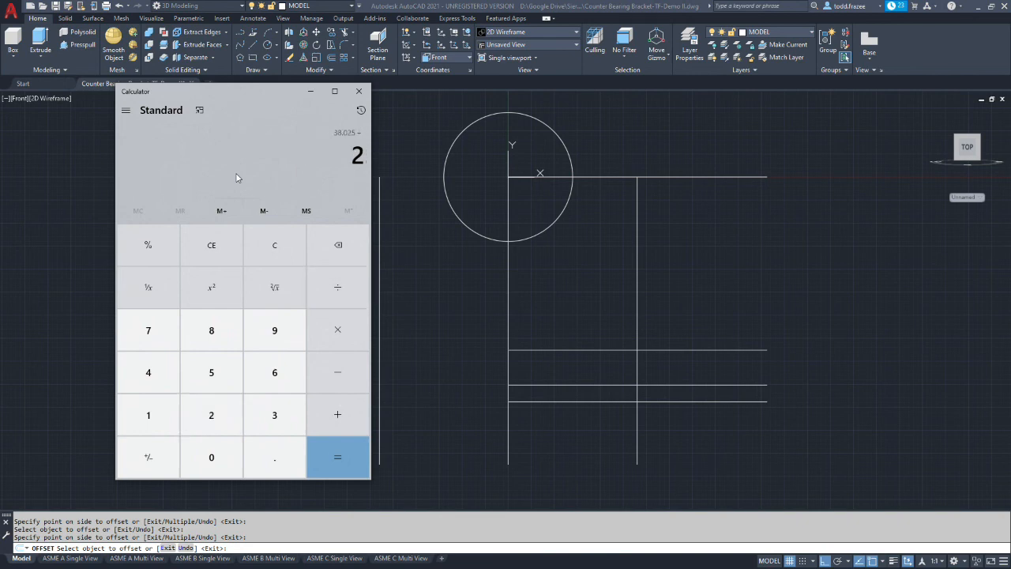
{"action": "key", "text": "Return"}
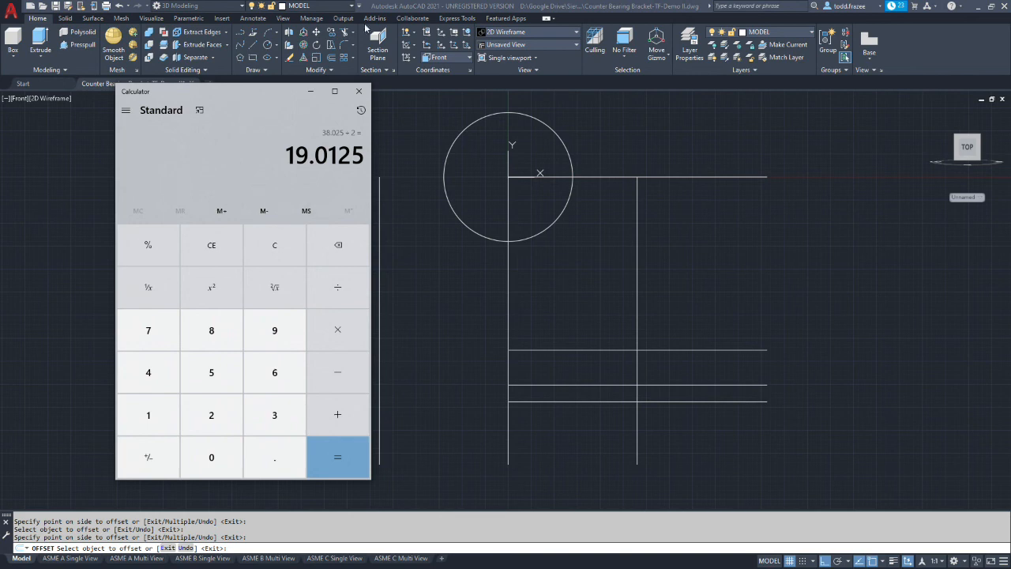
- Back in AutoCAD, offset the vertical center line 19.0125 mm to both its right and left sides
{"action": "left_click", "coordinate": [332, 60]}
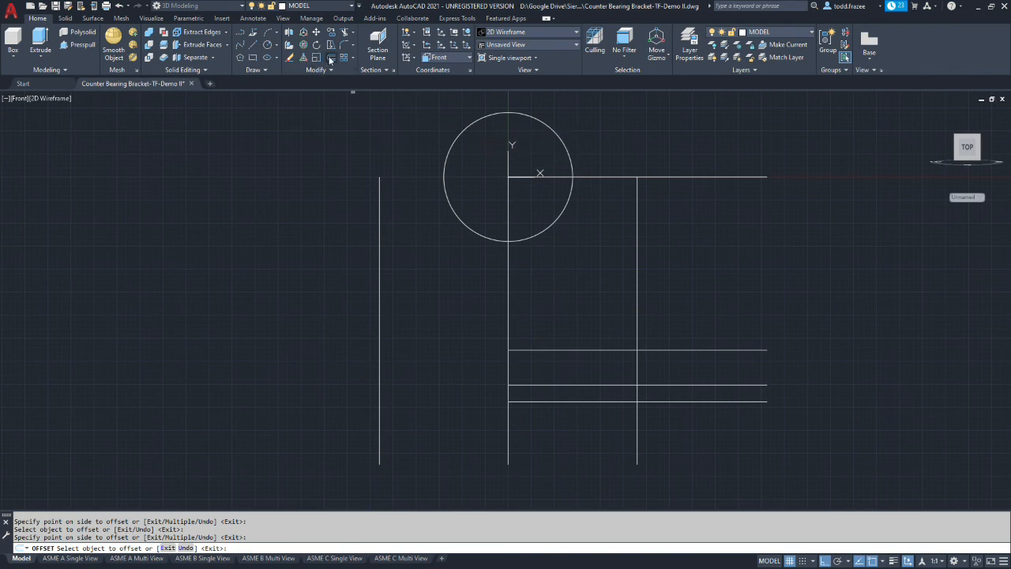
{"action": "left_click", "coordinate": [331, 60]}
{"action": "type", "text": "19.0125"}
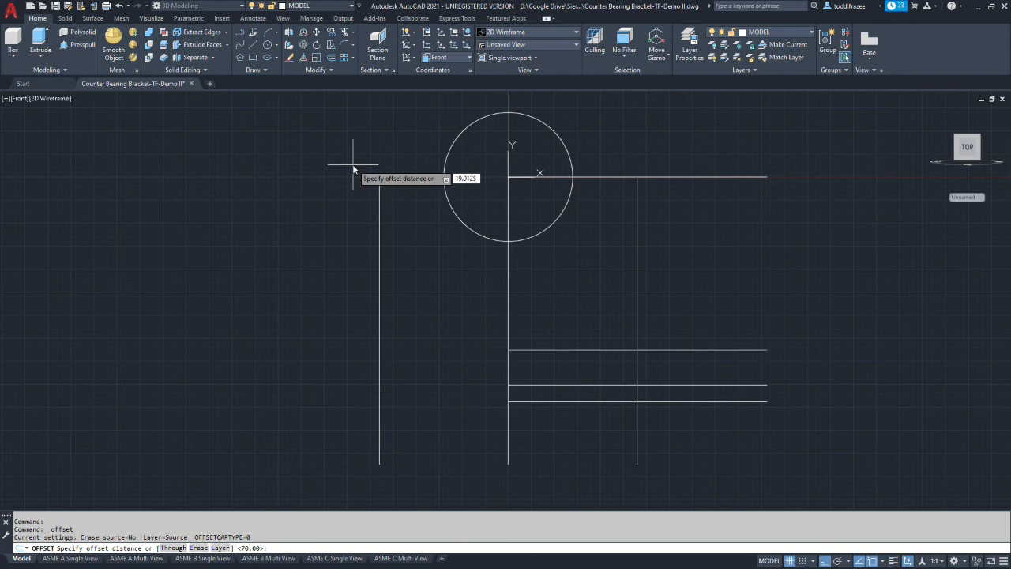
{"action": "key", "text": "Return"}
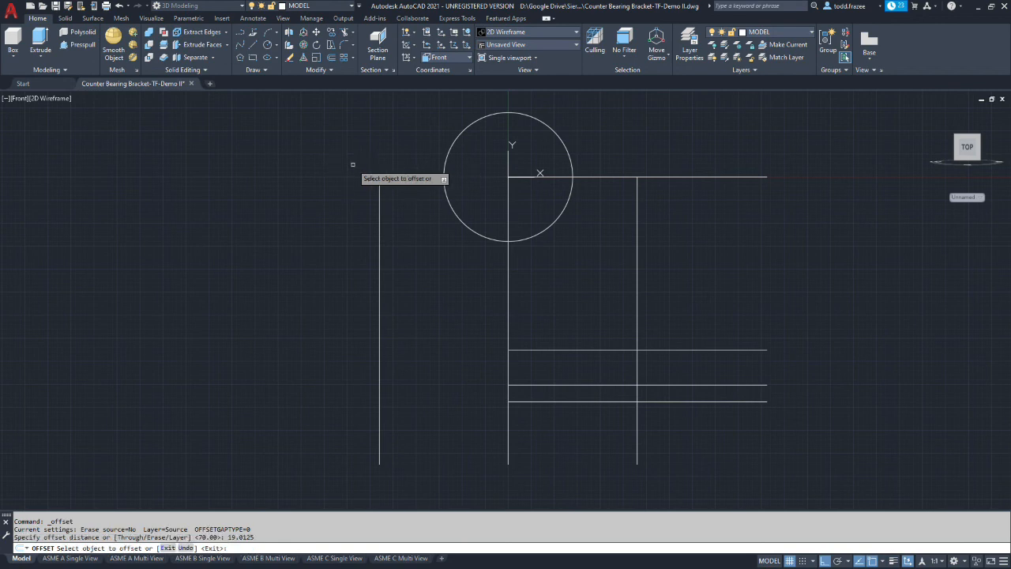
{"action": "left_click", "coordinate": [508, 259]}
{"action": "left_click", "coordinate": [519, 264]}
{"action": "left_click", "coordinate": [506, 260]}
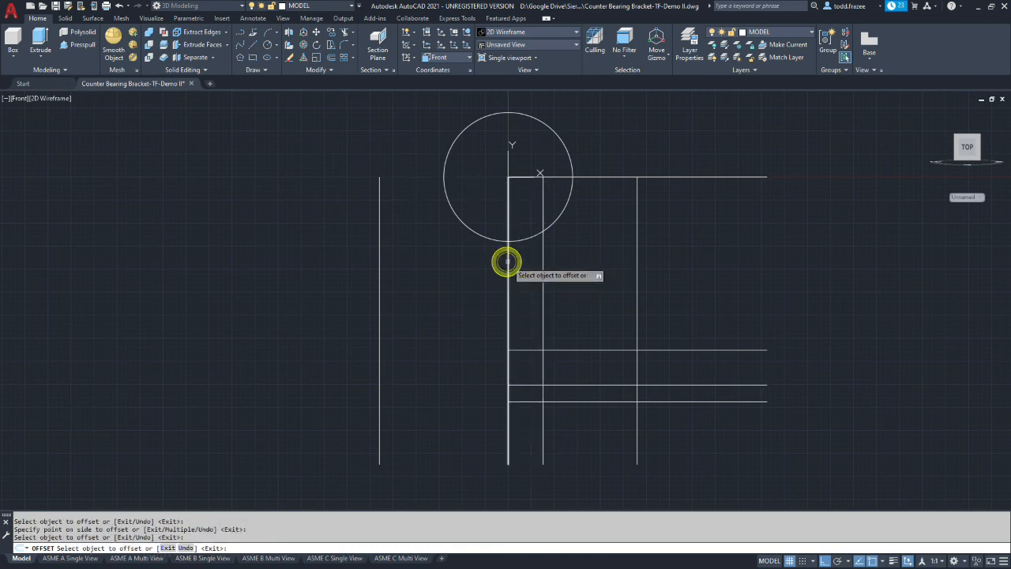
{"action": "left_click", "coordinate": [462, 267]}
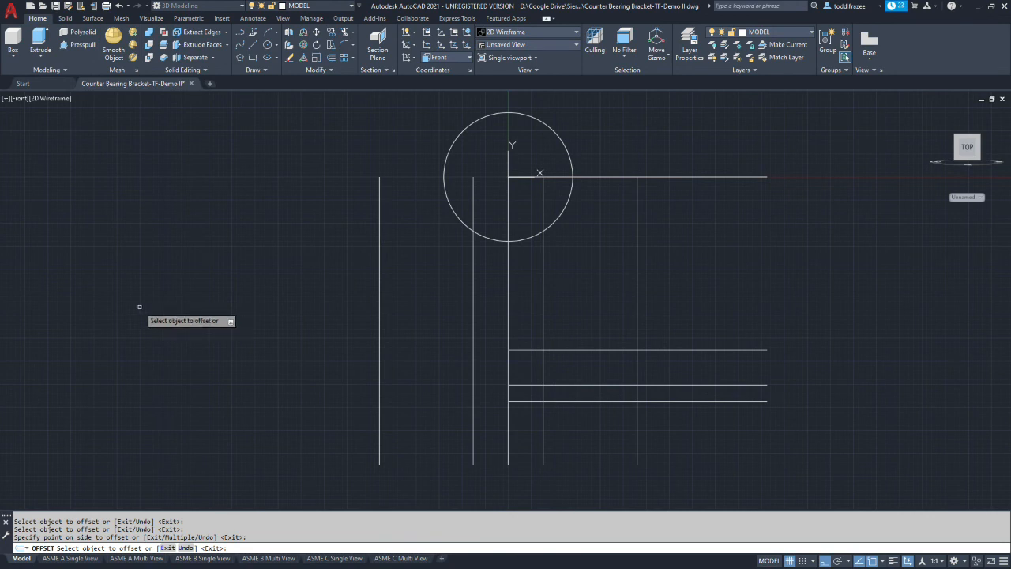
- Extend the upper two of the three lower horizontal lines to the outer left vertical, and the lowest to the inner left vertical
{"action": "left_click", "coordinate": [352, 33]}
{"action": "left_click", "coordinate": [350, 51]}
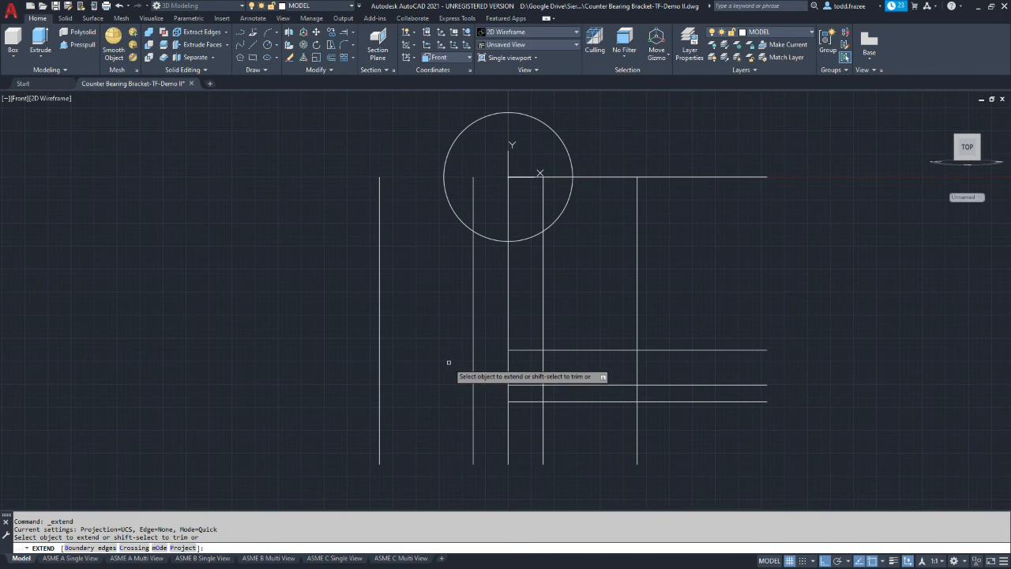
{"action": "left_click", "coordinate": [522, 350]}
{"action": "left_click", "coordinate": [483, 350]}
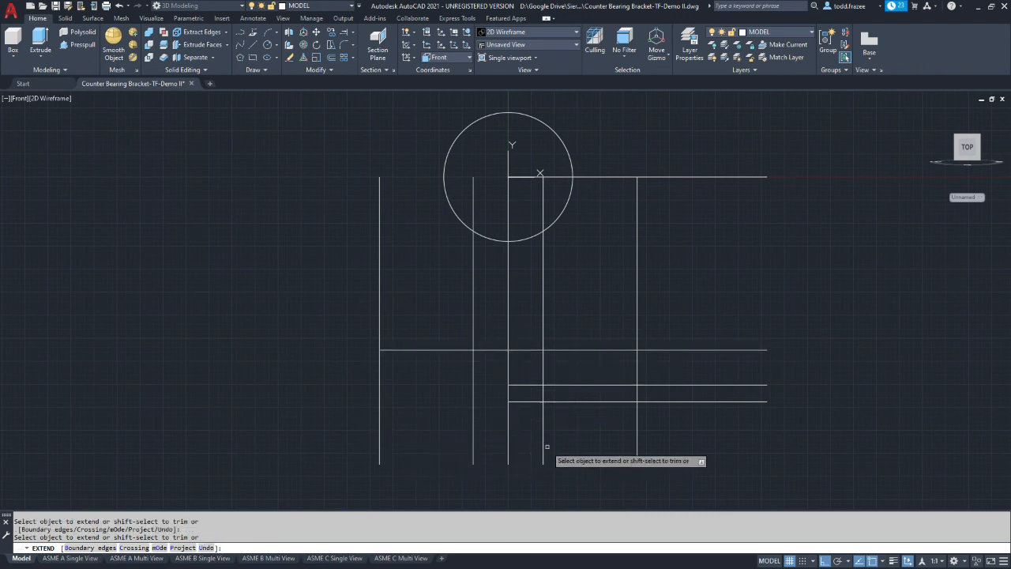
{"action": "left_click", "coordinate": [524, 385]}
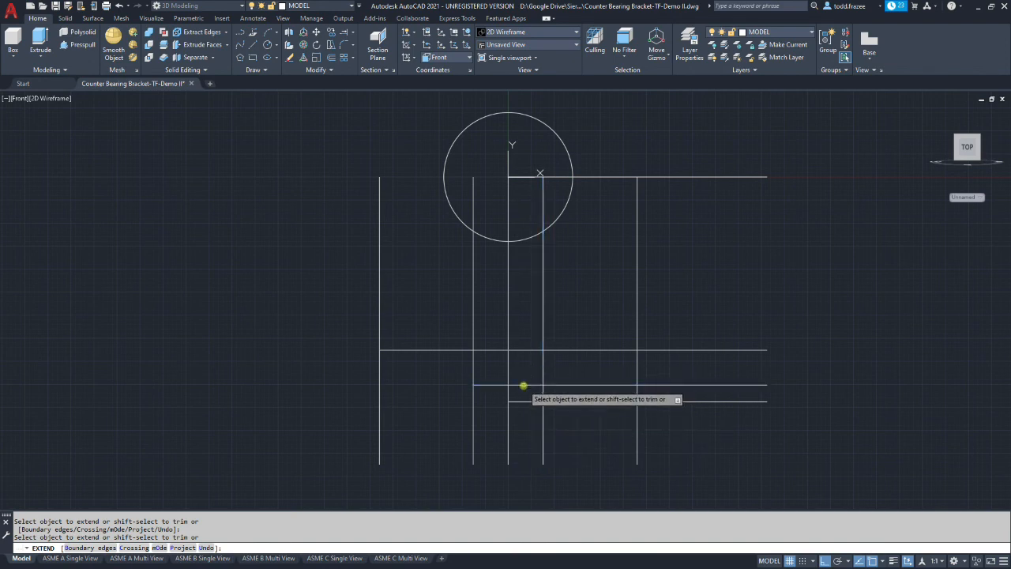
{"action": "left_click", "coordinate": [494, 385]}
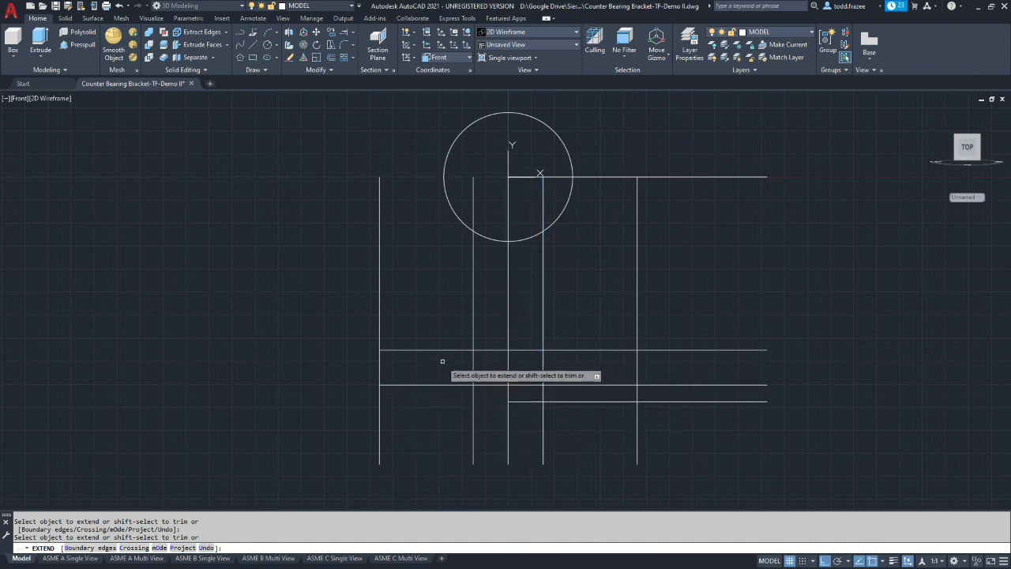
{"action": "left_click", "coordinate": [517, 402]}
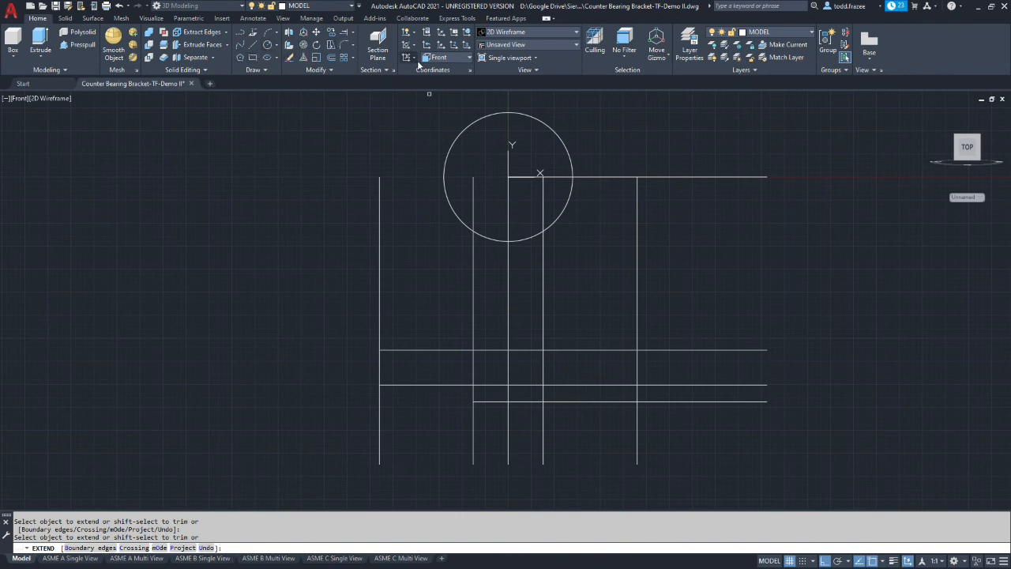
- Trim the outer left vertical to the upper two lower horizontals, and cut both inner verticals below the lowest horizontal
{"action": "left_click", "coordinate": [353, 33]}
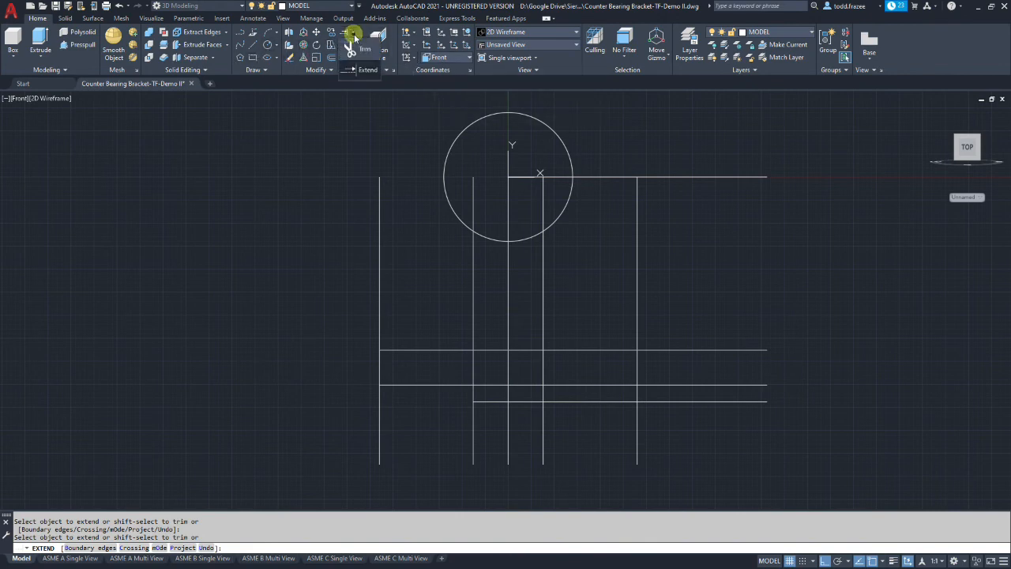
{"action": "left_click", "coordinate": [347, 46]}
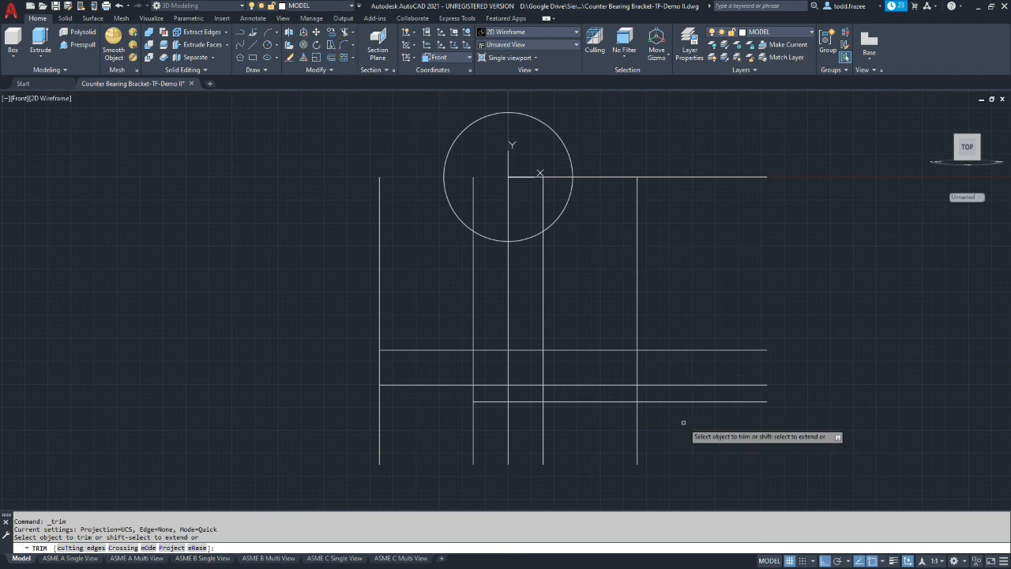
{"action": "left_click", "coordinate": [379, 393]}
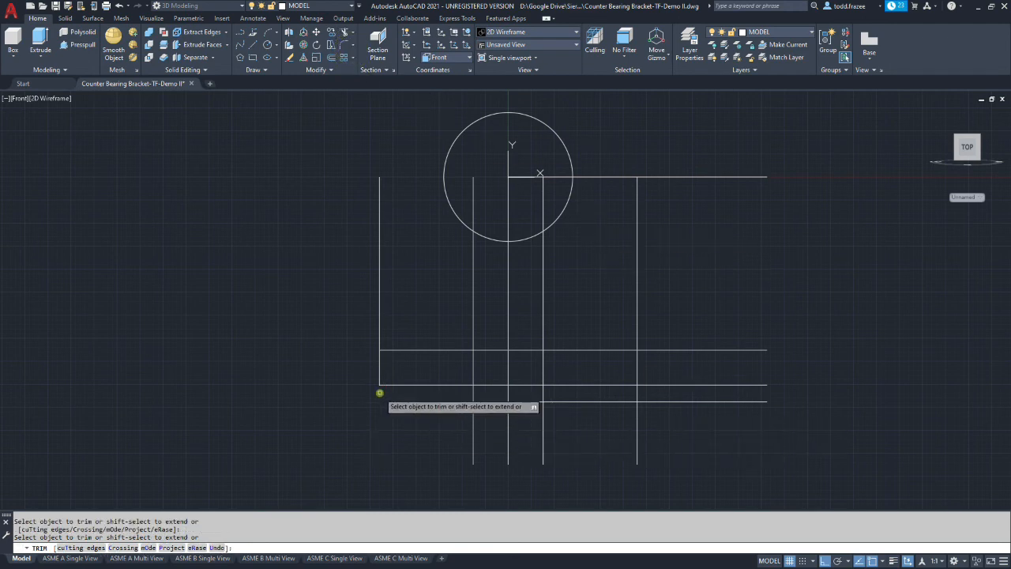
{"action": "left_click", "coordinate": [379, 320]}
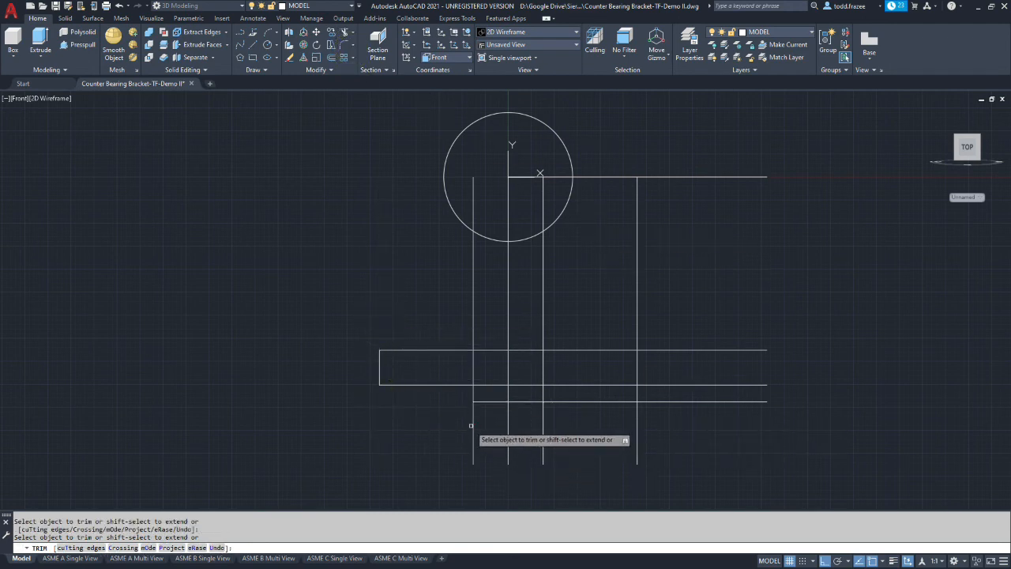
{"action": "left_click", "coordinate": [474, 423]}
{"action": "left_click", "coordinate": [541, 414]}
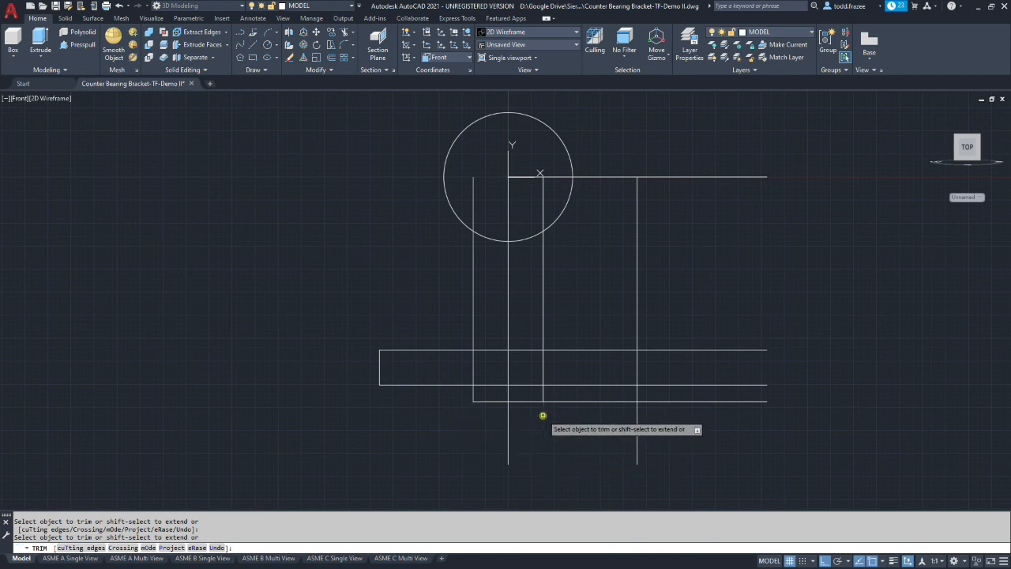
- Trim the lowest horizontal back to the right inner vertical, and square off the base's right end at the outer right vertical
{"action": "left_click", "coordinate": [611, 401]}
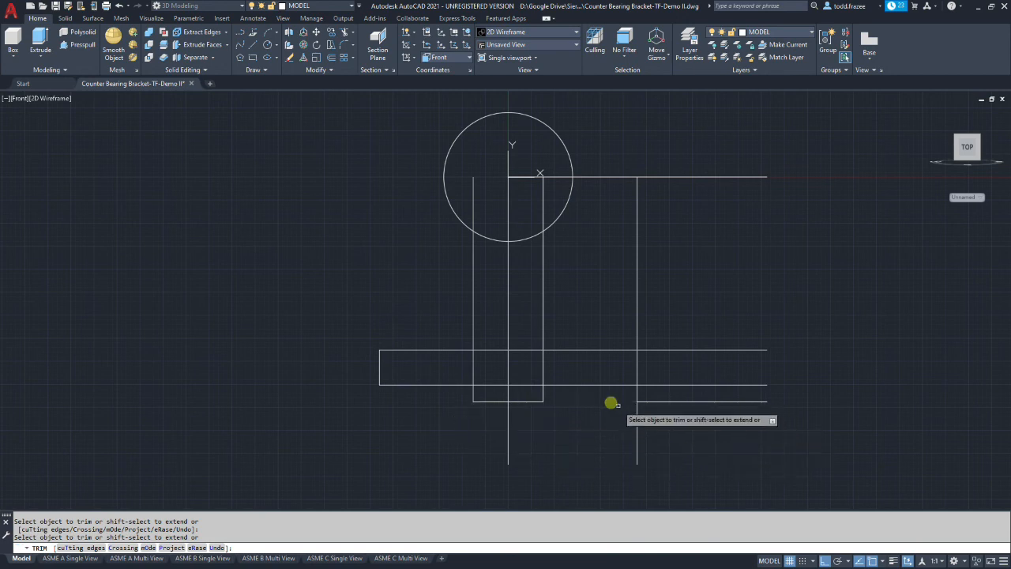
{"action": "left_click", "coordinate": [638, 414]}
{"action": "left_click", "coordinate": [650, 402]}
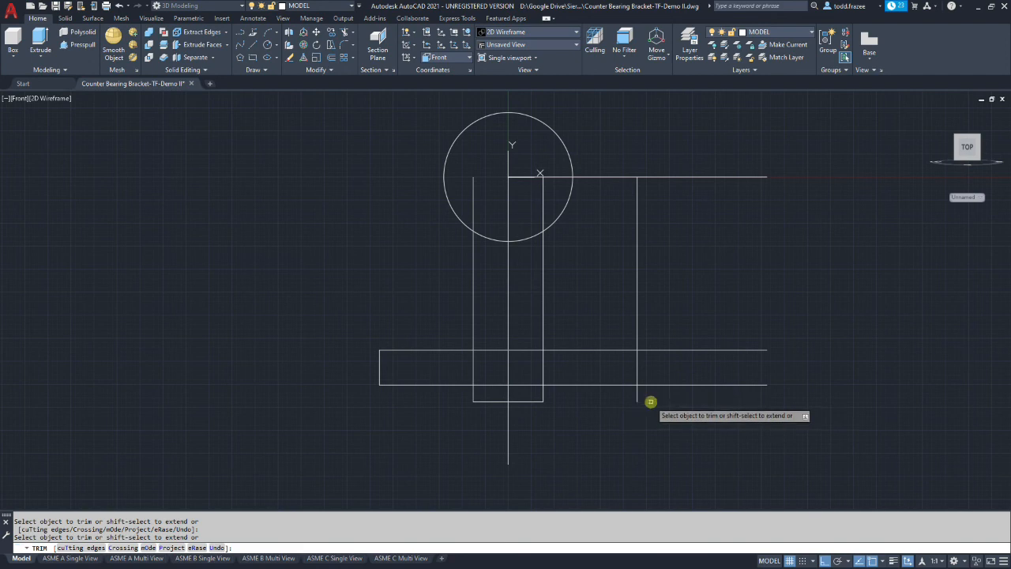
{"action": "left_click", "coordinate": [637, 393]}
{"action": "left_click", "coordinate": [653, 386]}
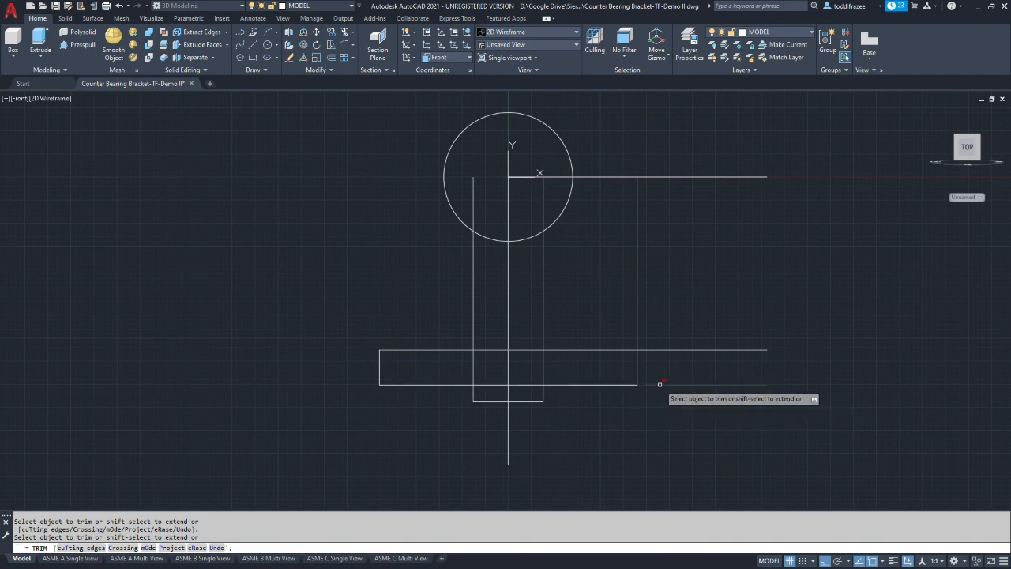
{"action": "left_click", "coordinate": [665, 350]}
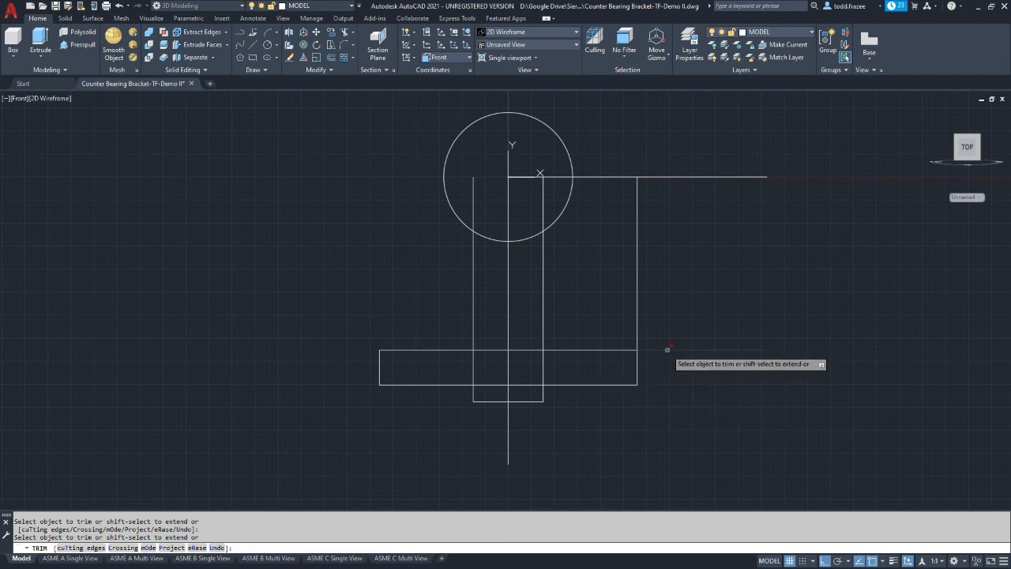
- Trim the inner verticals inside the base and the base's lower edge between them to join the bottom tab
{"action": "left_click", "coordinate": [544, 357]}
{"action": "left_click", "coordinate": [473, 362]}
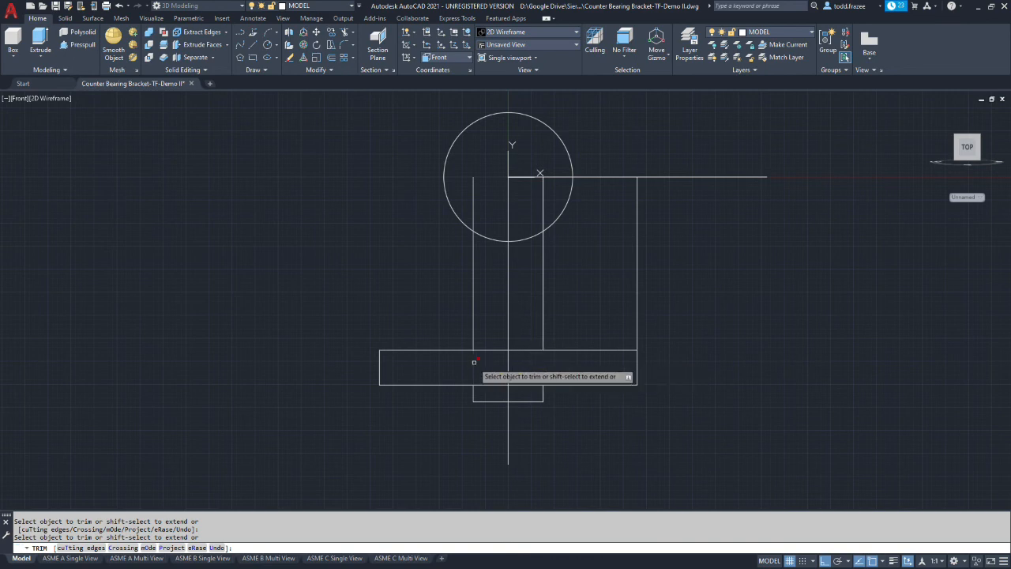
{"action": "left_click", "coordinate": [526, 385]}
{"action": "left_click", "coordinate": [498, 385]}
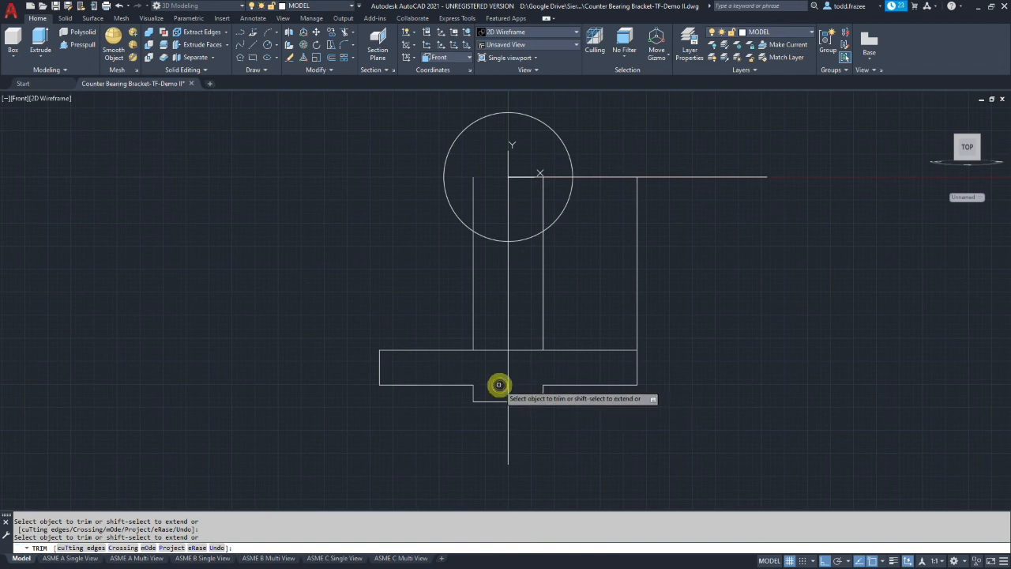
- Trim away both inner verticals and the outer right vertical above the base, keeping the center line
{"action": "left_click", "coordinate": [473, 191]}
{"action": "left_click", "coordinate": [543, 197]}
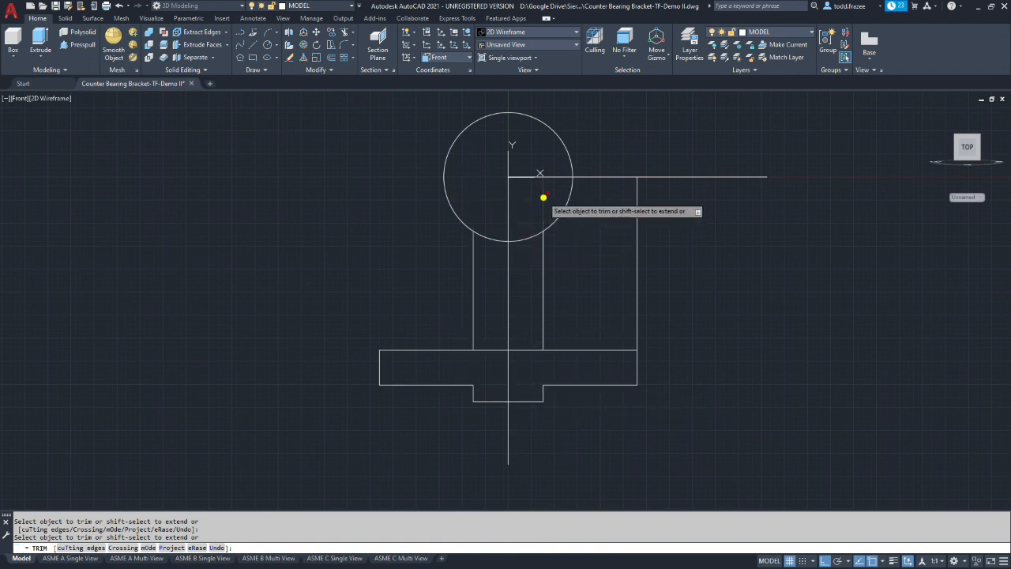
{"action": "left_click", "coordinate": [543, 265]}
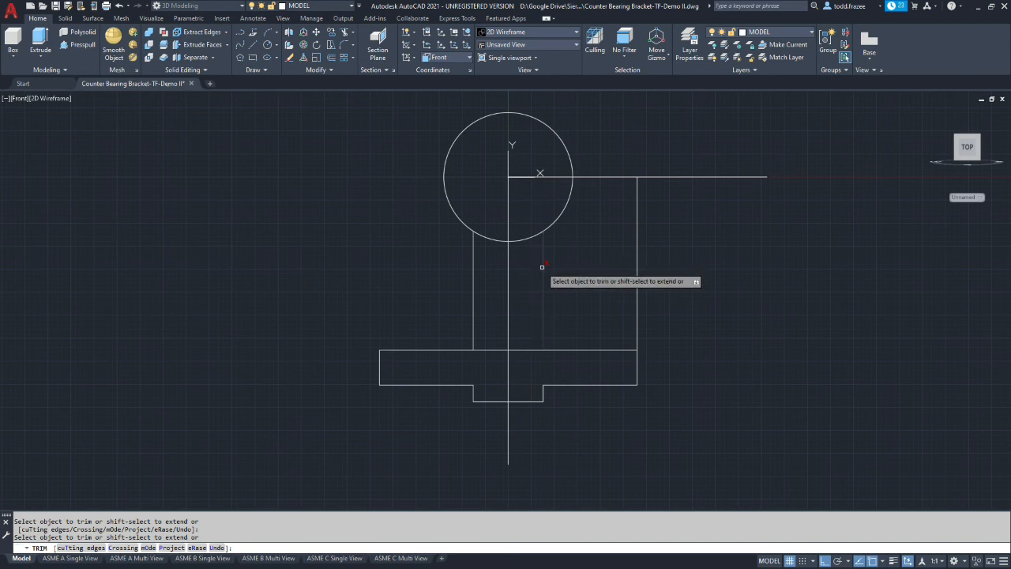
{"action": "left_click", "coordinate": [473, 259]}
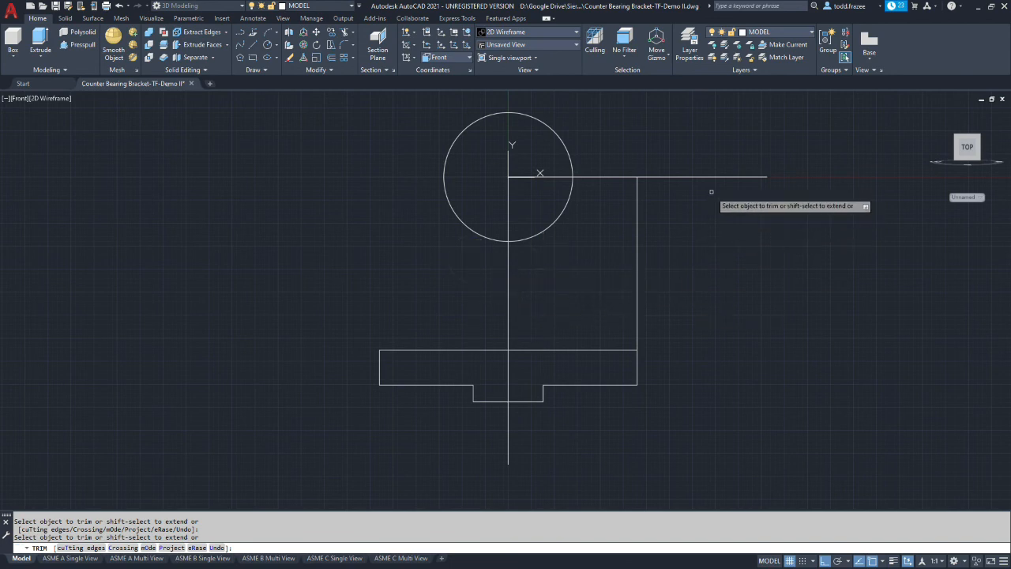
{"action": "left_click", "coordinate": [637, 220]}
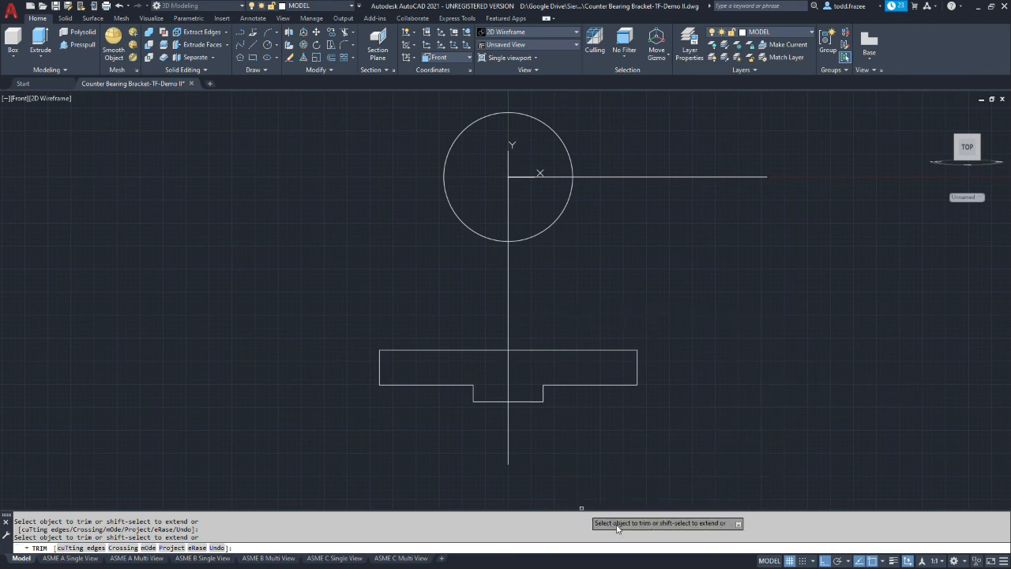
- Turn off Center in the running object snaps so the circle can be snapped by tangent
{"action": "left_click", "coordinate": [882, 562]}
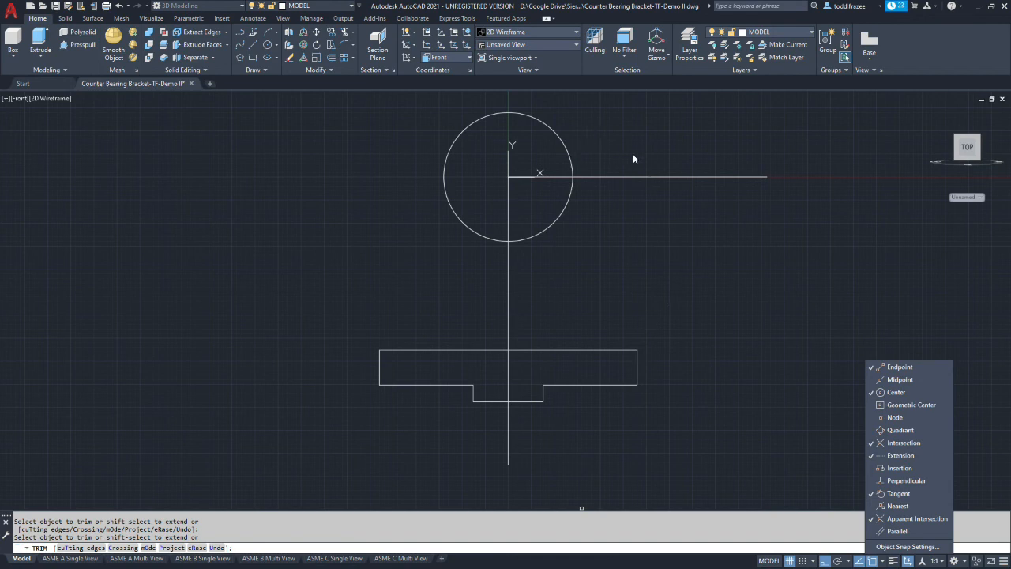
{"action": "left_click", "coordinate": [872, 394]}
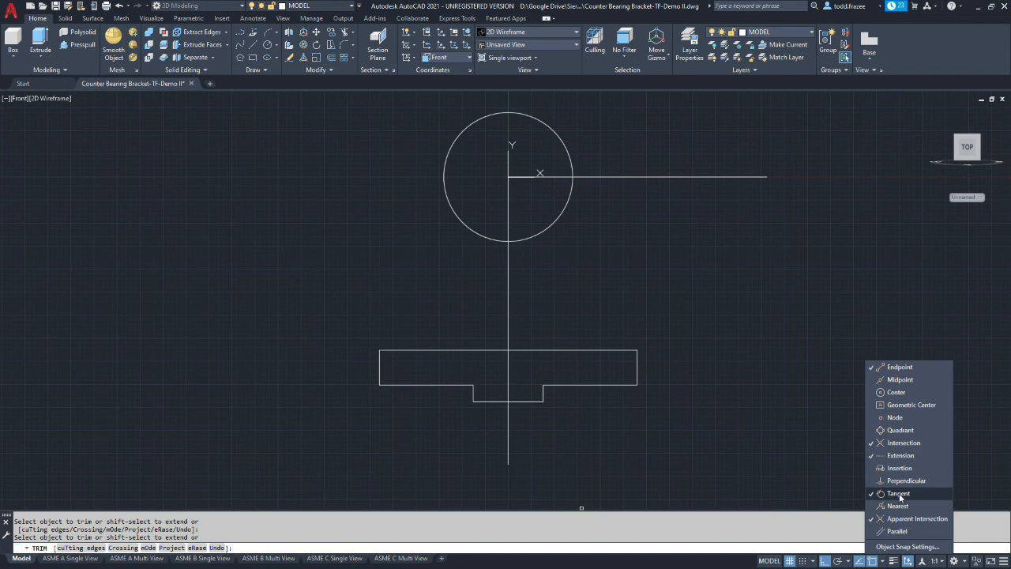
{"action": "left_click", "coordinate": [899, 455]}
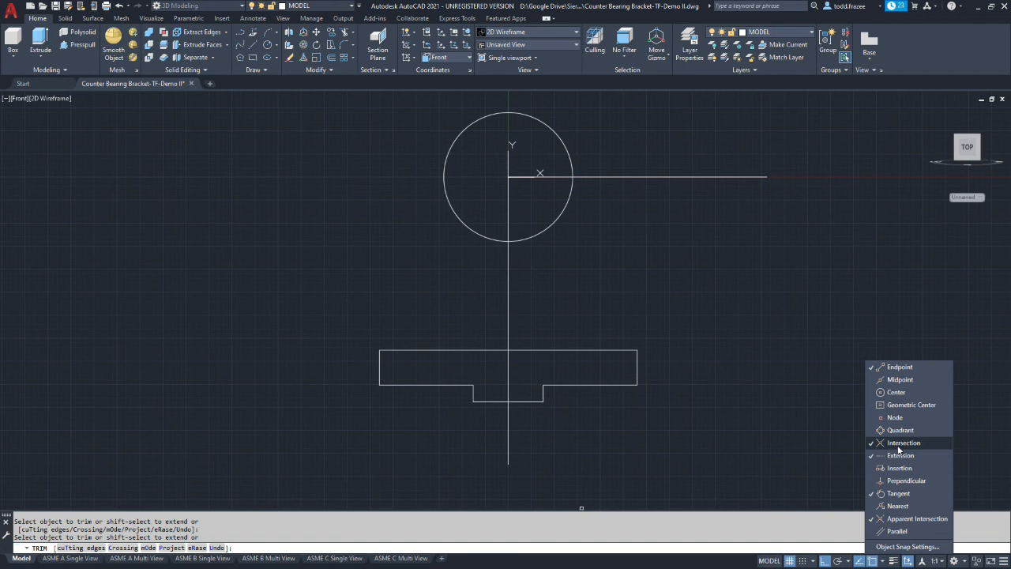
{"action": "left_click", "coordinate": [899, 453]}
{"action": "left_click", "coordinate": [702, 384]}
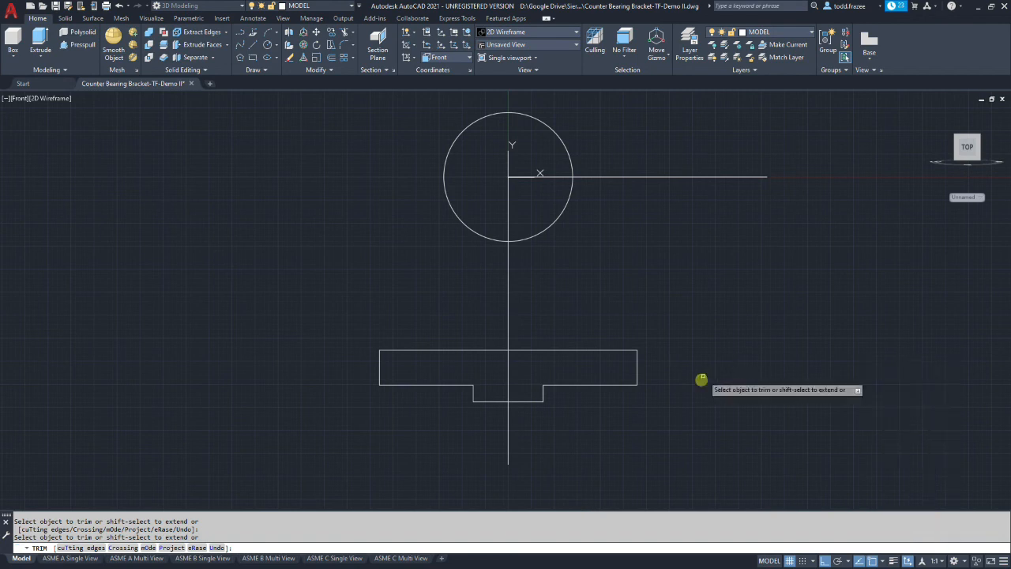
- With Ortho turned off, draw a line from the base's upper right corner tangent to the circle's right side
{"action": "left_click", "coordinate": [252, 45]}
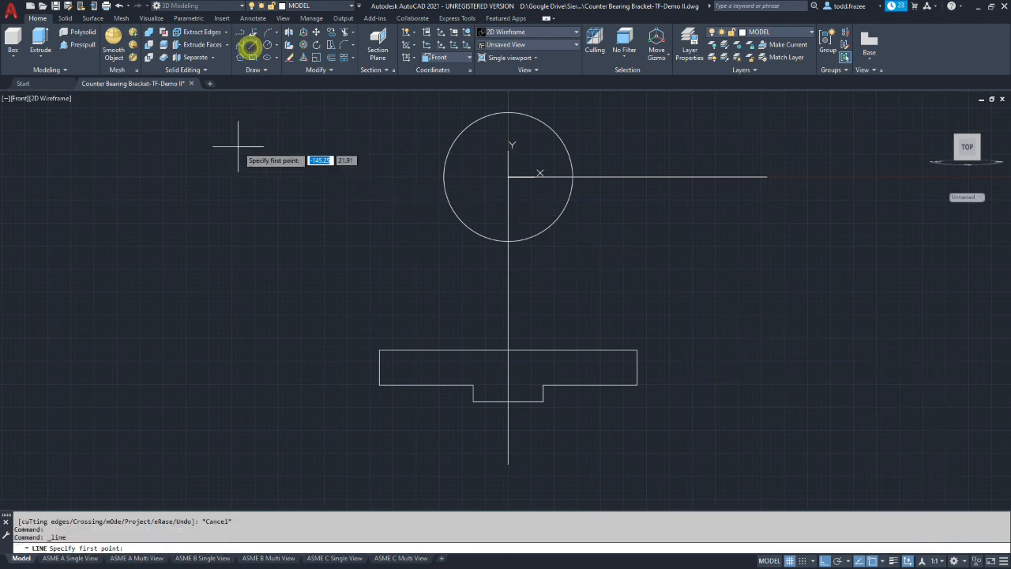
{"action": "left_click", "coordinate": [637, 350]}
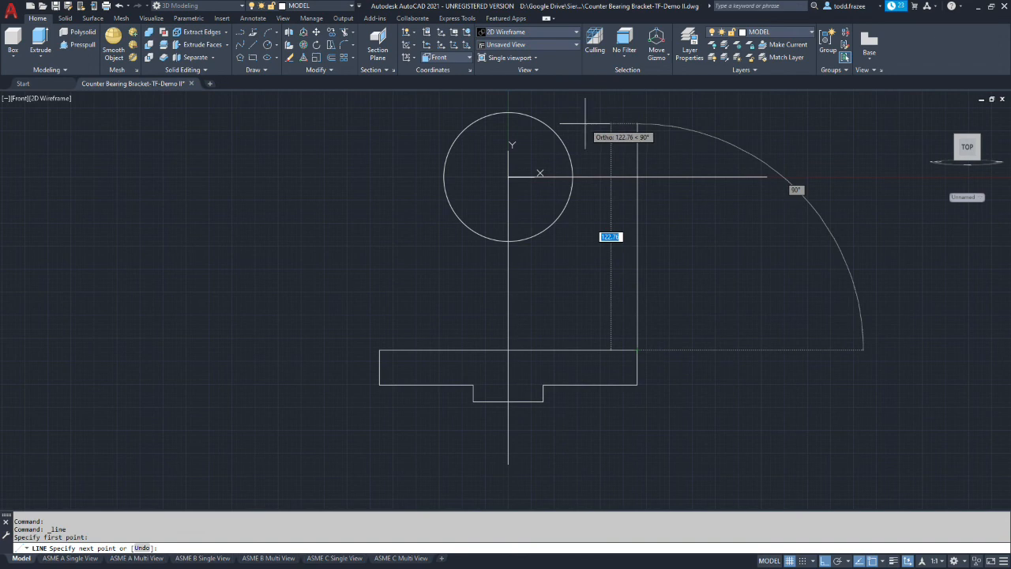
{"action": "left_click", "coordinate": [822, 560]}
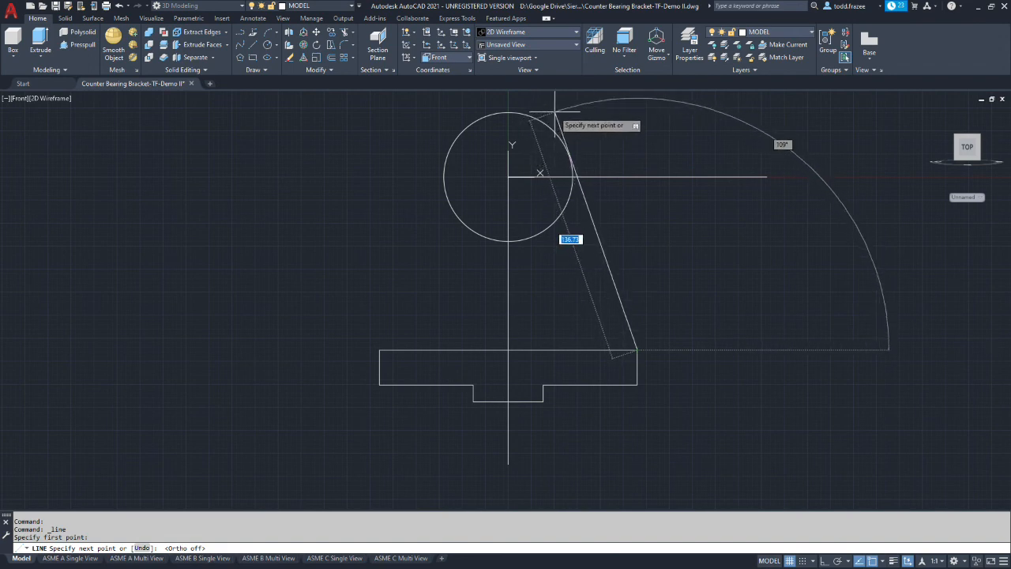
{"action": "left_click", "coordinate": [562, 140]}
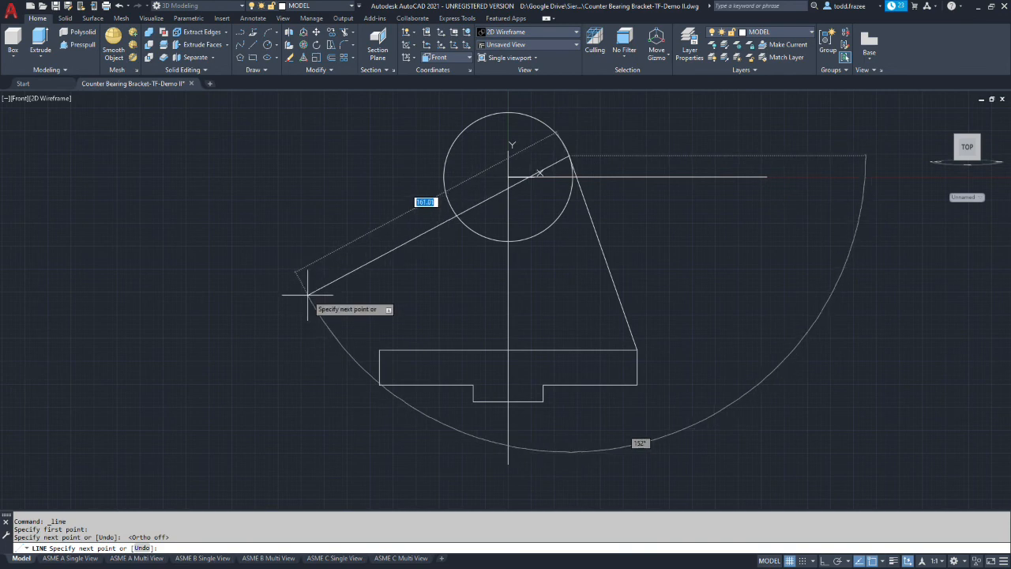
{"action": "key", "text": "Escape"}
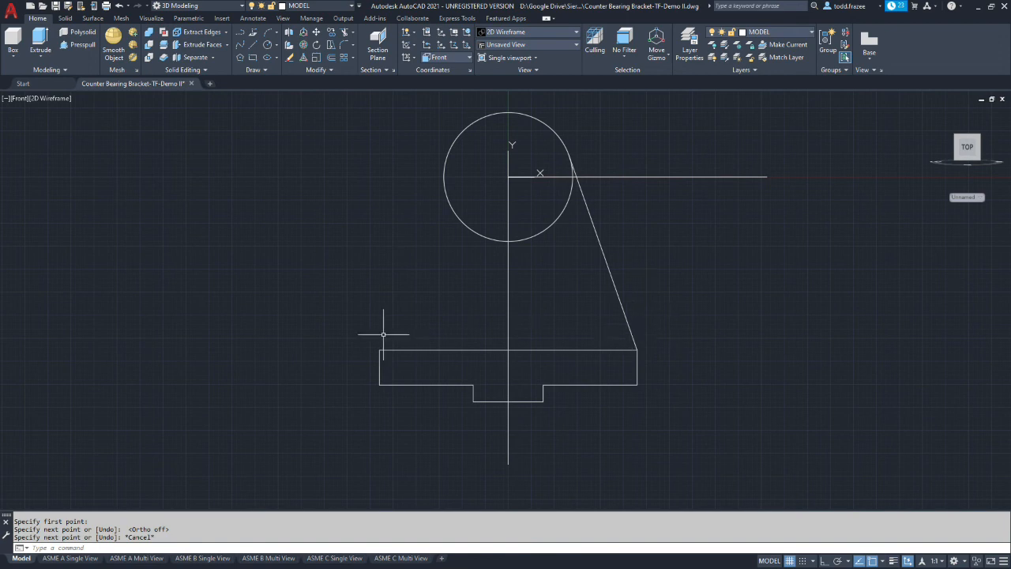
- Draw a line from the base's upper left corner tangent to the circle's left side
{"action": "left_click", "coordinate": [250, 49]}
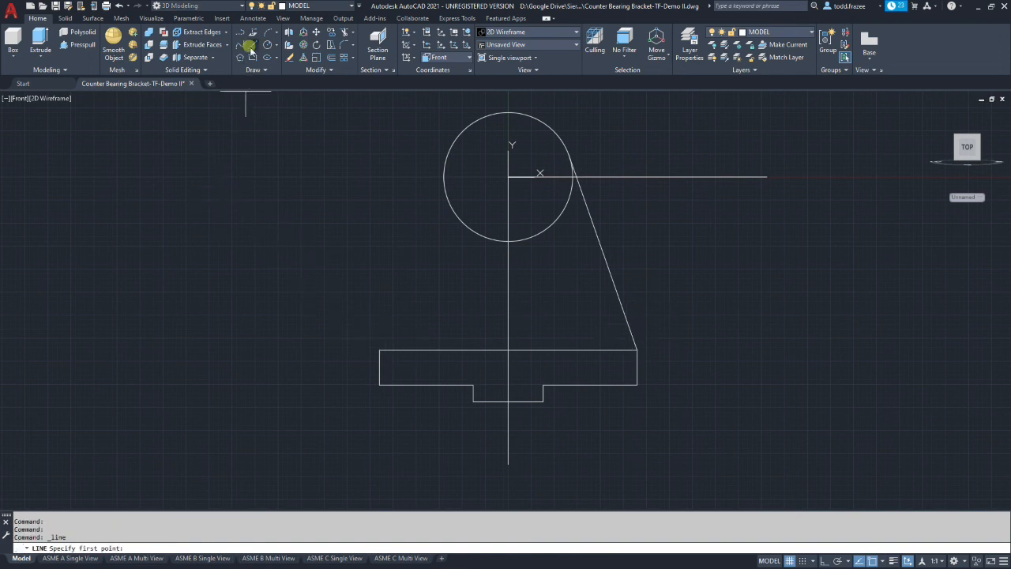
{"action": "left_click", "coordinate": [380, 350]}
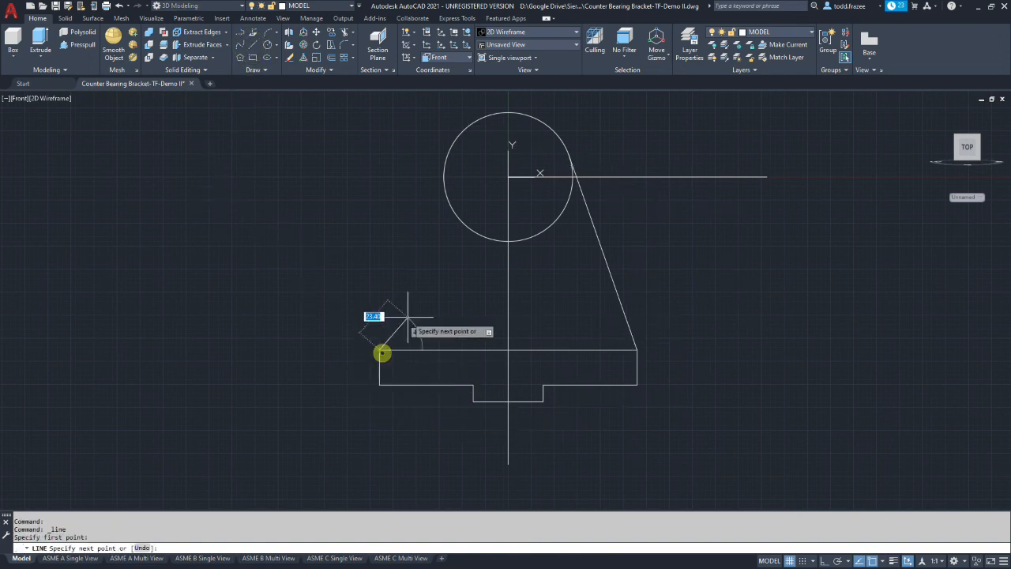
{"action": "left_click", "coordinate": [456, 127]}
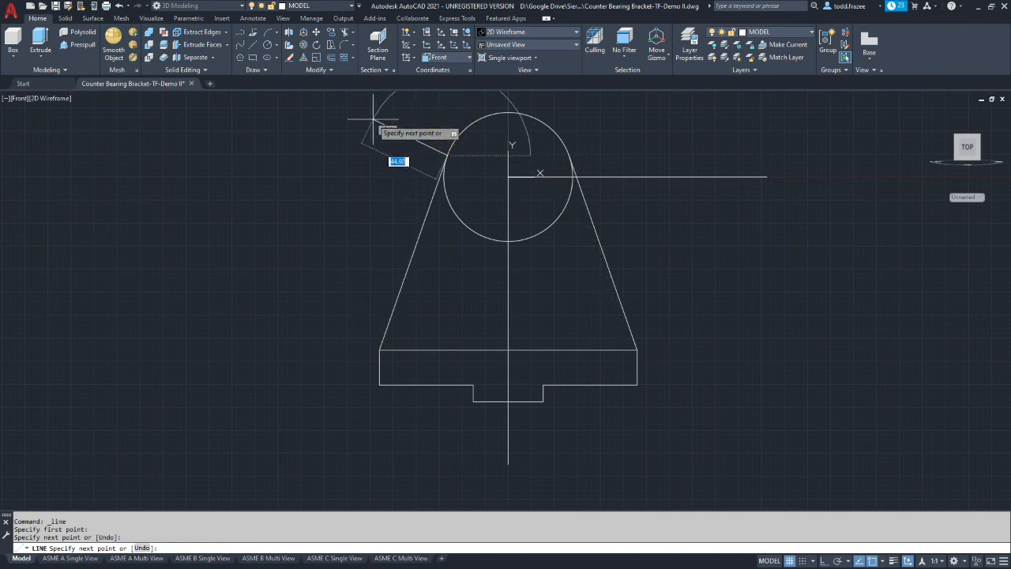
{"action": "key", "text": "Return"}
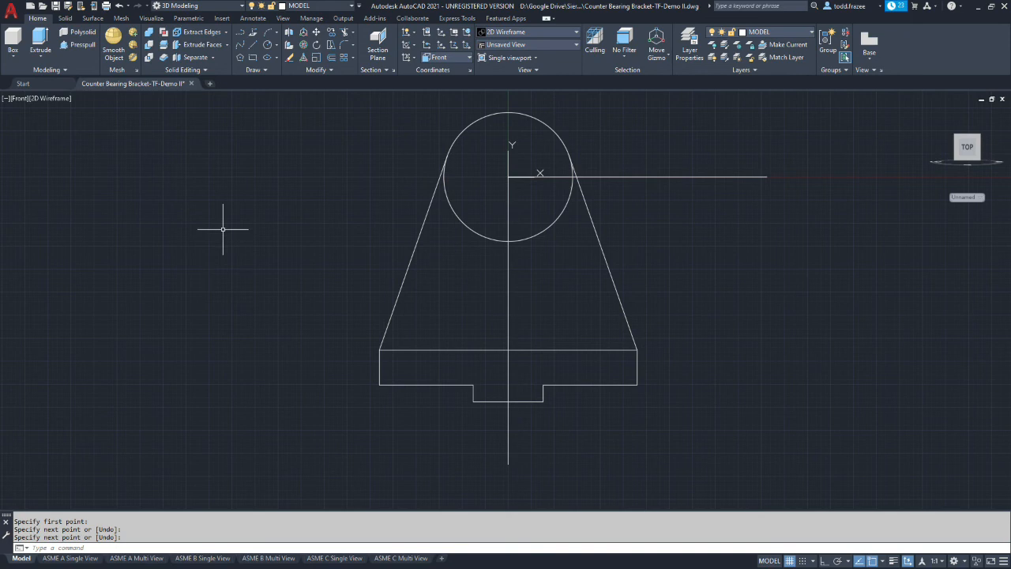
- Trim away the circle's lower arc between the two tangent lines, and save the drawing
{"action": "left_click", "coordinate": [345, 34]}
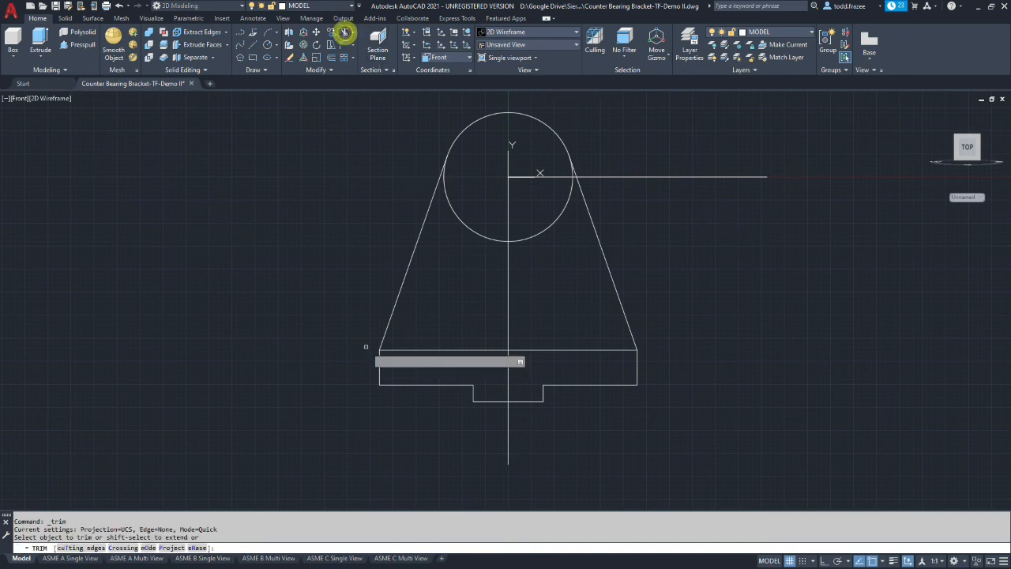
{"action": "left_click", "coordinate": [452, 210]}
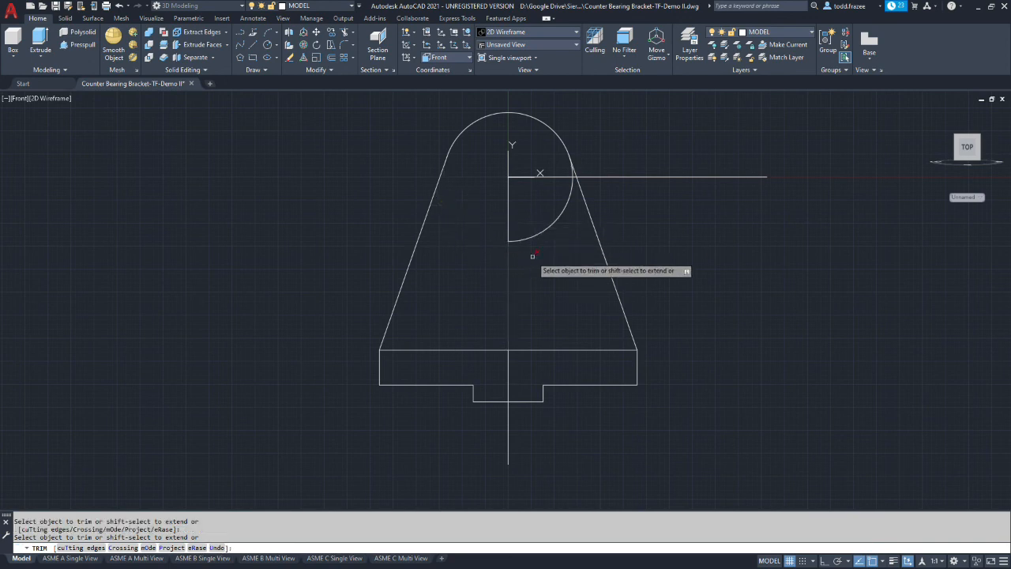
{"action": "left_click", "coordinate": [545, 230]}
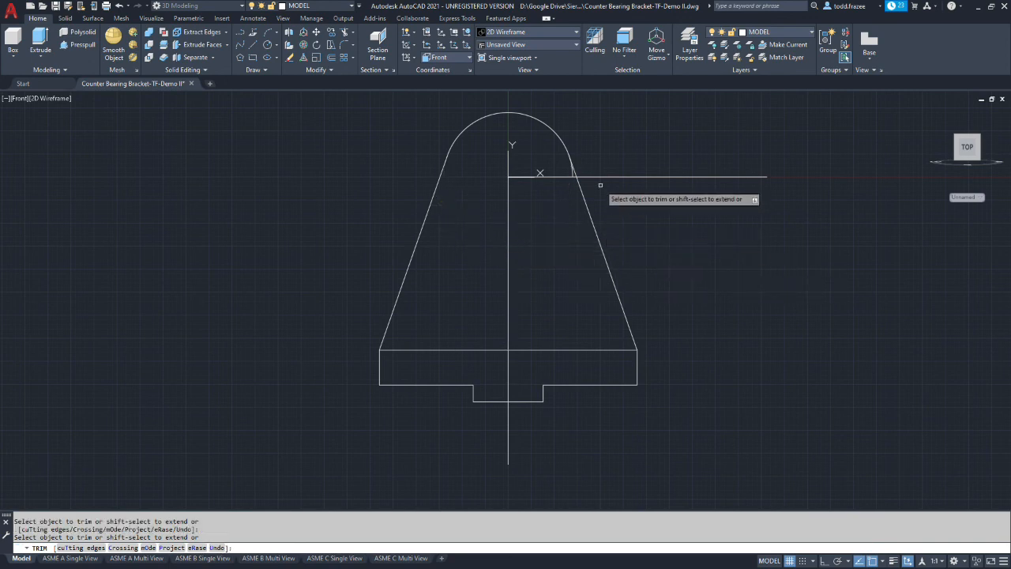
{"action": "scroll", "coordinate": [600, 186], "scroll_direction": "up", "scroll_amount": 3}
{"action": "left_click", "coordinate": [592, 171]}
{"action": "scroll", "coordinate": [413, 234], "scroll_direction": "down", "scroll_amount": 3}
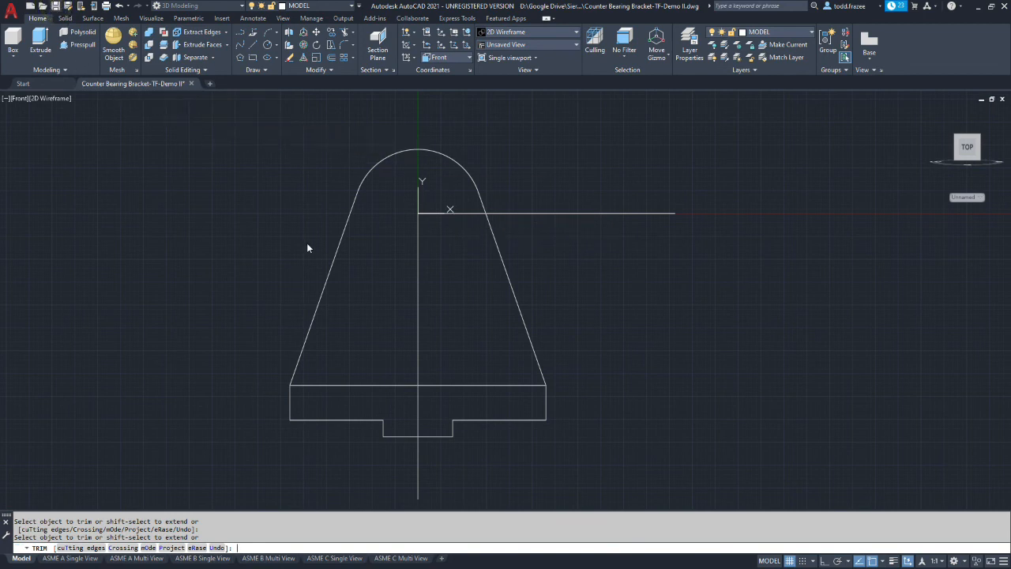
{"action": "key", "text": "Escape"}
{"action": "key", "text": "ctrl+s"}
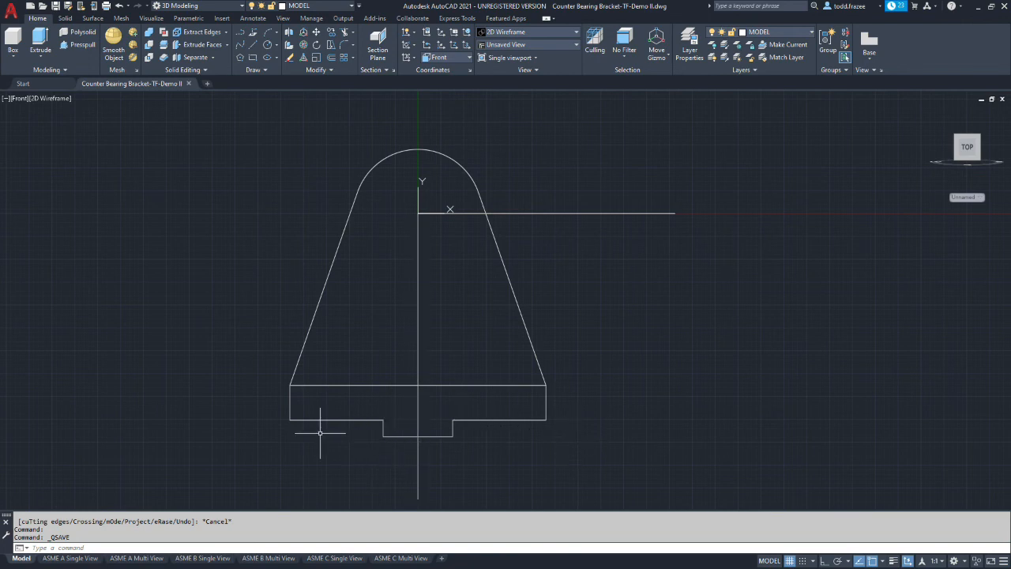
- Convert the eight lines of the stepped base outline, including its top edge and lower tab, into a region
{"action": "left_click", "coordinate": [267, 71]}
{"action": "left_click", "coordinate": [277, 97]}
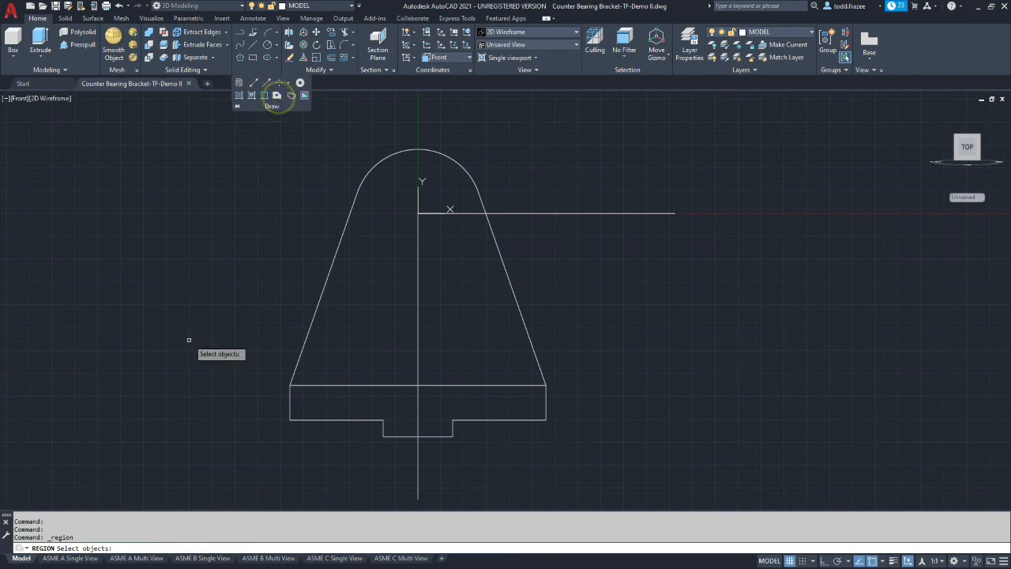
{"action": "left_click", "coordinate": [355, 421]}
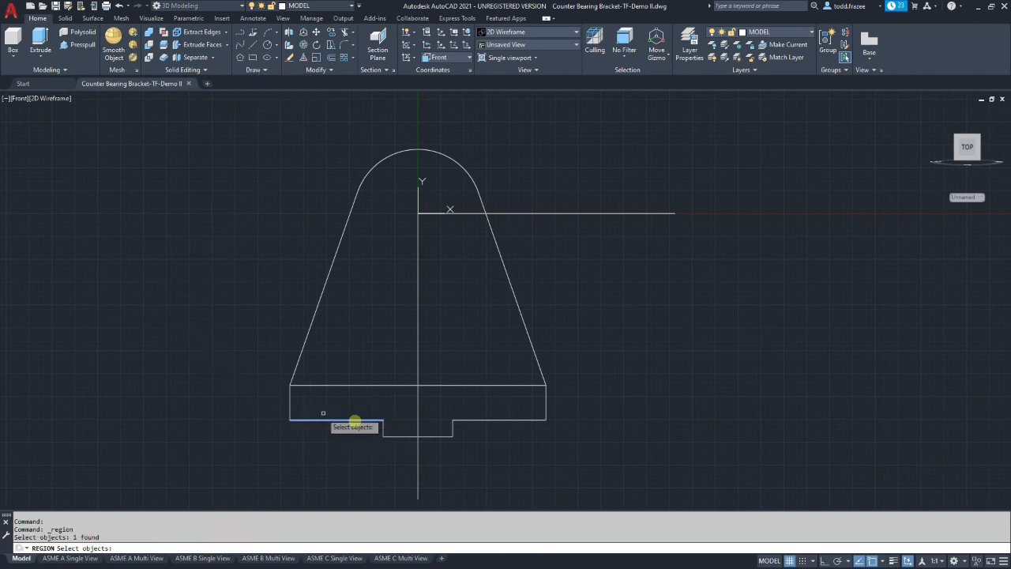
{"action": "left_click", "coordinate": [290, 398]}
{"action": "left_click", "coordinate": [312, 384]}
{"action": "left_click", "coordinate": [546, 399]}
{"action": "left_click", "coordinate": [511, 420]}
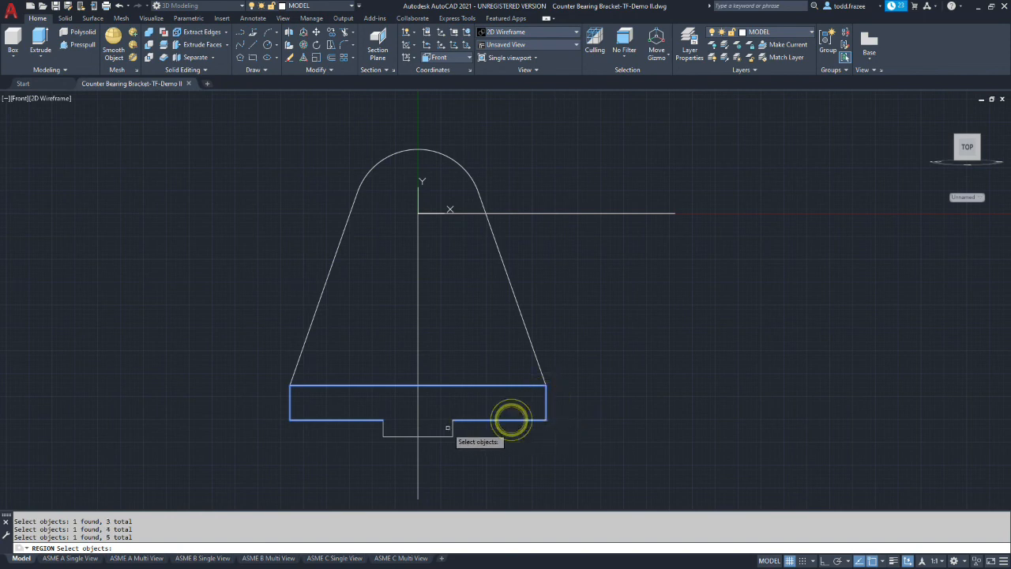
{"action": "left_click", "coordinate": [453, 427]}
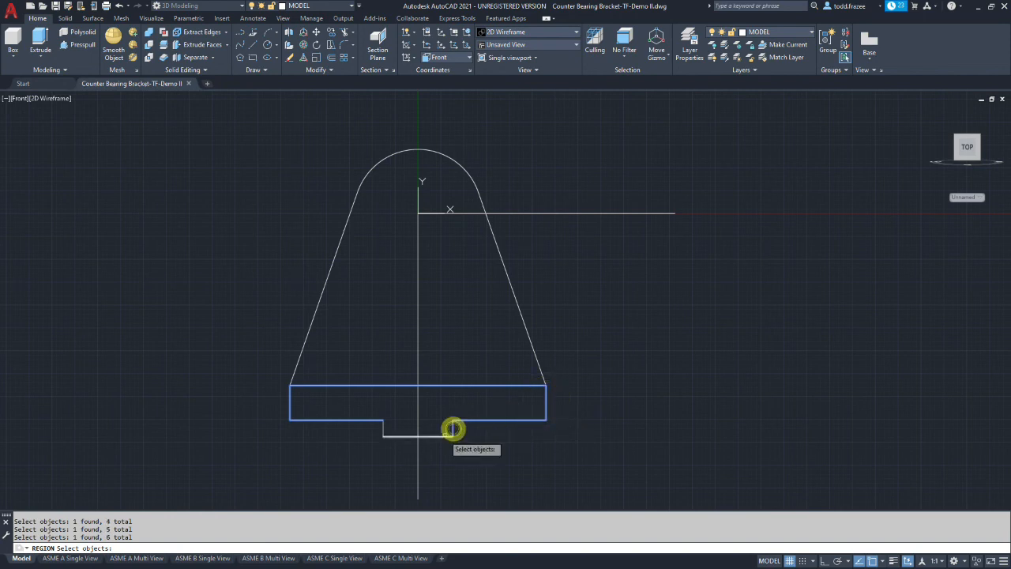
{"action": "left_click", "coordinate": [442, 435]}
{"action": "left_click", "coordinate": [382, 428]}
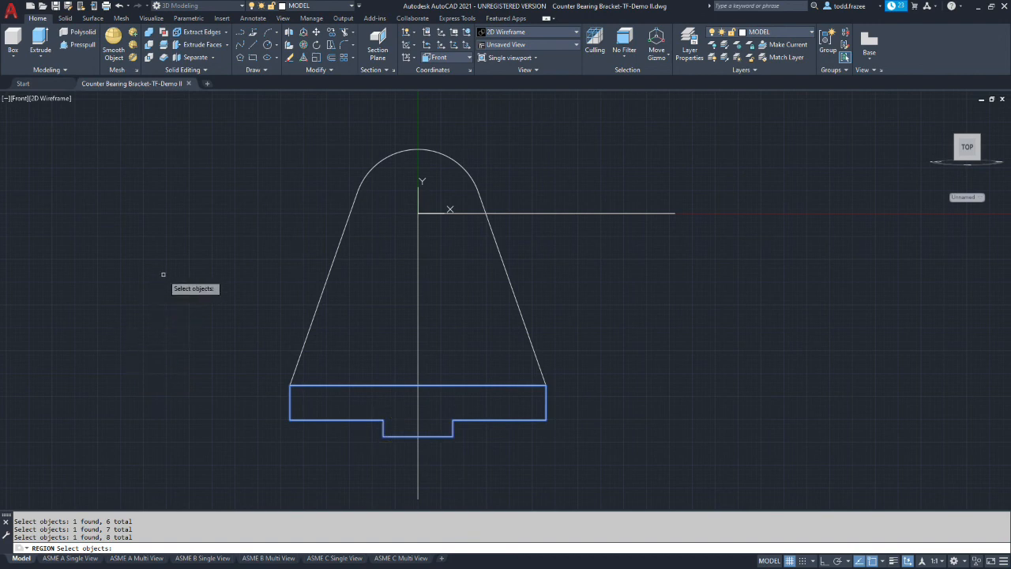
{"action": "key", "text": "Return"}
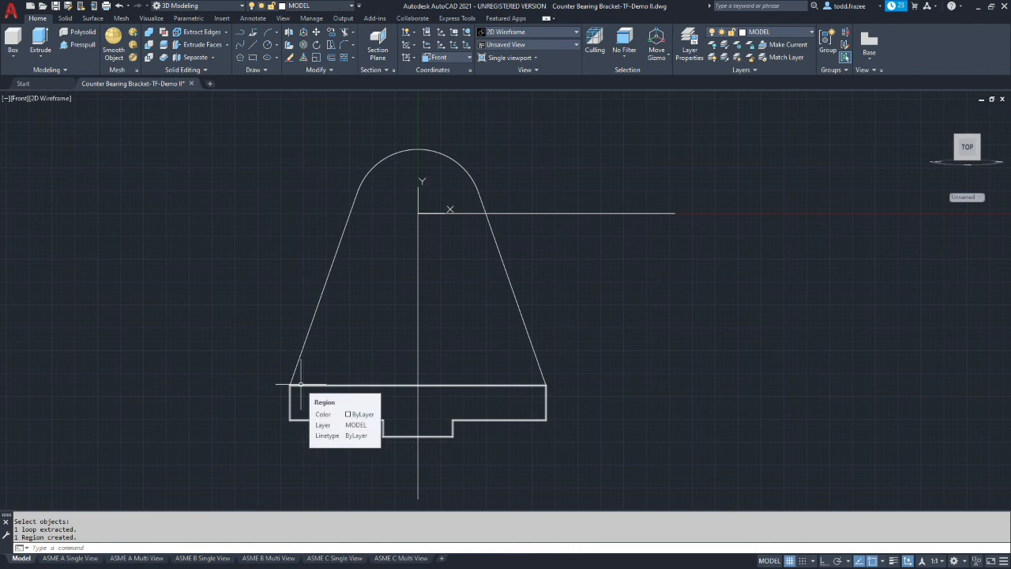
- Draw a line along the base's top edge from its upper left corner to its upper right corner
{"action": "left_click", "coordinate": [256, 44]}
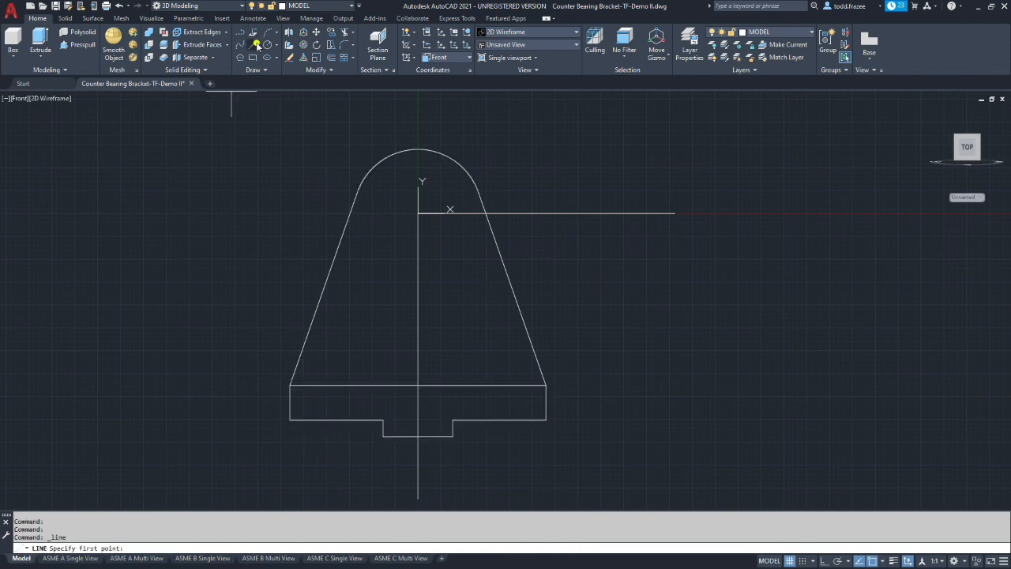
{"action": "left_click", "coordinate": [290, 384]}
{"action": "left_click", "coordinate": [546, 385]}
{"action": "key", "text": "Escape"}
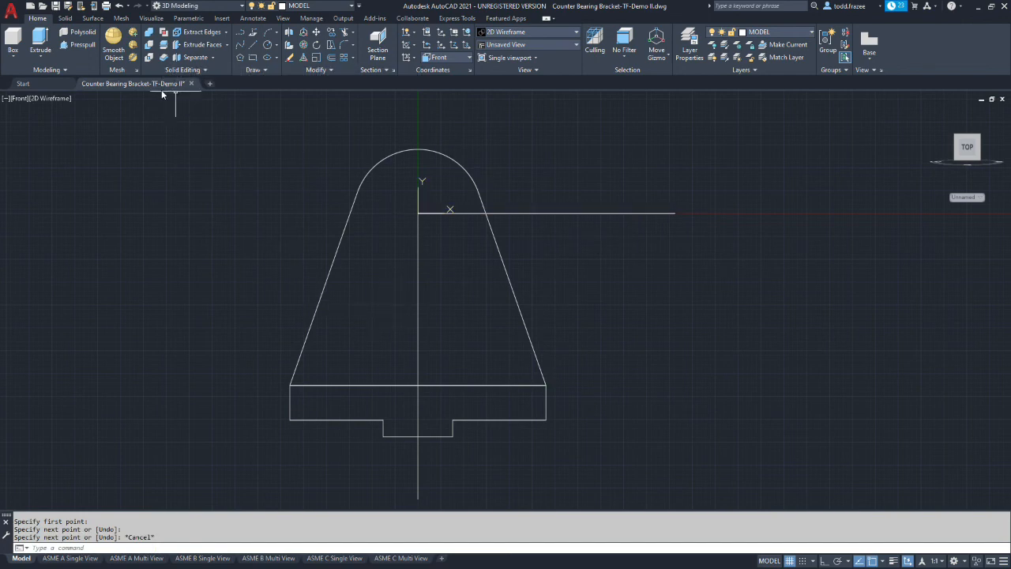
- Convert the new bottom line, both tangent lines and the top arc into a region for the upright
{"action": "left_click", "coordinate": [264, 70]}
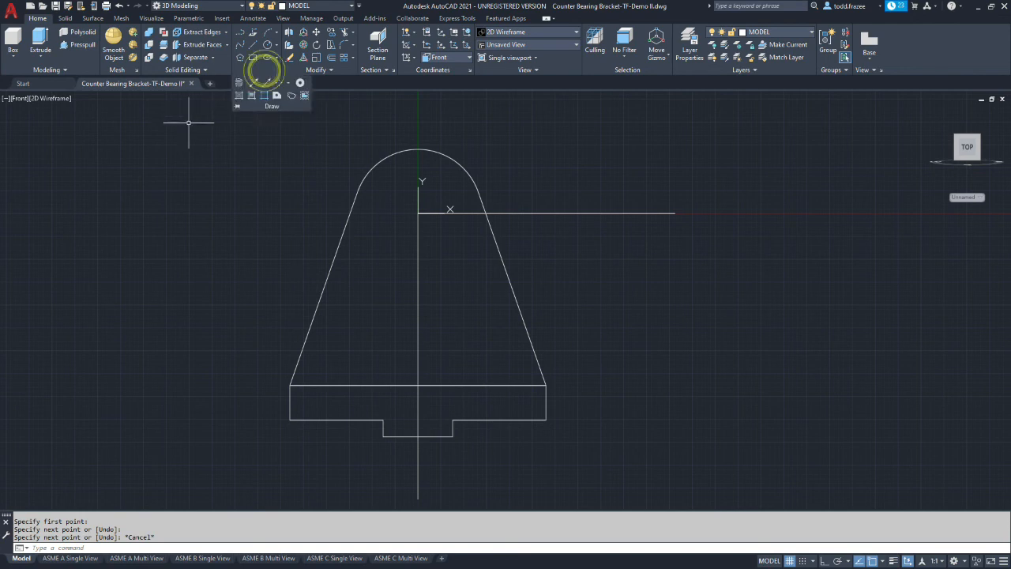
{"action": "left_click", "coordinate": [278, 96]}
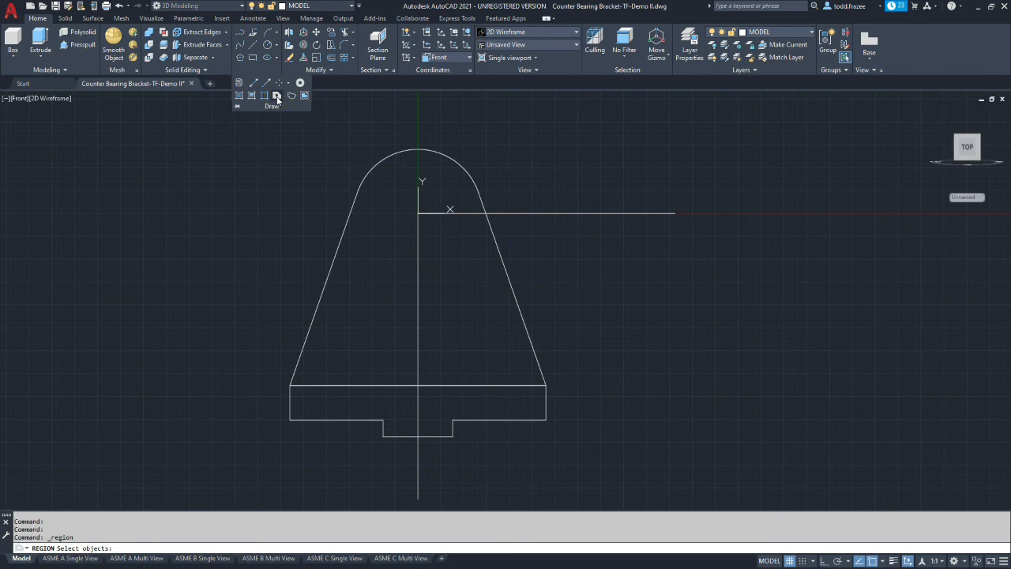
{"action": "left_click", "coordinate": [336, 385]}
{"action": "left_click", "coordinate": [317, 308]}
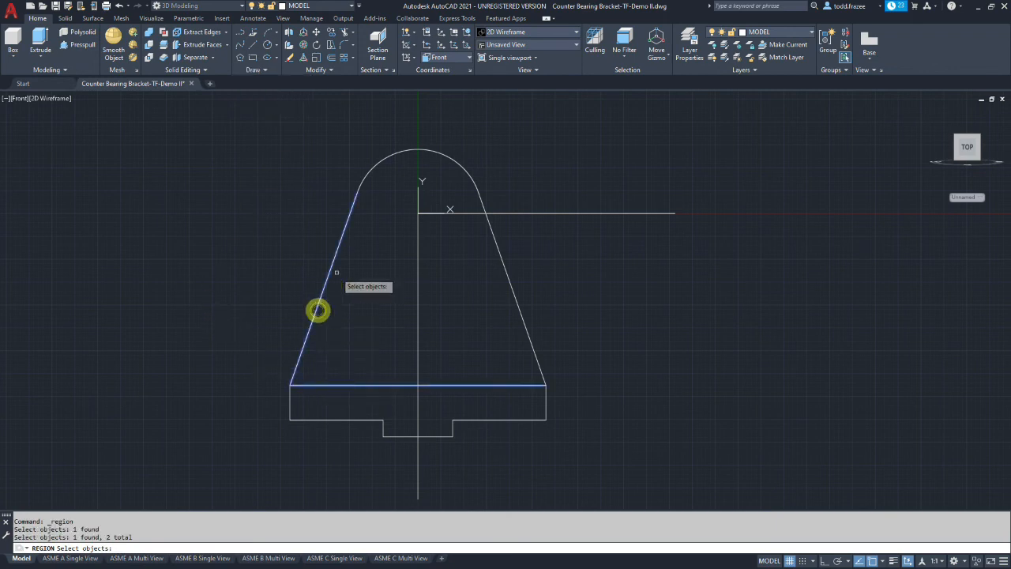
{"action": "left_click", "coordinate": [370, 169]}
{"action": "left_click", "coordinate": [488, 233]}
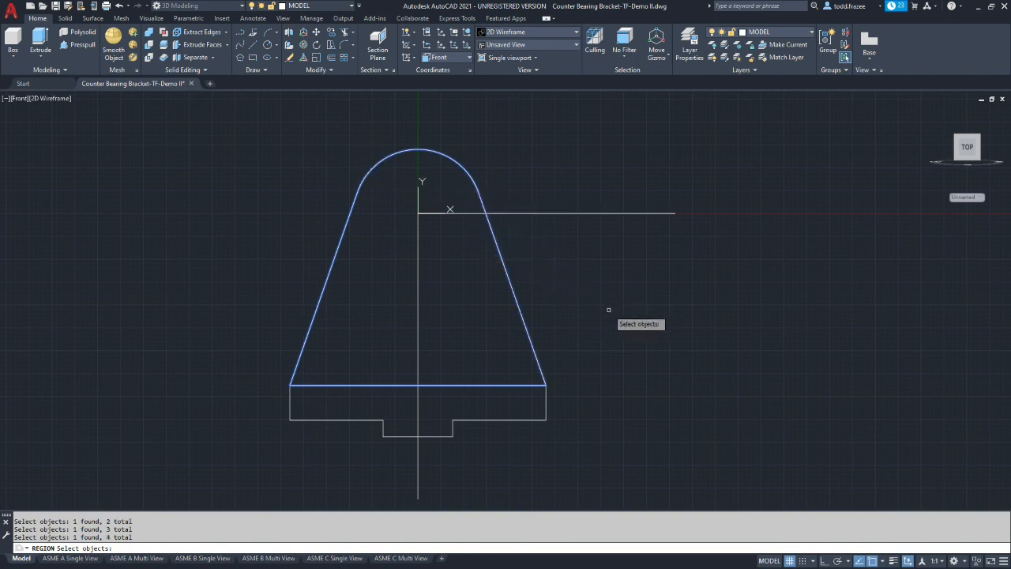
{"action": "key", "text": "Return"}
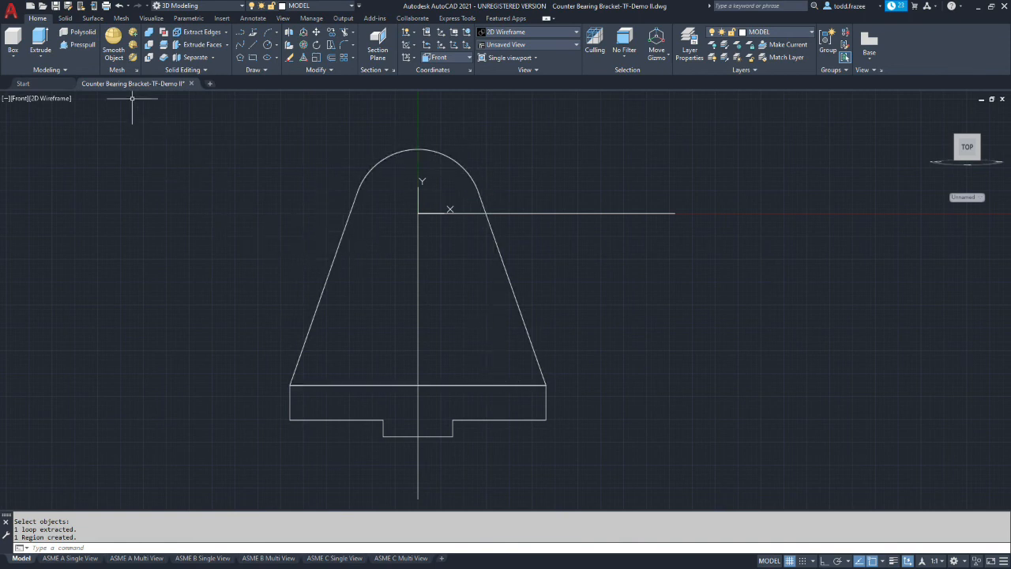
- Extrude the upright's region to a height of 19 mm, using an orbited view to set the direction
{"action": "left_click", "coordinate": [41, 38]}
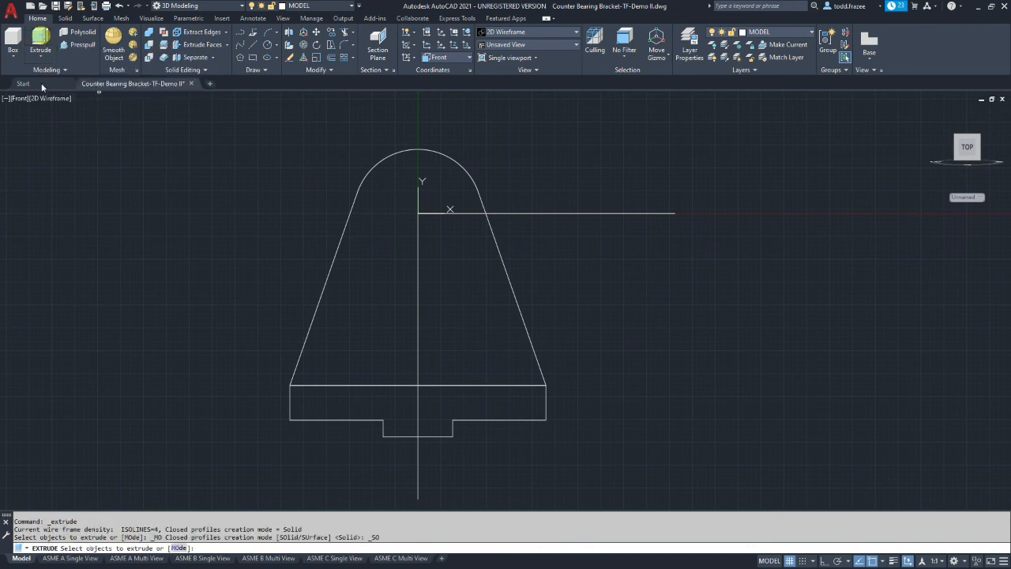
{"action": "left_click", "coordinate": [511, 286]}
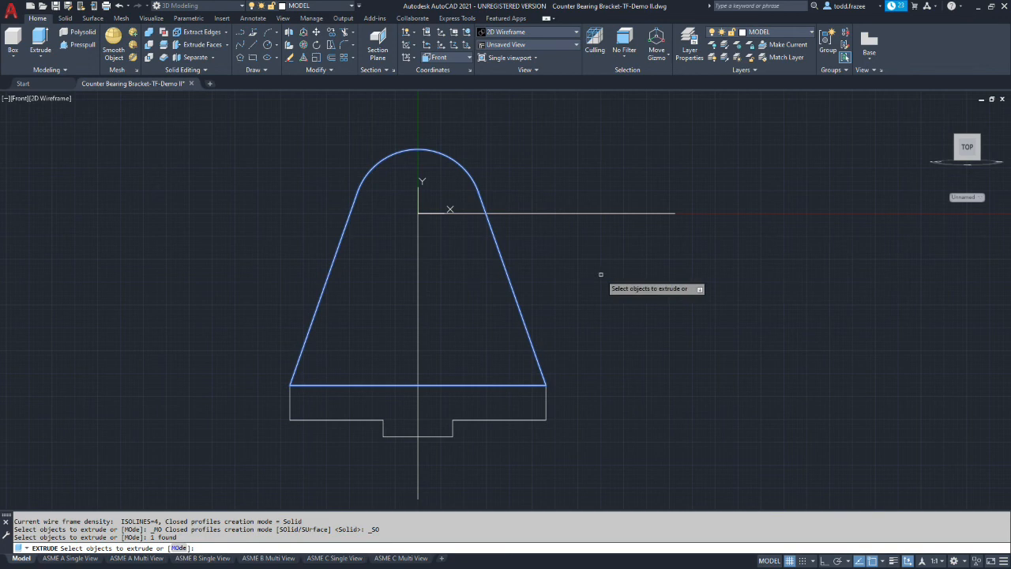
{"action": "key", "text": "Return"}
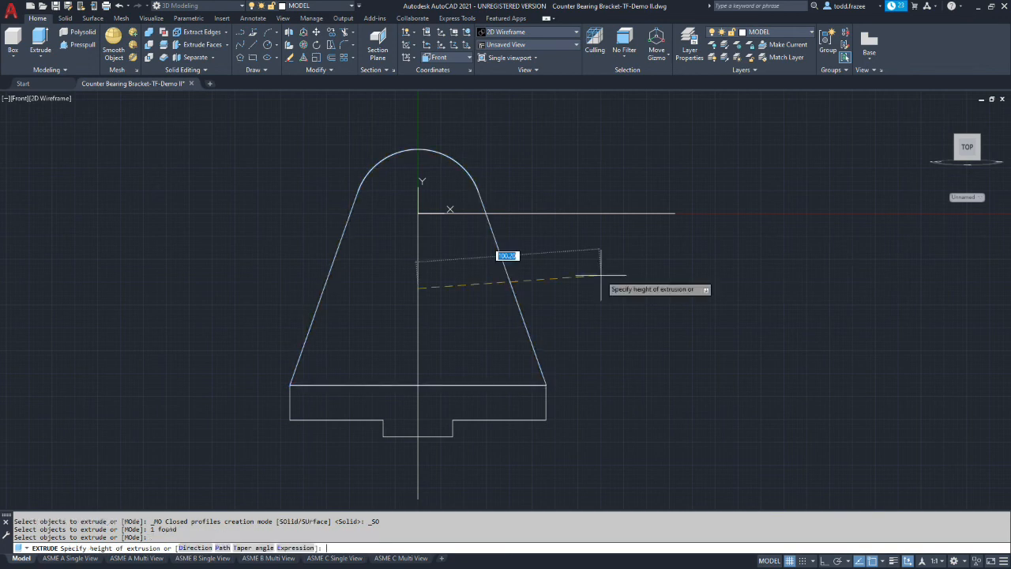
{"action": "type", "text": "19"}
{"action": "middle_click_drag", "start_coordinate": [613, 338], "coordinate": [626, 278], "text": "shift"}
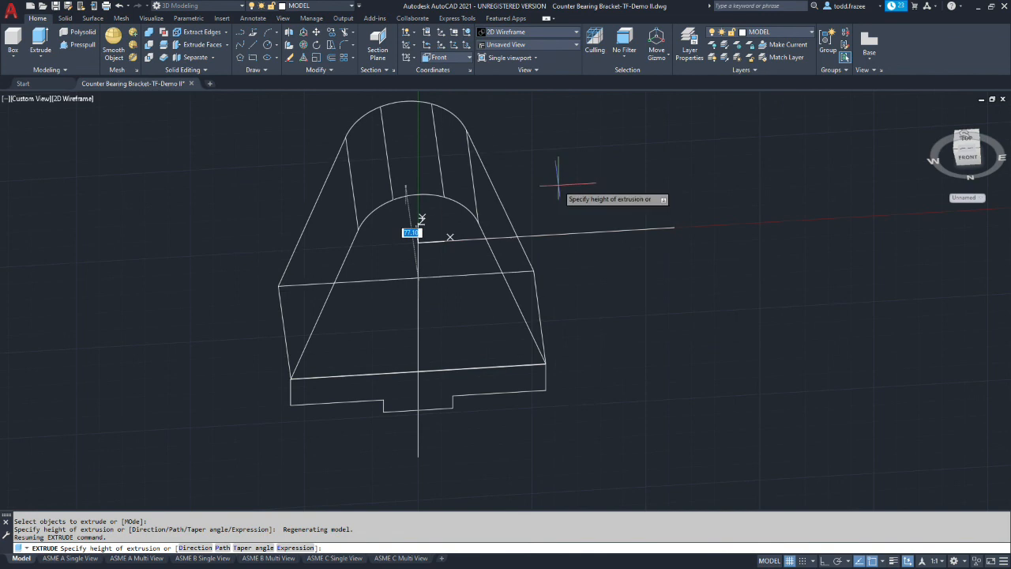
{"action": "type", "text": "19"}
{"action": "key", "text": "Return"}
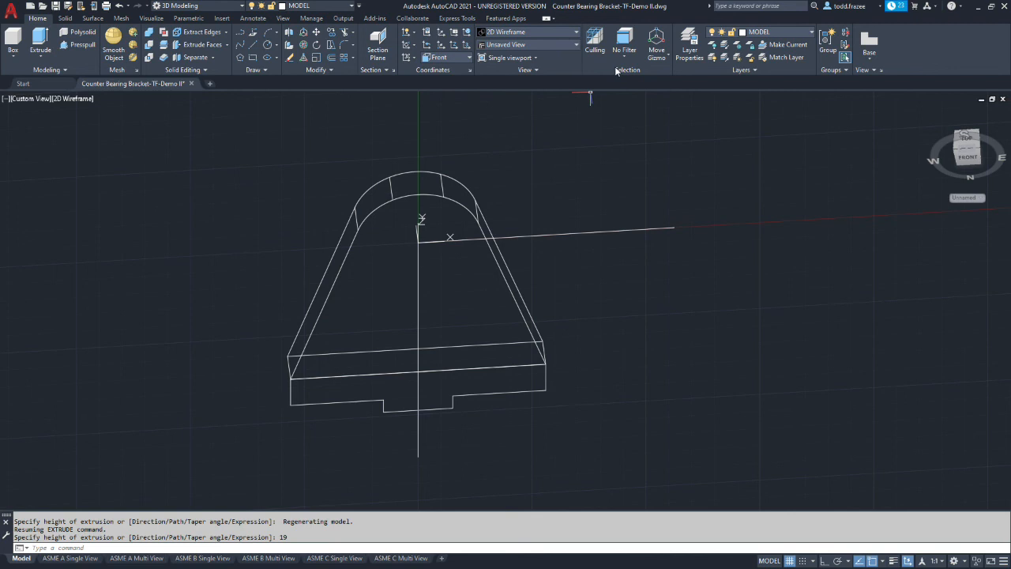
- Preview the extruded upright in the Shades of Gray visual style and return to 2D Wireframe
{"action": "left_click", "coordinate": [575, 33]}
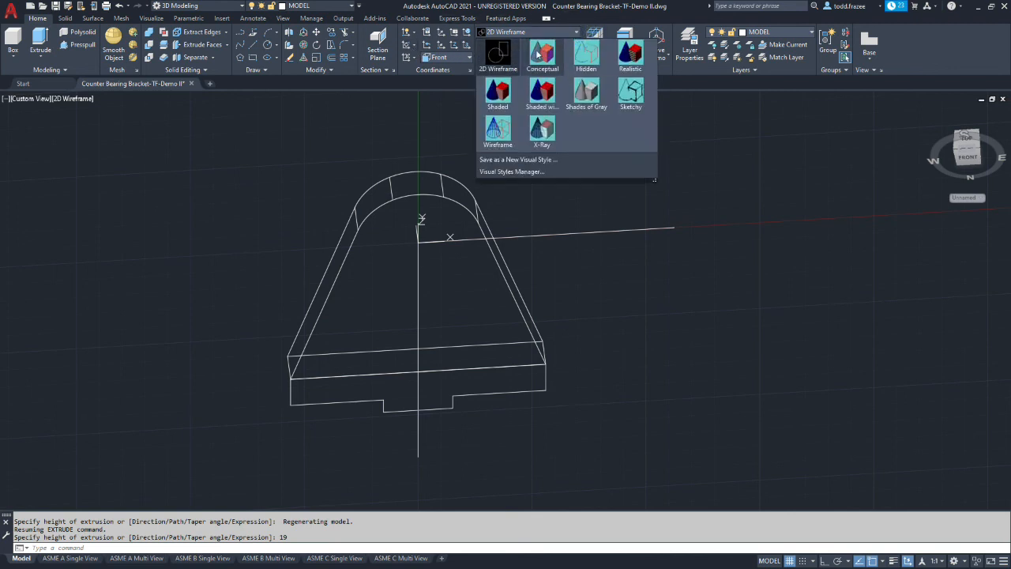
{"action": "left_click", "coordinate": [586, 90]}
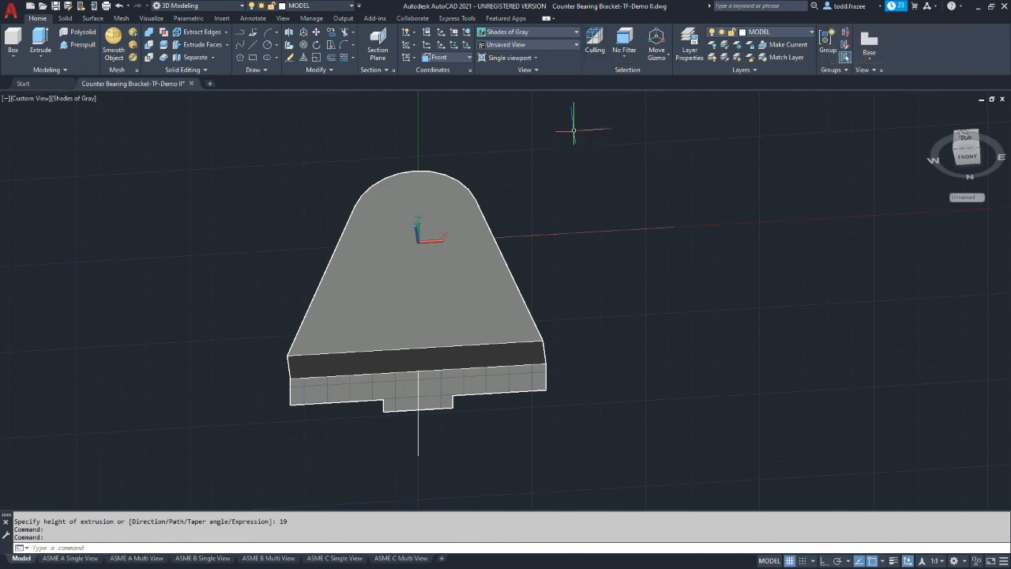
{"action": "left_click", "coordinate": [575, 33]}
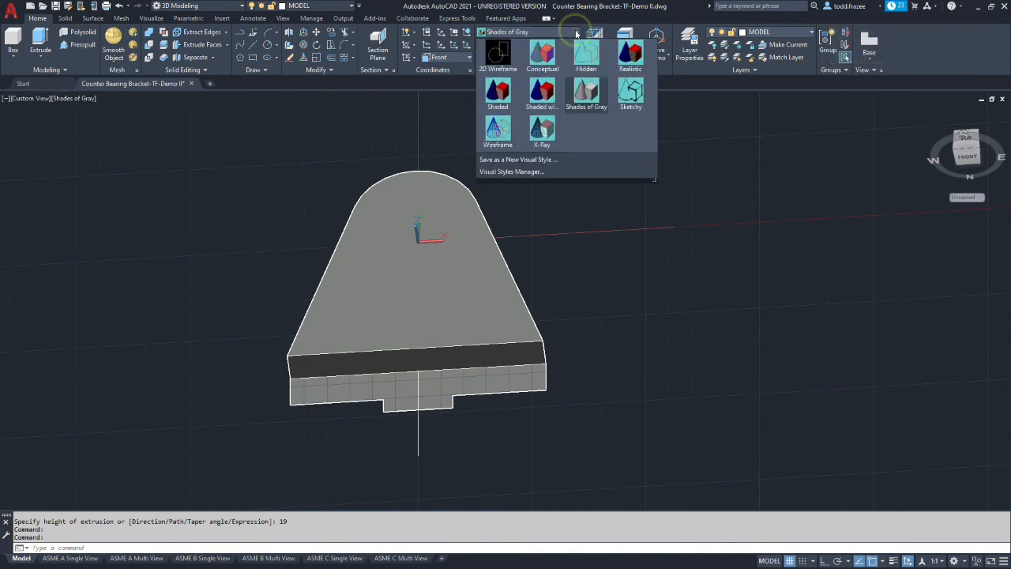
{"action": "left_click", "coordinate": [497, 55]}
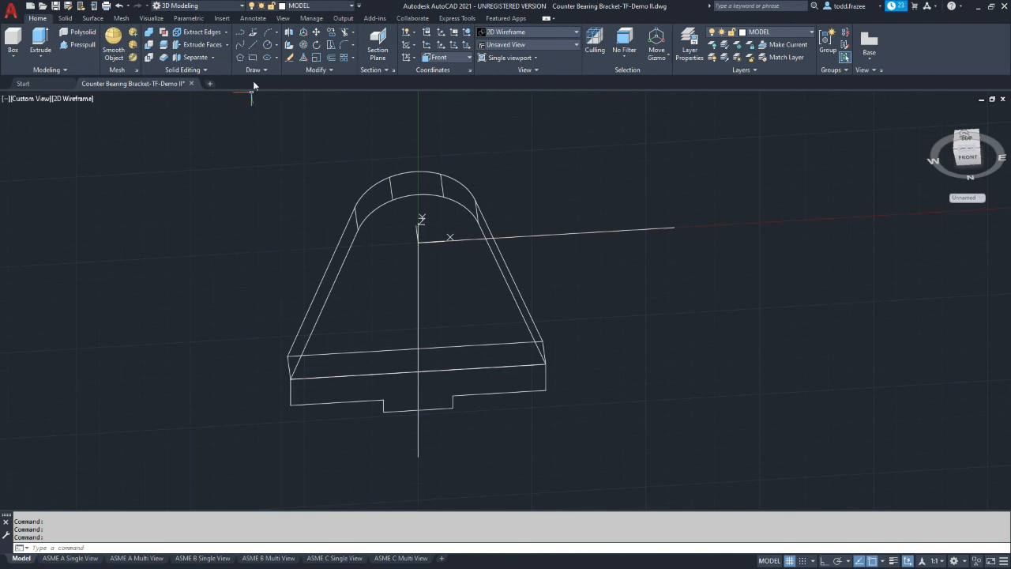
- Extrude the stepped base region 70 mm in the same direction as the upright
{"action": "left_click", "coordinate": [41, 38]}
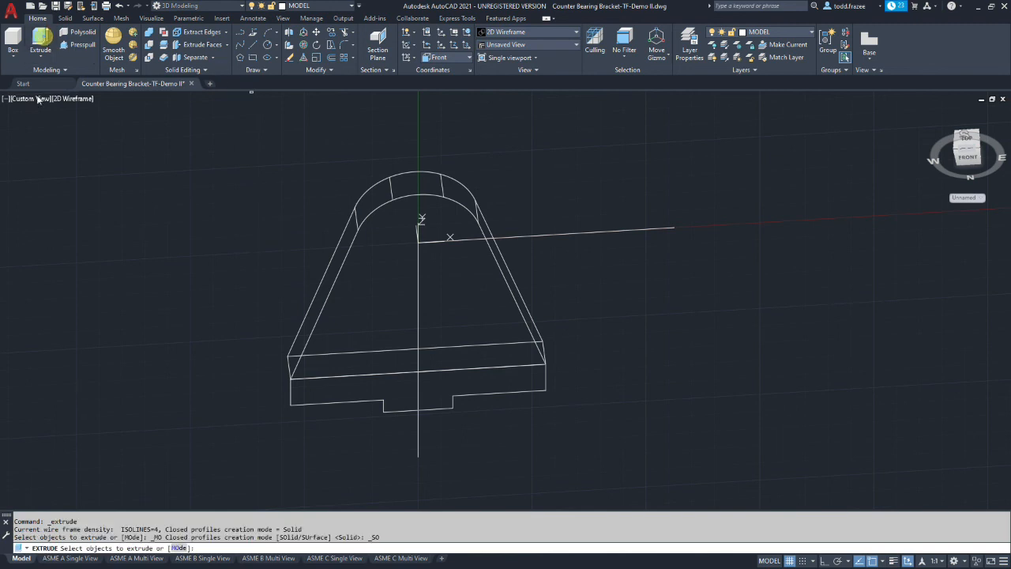
{"action": "left_click", "coordinate": [491, 395]}
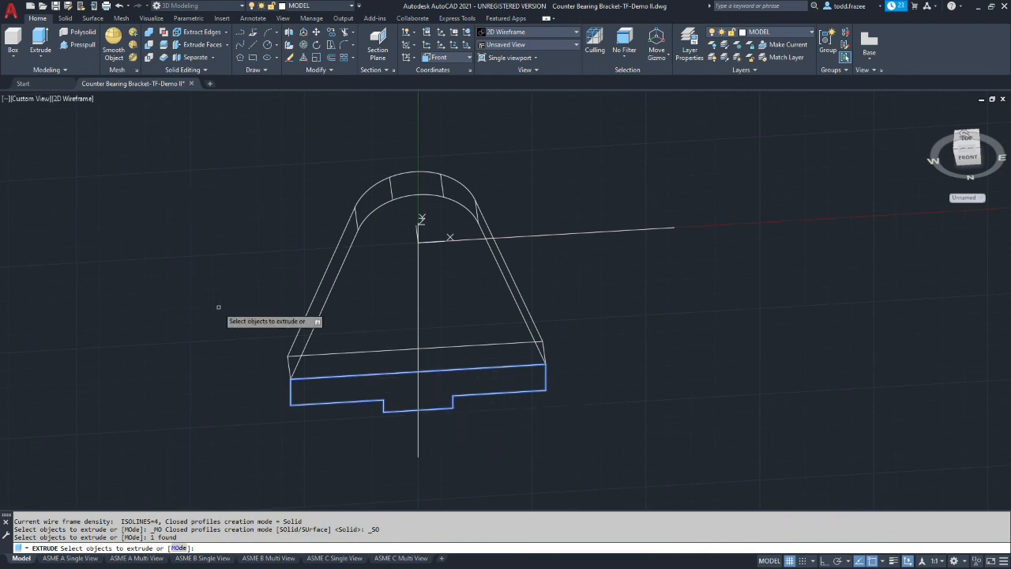
{"action": "key", "text": "Return"}
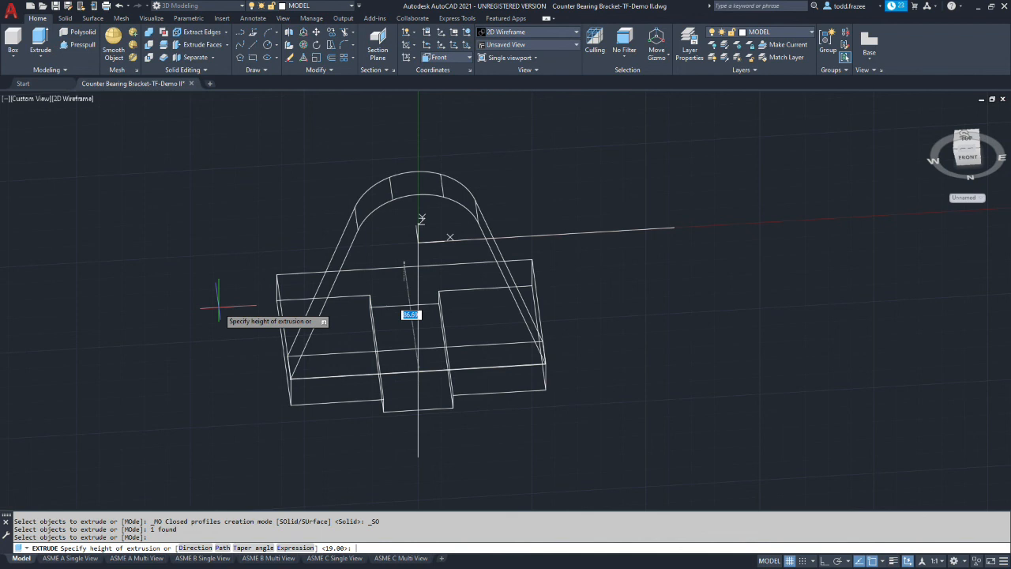
{"action": "type", "text": "70"}
{"action": "key", "text": "Return"}
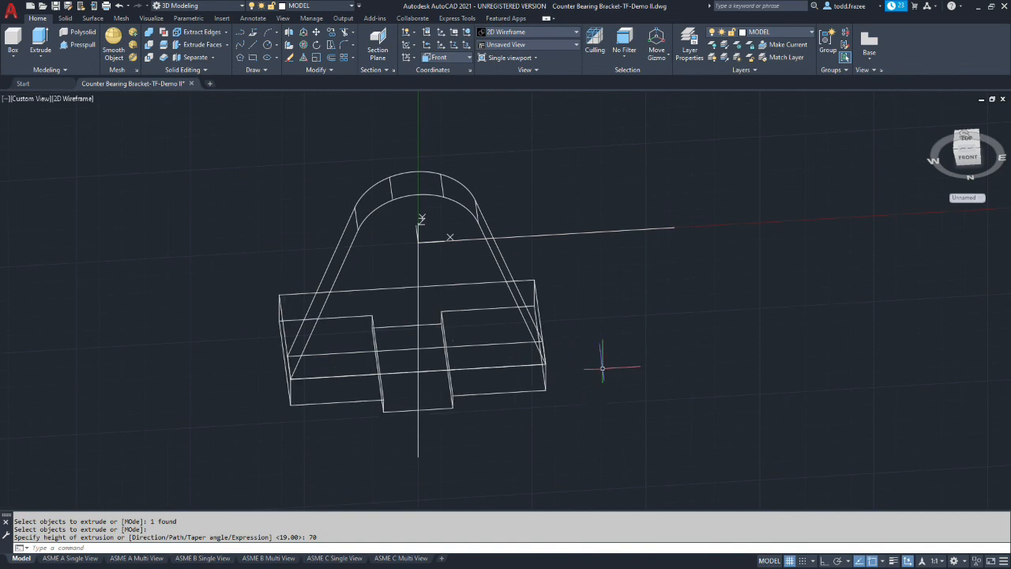
- Inspect the model from an angled view, selecting the upright and the base in turn to check whether they are separate solids
{"action": "middle_click_drag", "start_coordinate": [655, 339], "coordinate": [605, 444], "text": "shift"}
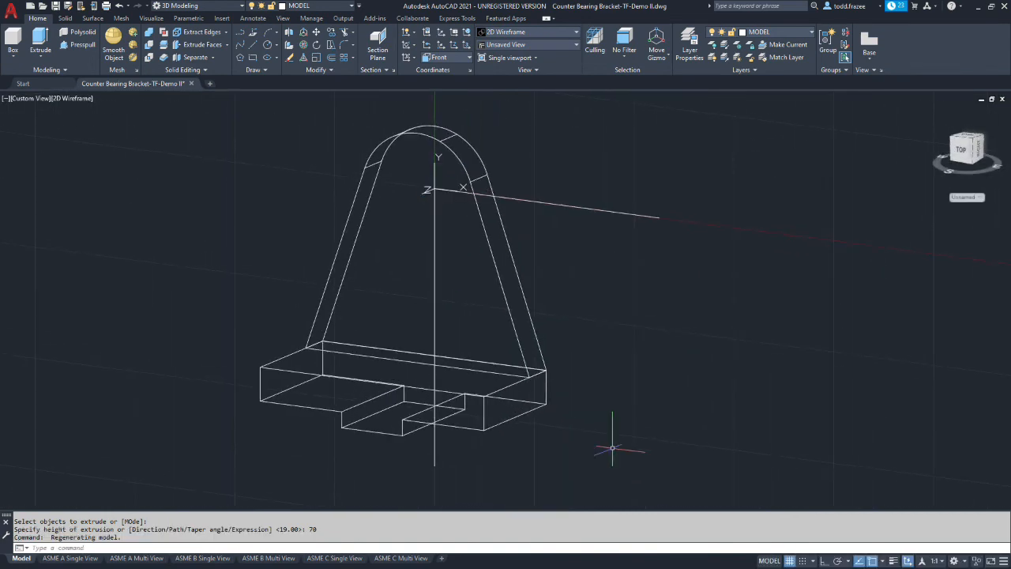
{"action": "left_click", "coordinate": [507, 304]}
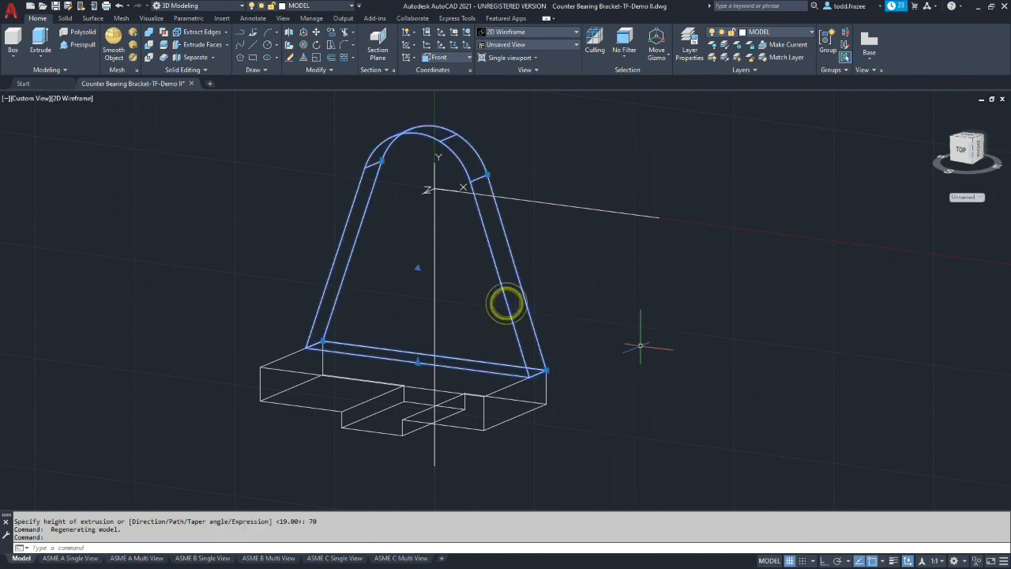
{"action": "key", "text": "Escape"}
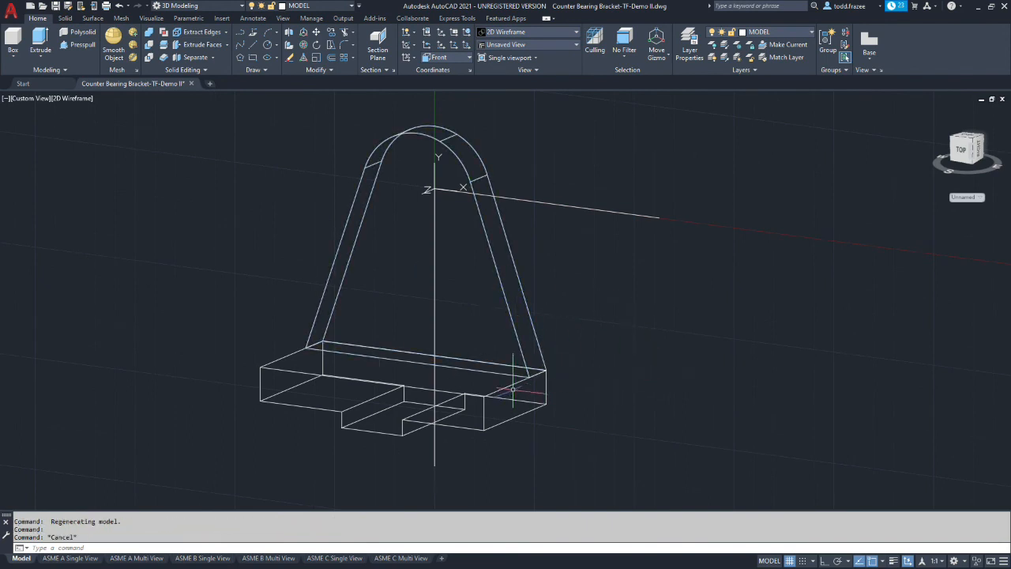
{"action": "left_click", "coordinate": [510, 386]}
{"action": "key", "text": "Escape"}
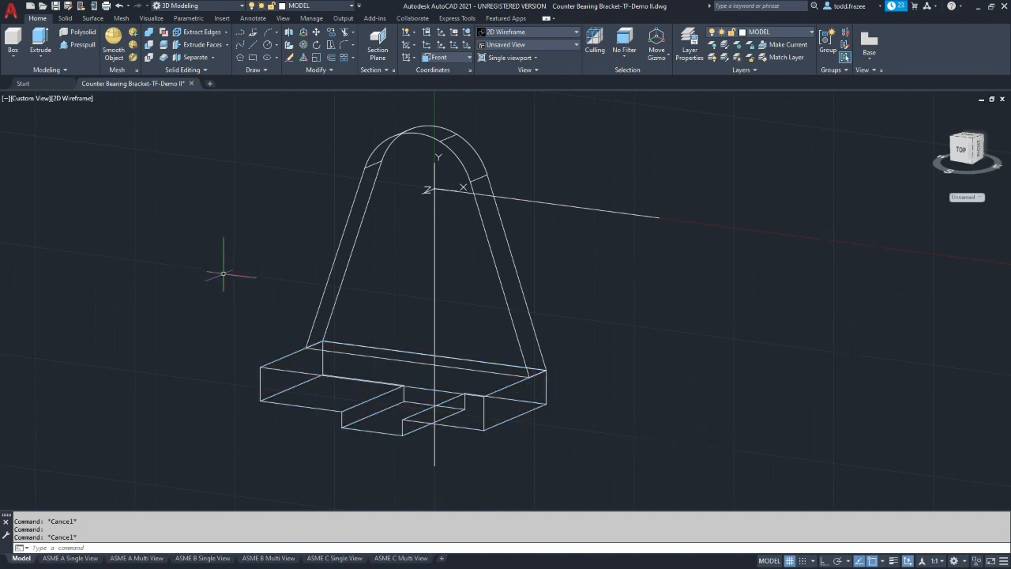
- Union the base and the upright into a single solid
{"action": "left_click", "coordinate": [148, 35]}
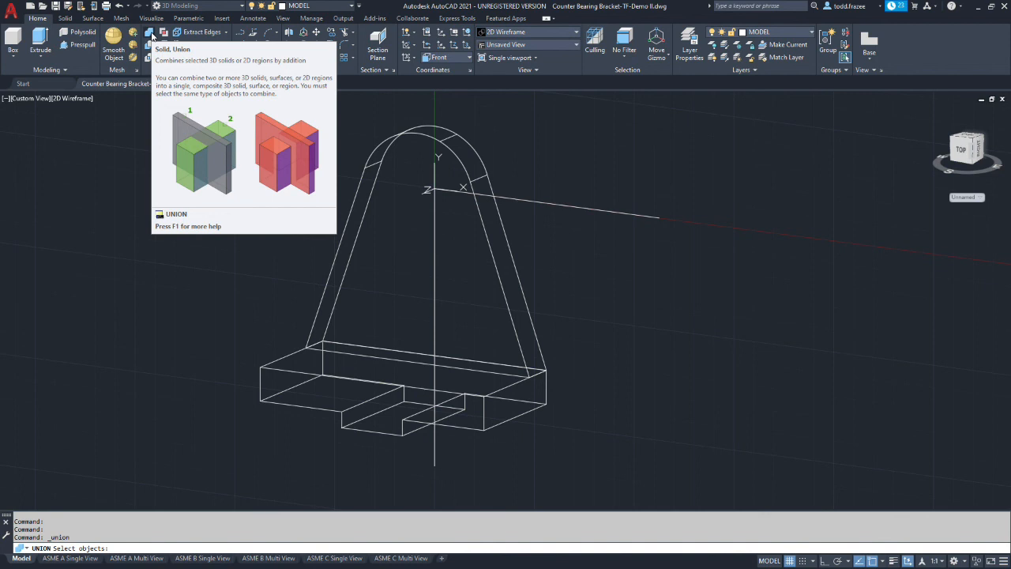
{"action": "left_click", "coordinate": [152, 35]}
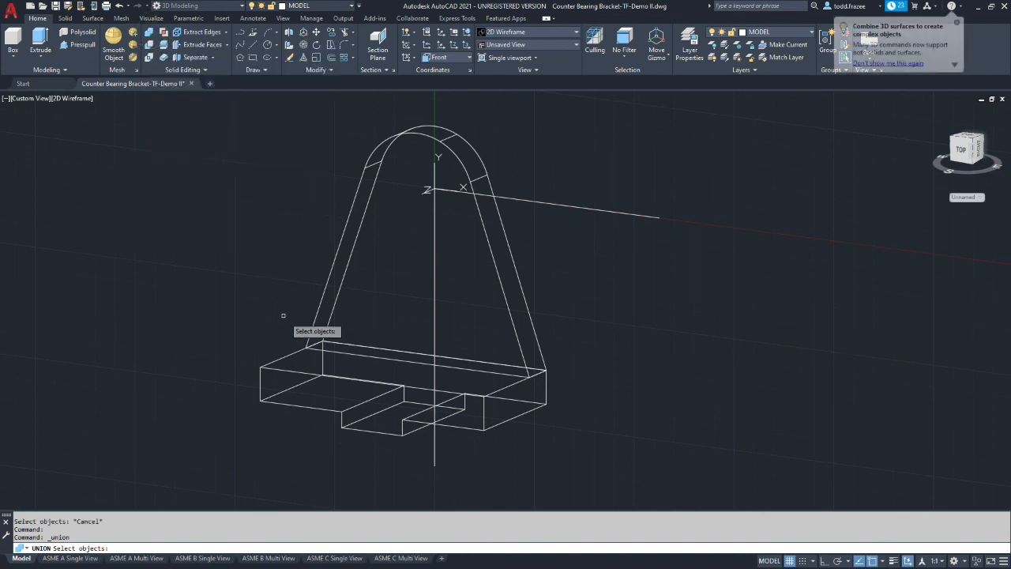
{"action": "left_click", "coordinate": [323, 375]}
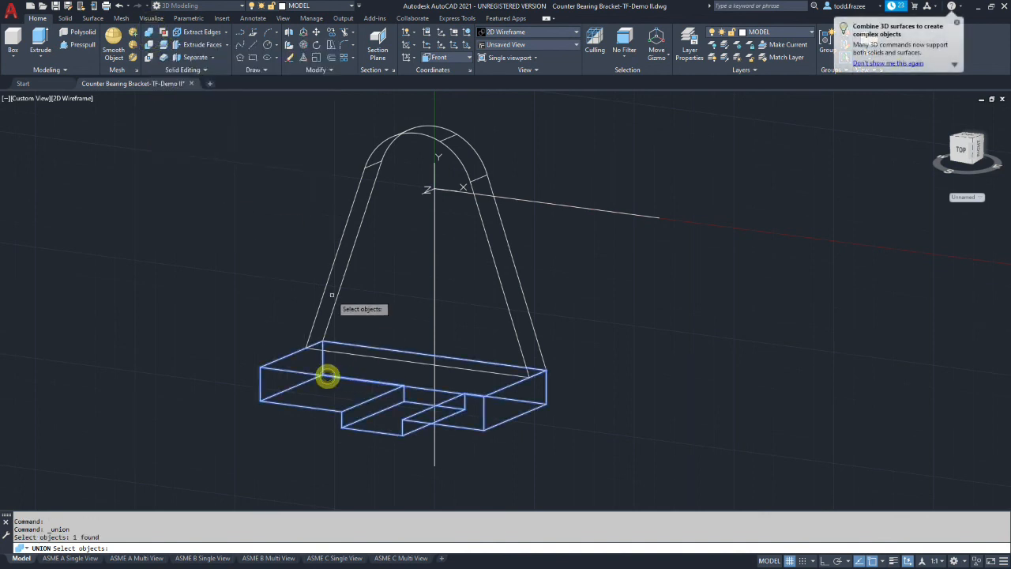
{"action": "left_click", "coordinate": [333, 262]}
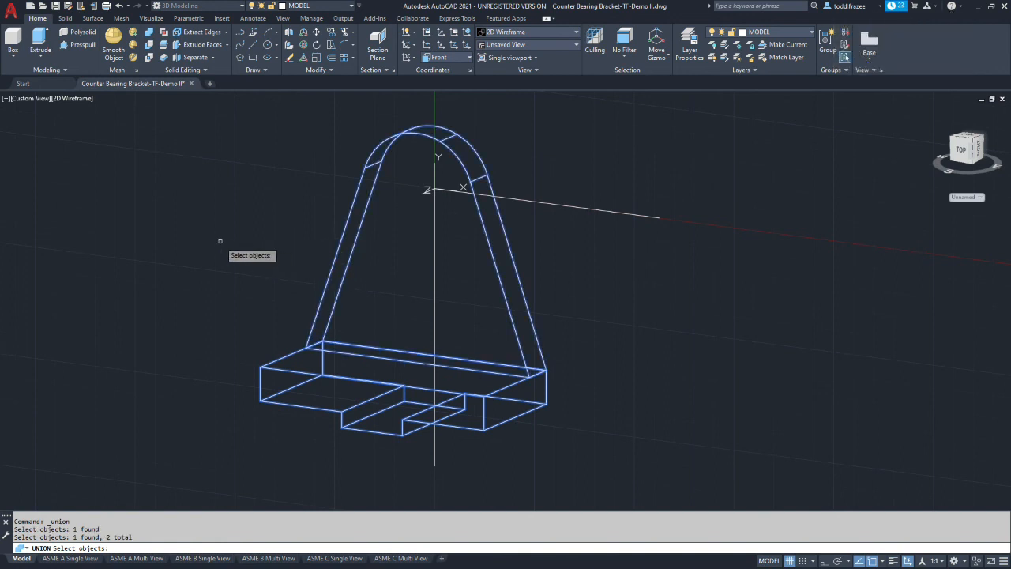
{"action": "key", "text": "Return"}
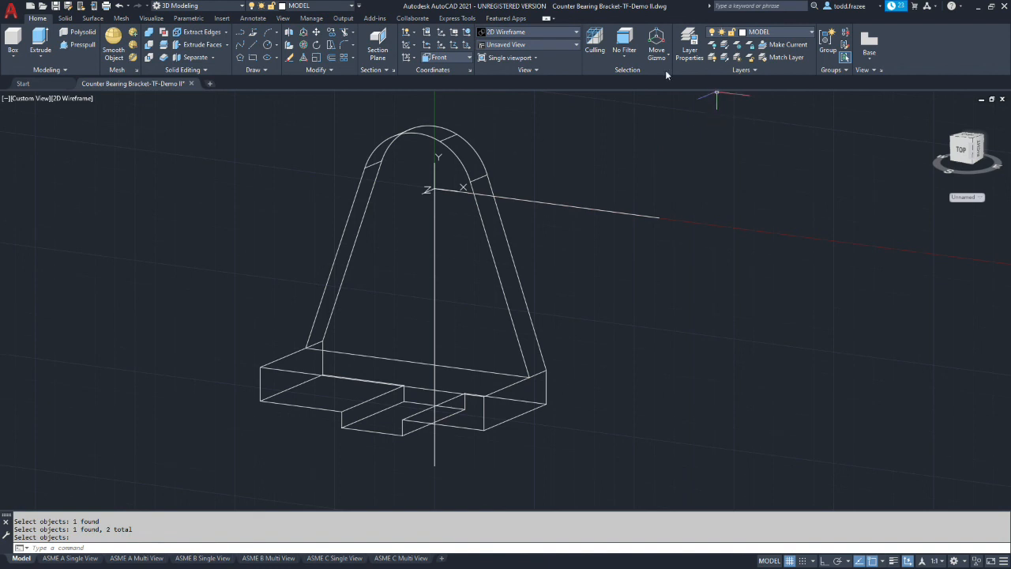
- Display the model in the Shades of Gray visual style and save the drawing
{"action": "left_click", "coordinate": [576, 33]}
{"action": "left_click", "coordinate": [588, 96]}
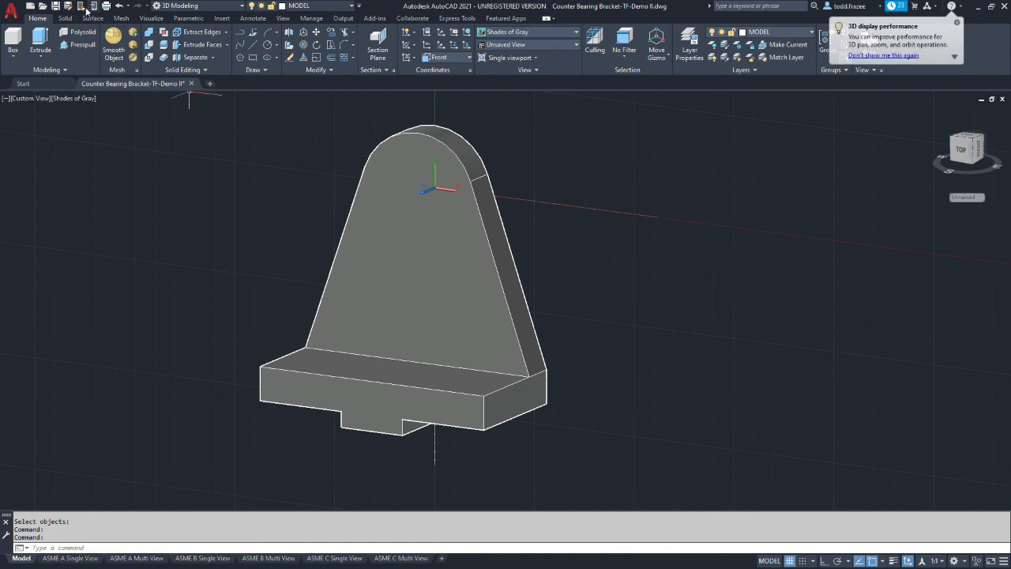
{"action": "left_click", "coordinate": [55, 6]}
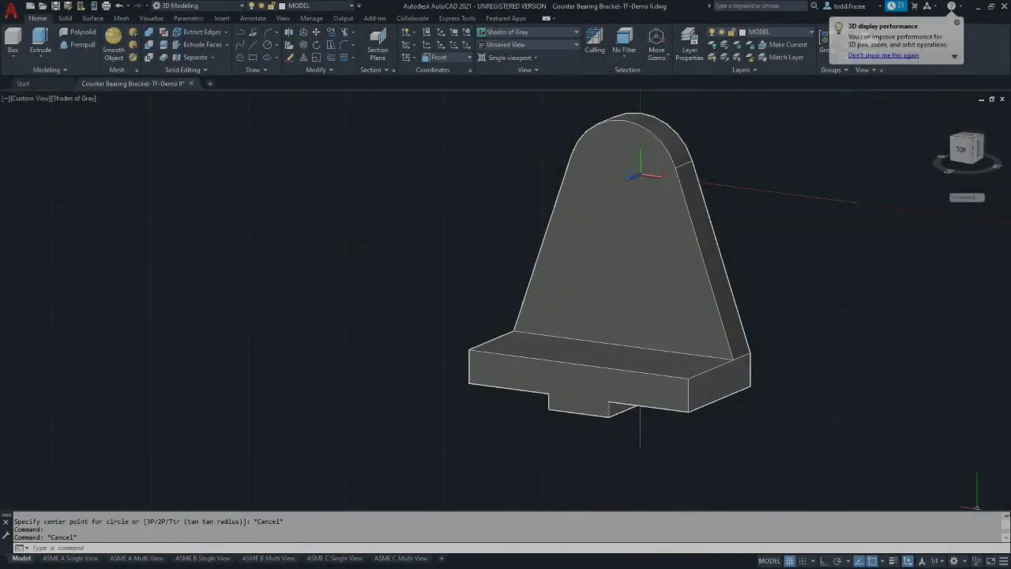
- Check in the running object snap modes whether Center is enabled, leaving object snap on
{"action": "left_click", "coordinate": [873, 560]}
{"action": "left_click", "coordinate": [873, 560]}
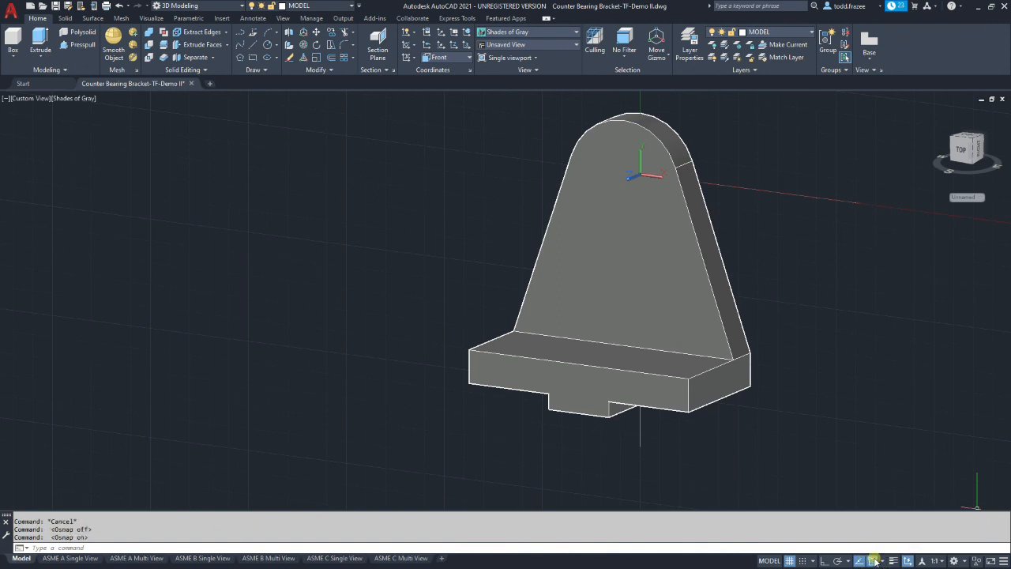
{"action": "left_click", "coordinate": [882, 561]}
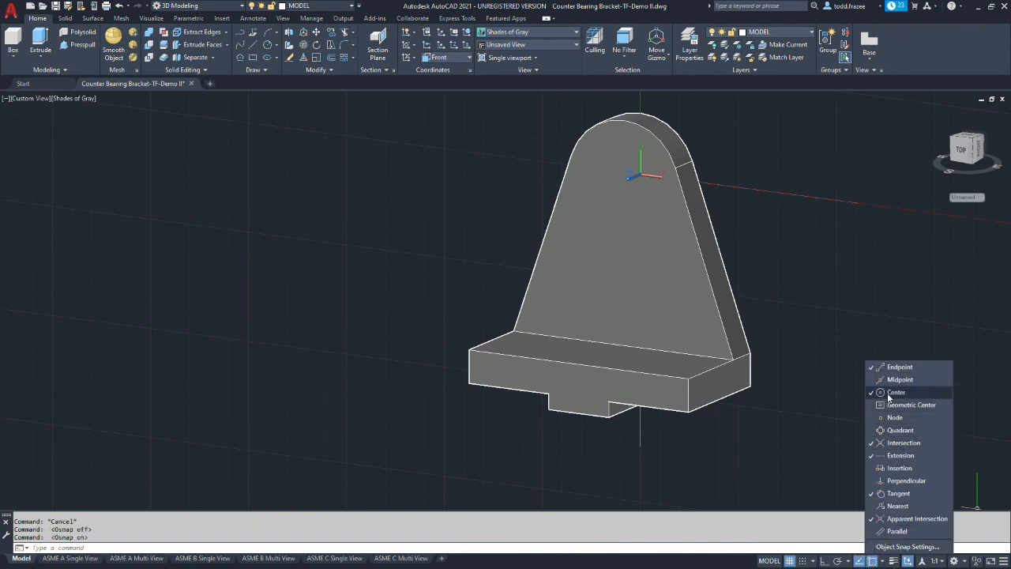
{"action": "key", "text": "Escape"}
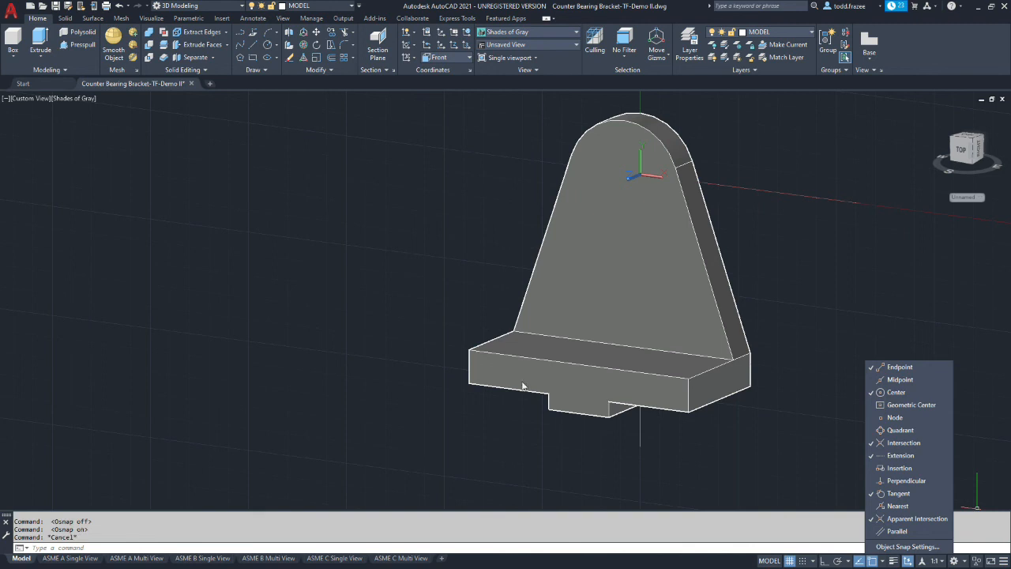
{"action": "key", "text": "Escape"}
{"action": "left_click", "coordinate": [856, 300]}
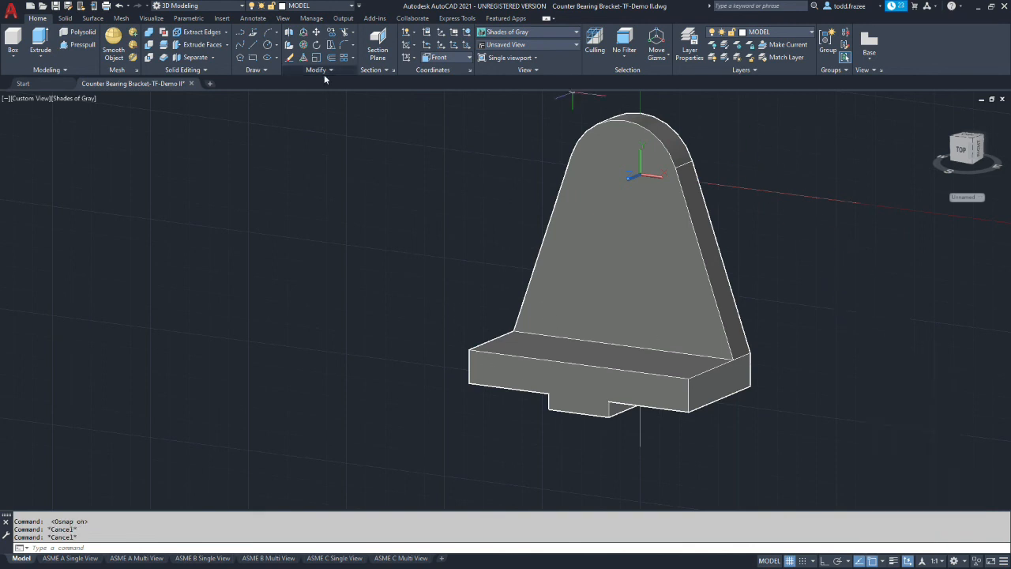
- Draw a circle of 35 mm radius on the upright's front face, centred on its rounded top and reaching the arc's endpoint
{"action": "left_click", "coordinate": [267, 45]}
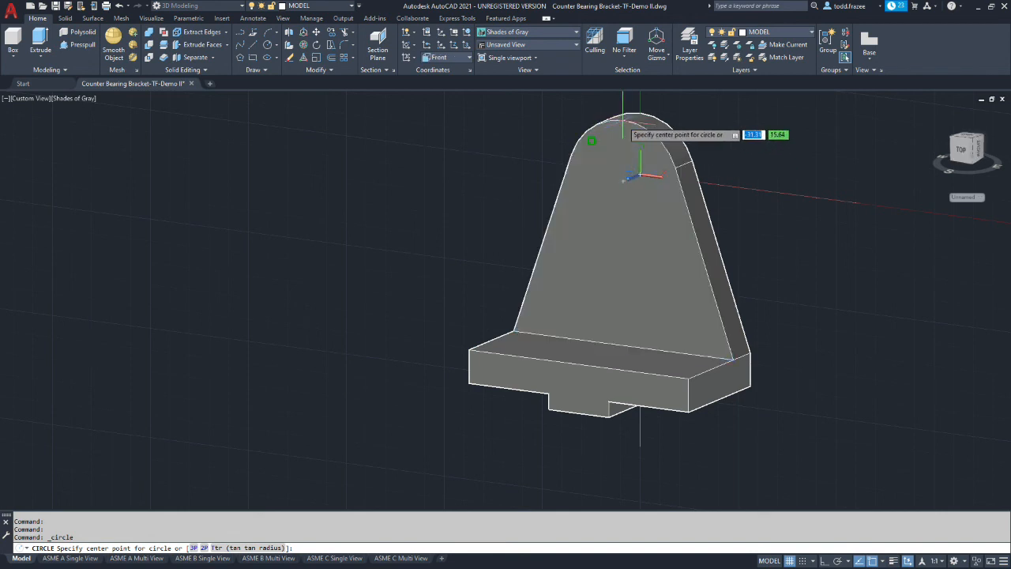
{"action": "key", "text": "F6"}
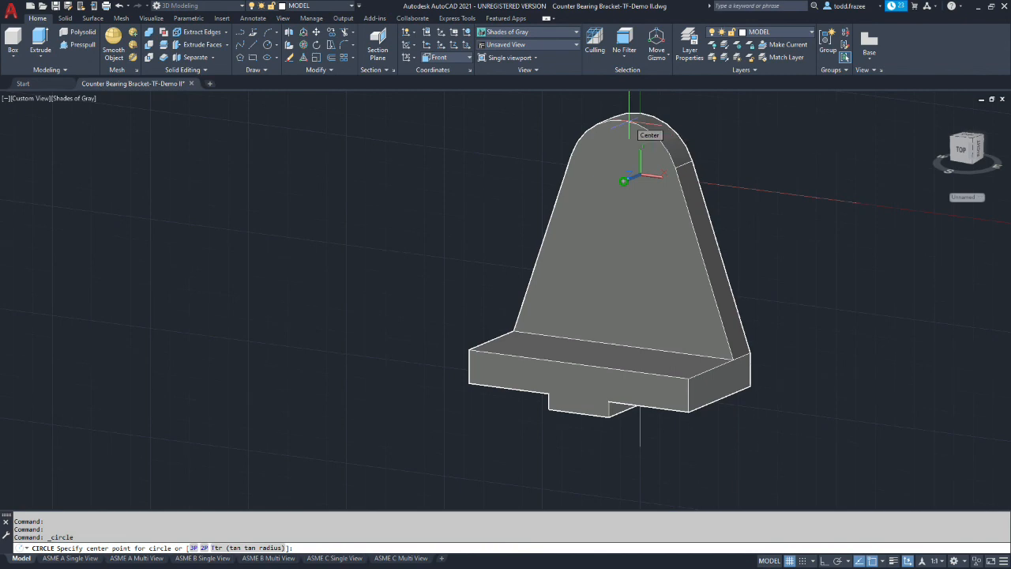
{"action": "left_click", "coordinate": [624, 179]}
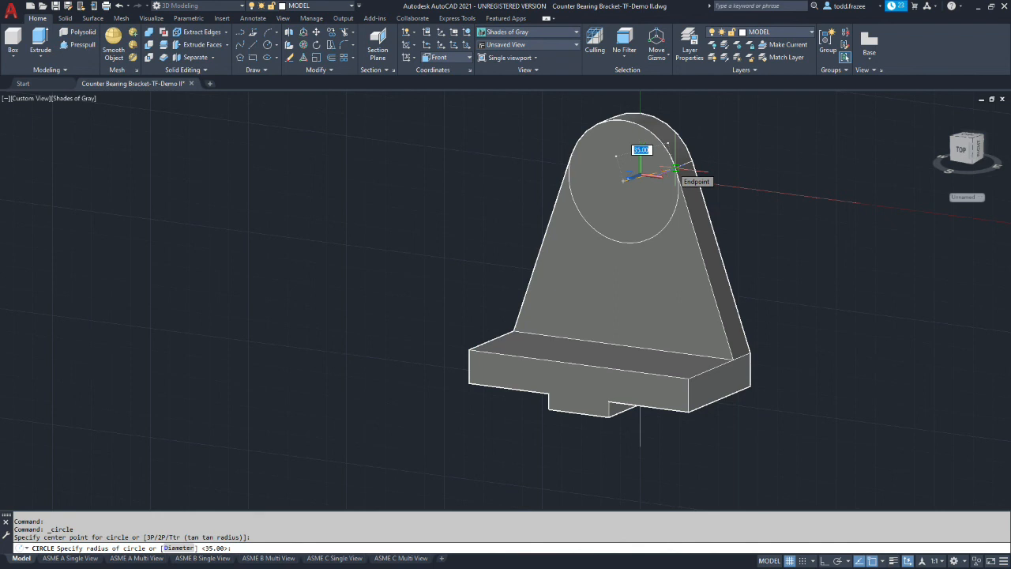
{"action": "left_click", "coordinate": [676, 168]}
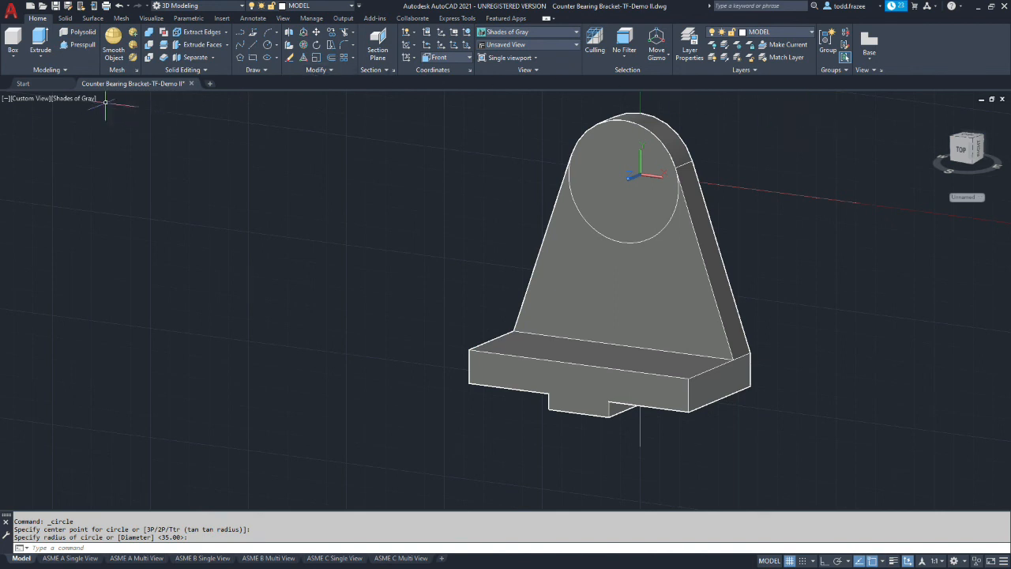
{"action": "left_click", "coordinate": [628, 210]}
{"action": "key", "text": "Escape"}
- Extrude the circle on the upright 32 mm forward into a cylindrical boss
{"action": "left_click", "coordinate": [40, 39]}
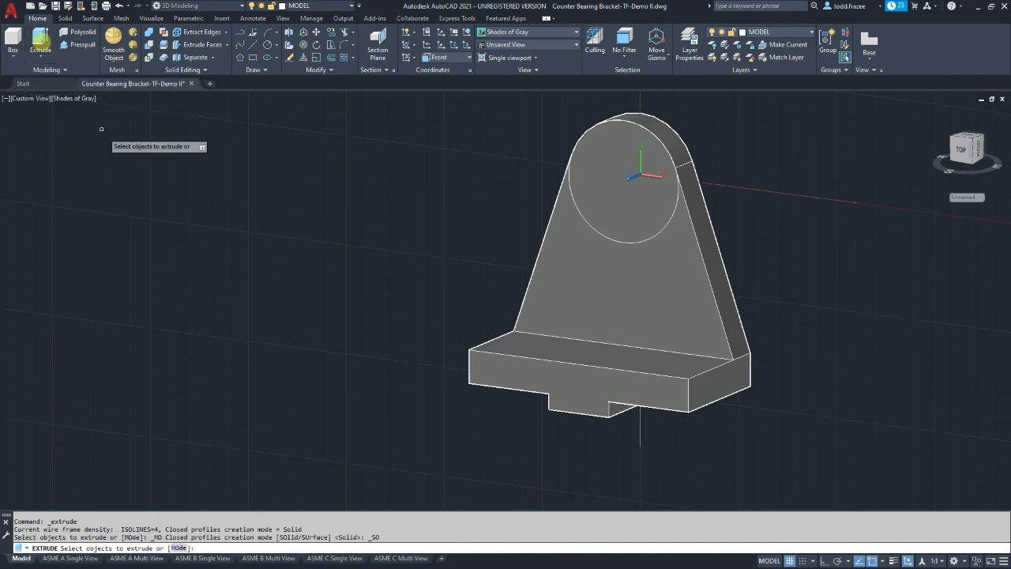
{"action": "left_click", "coordinate": [589, 226]}
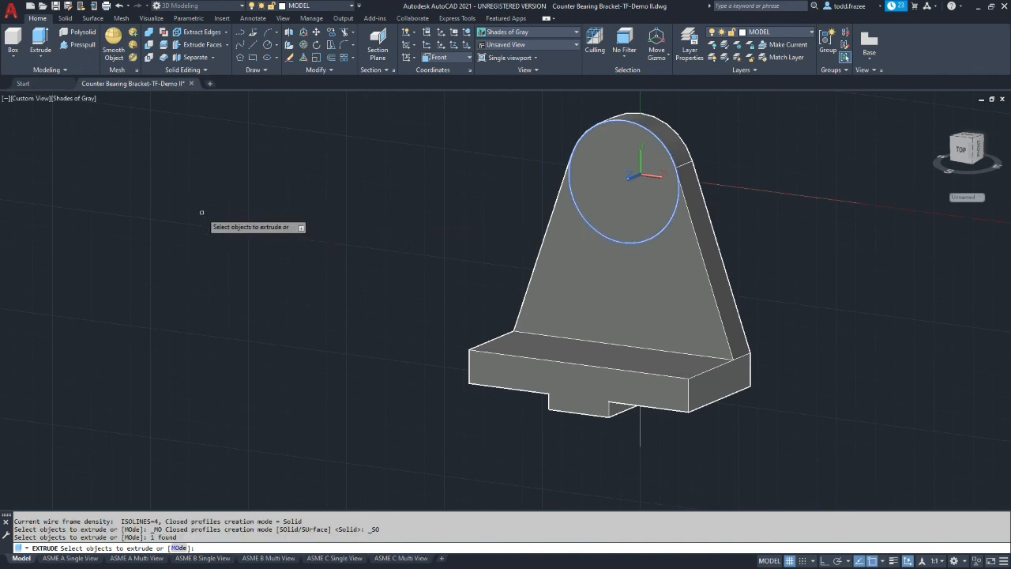
{"action": "key", "text": "Return"}
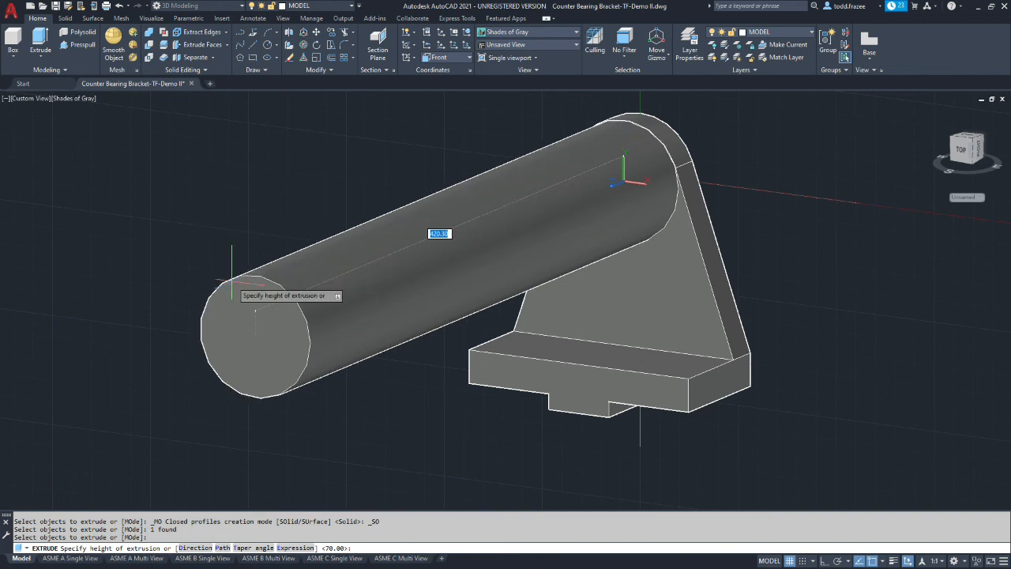
{"action": "type", "text": "32"}
{"action": "key", "text": "Return"}
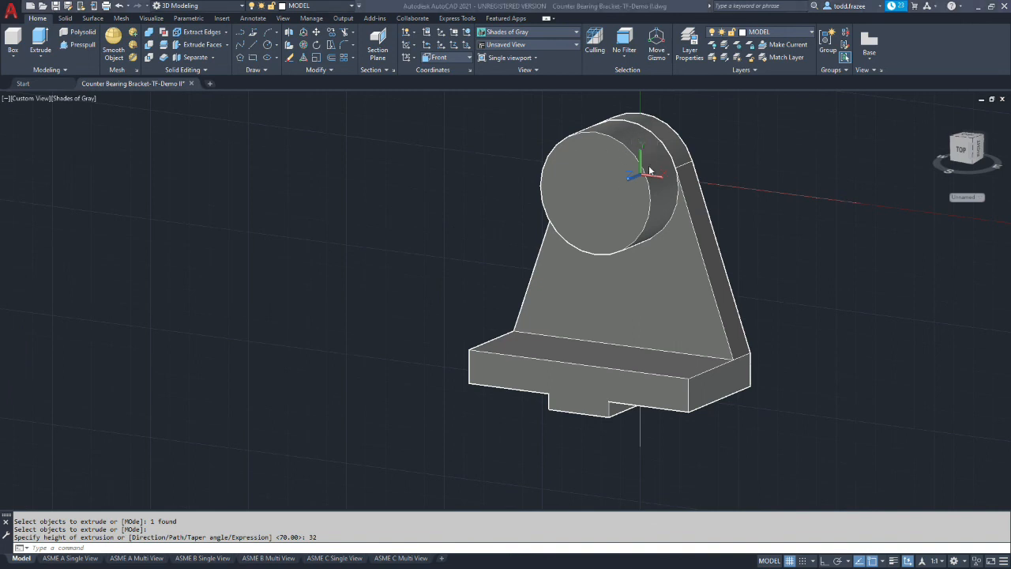
- Select the cylindrical boss to check whether it is separate from the bracket body, and clear the selection
{"action": "left_click", "coordinate": [627, 140]}
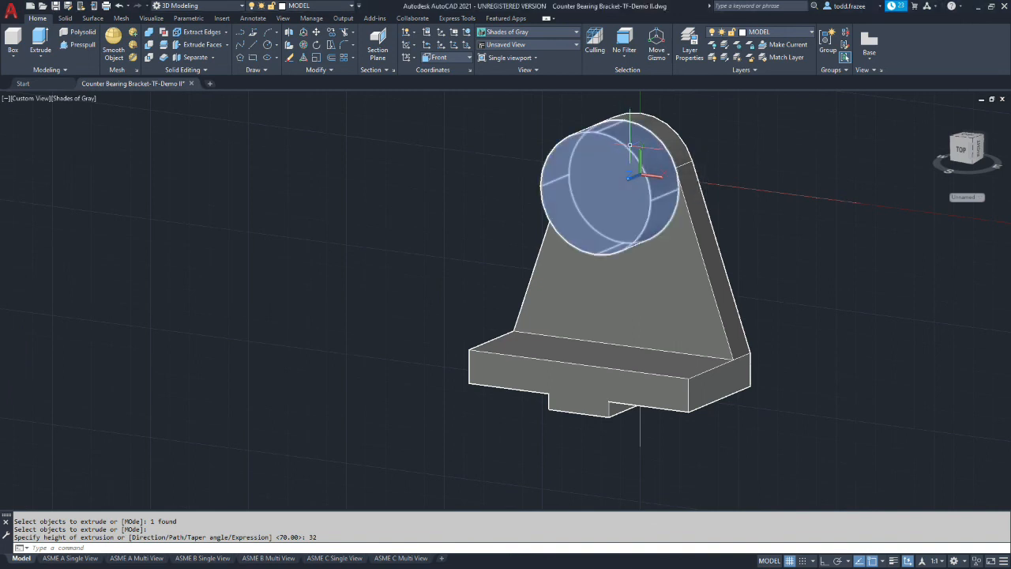
{"action": "key", "text": "Escape"}
{"action": "key", "text": "Escape"}
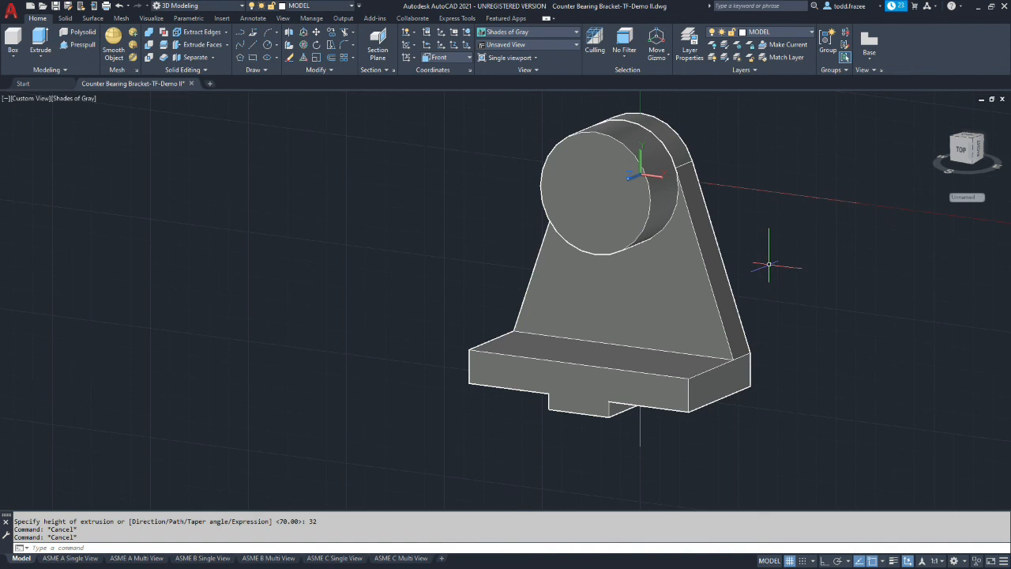
{"action": "left_click", "coordinate": [606, 187]}
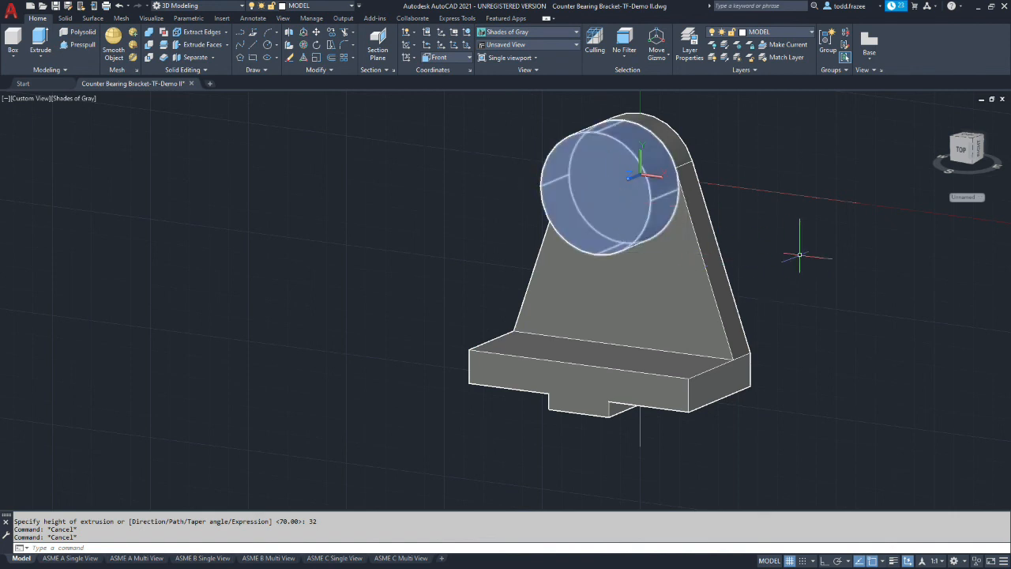
{"action": "key", "text": "Escape"}
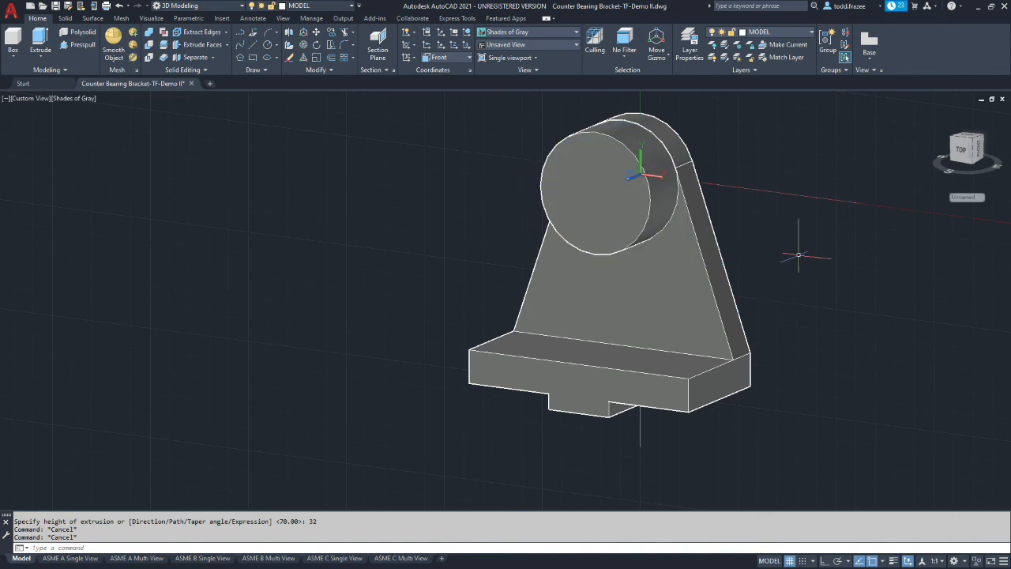
- Draw a 38 mm diameter circle centred on the front face of the boss
{"action": "left_click", "coordinate": [267, 45]}
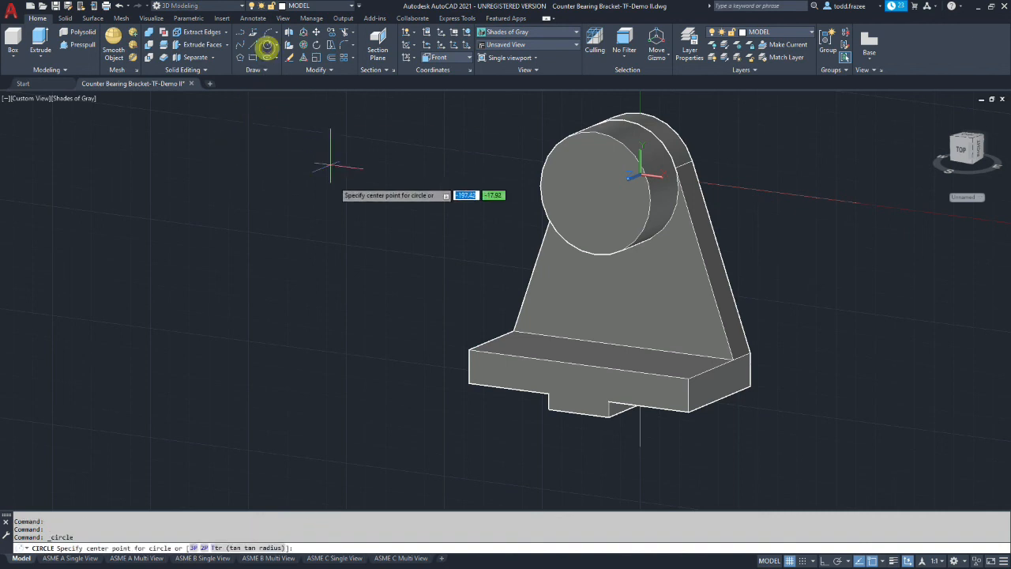
{"action": "left_click", "coordinate": [594, 192]}
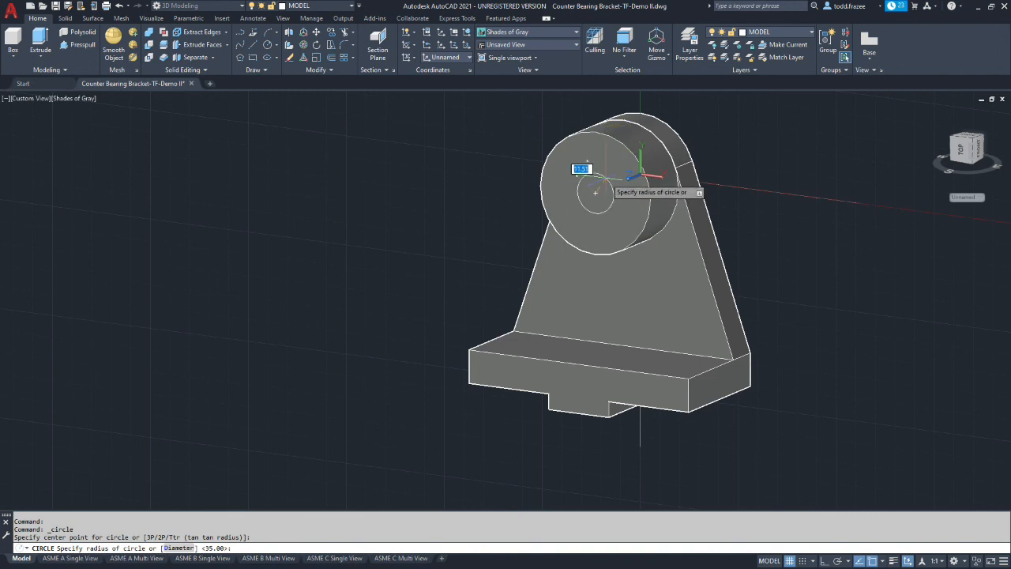
{"action": "type", "text": "d"}
{"action": "key", "text": "Return"}
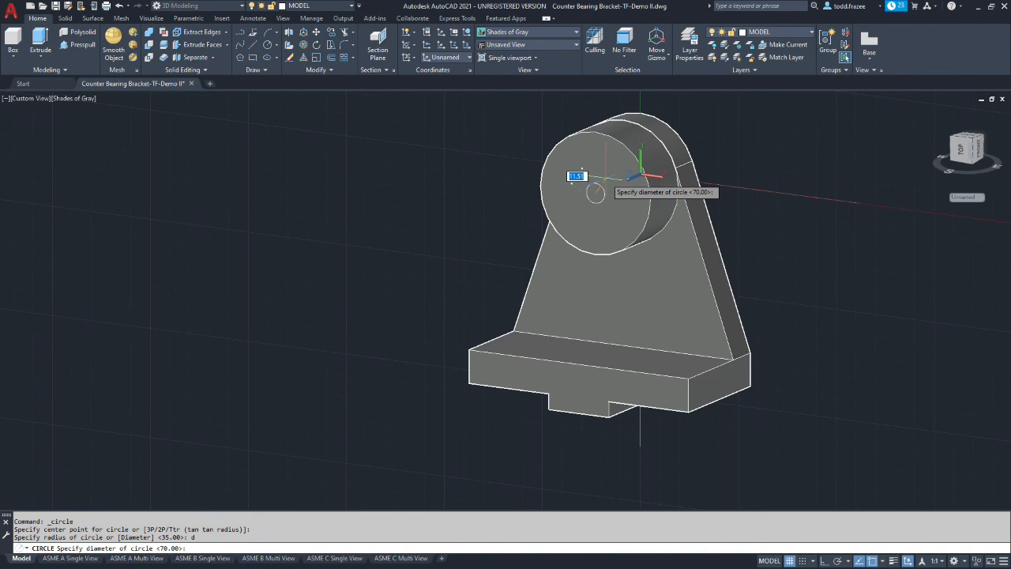
{"action": "type", "text": "38"}
{"action": "key", "text": "Return"}
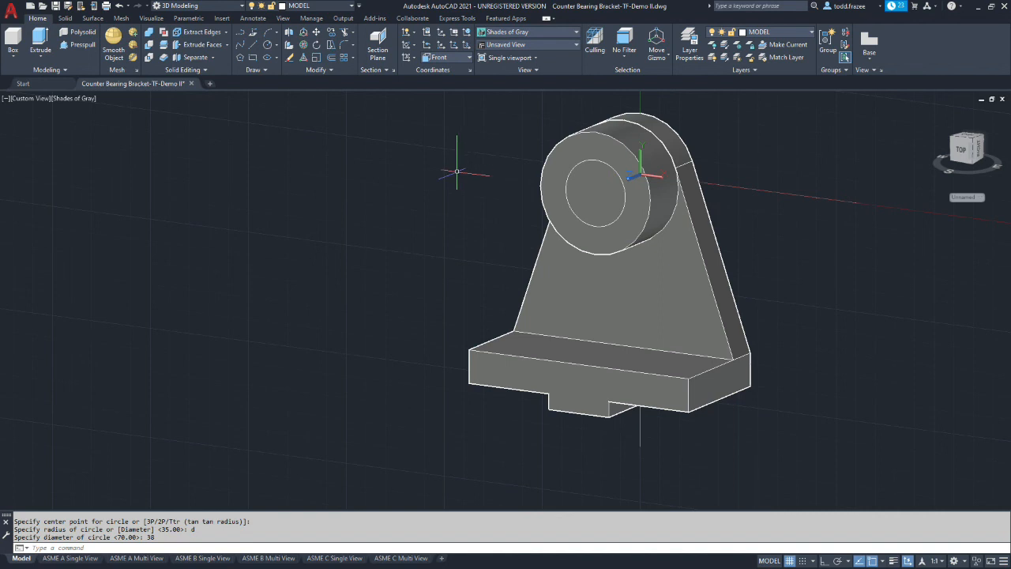
- Extrude the 38 mm circle by -52 mm back through the boss and the upright
{"action": "key", "text": "Return"}
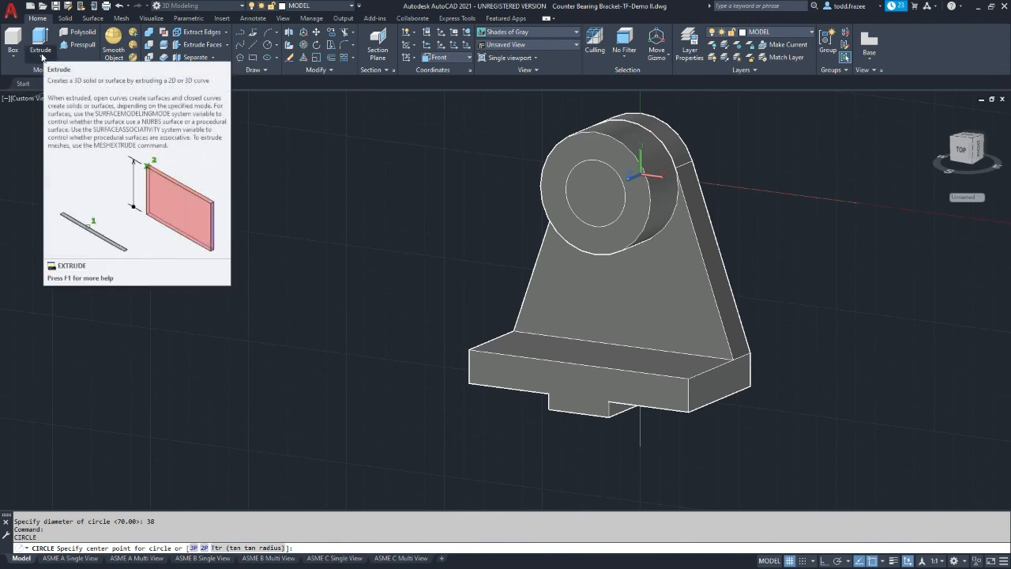
{"action": "left_click", "coordinate": [41, 39]}
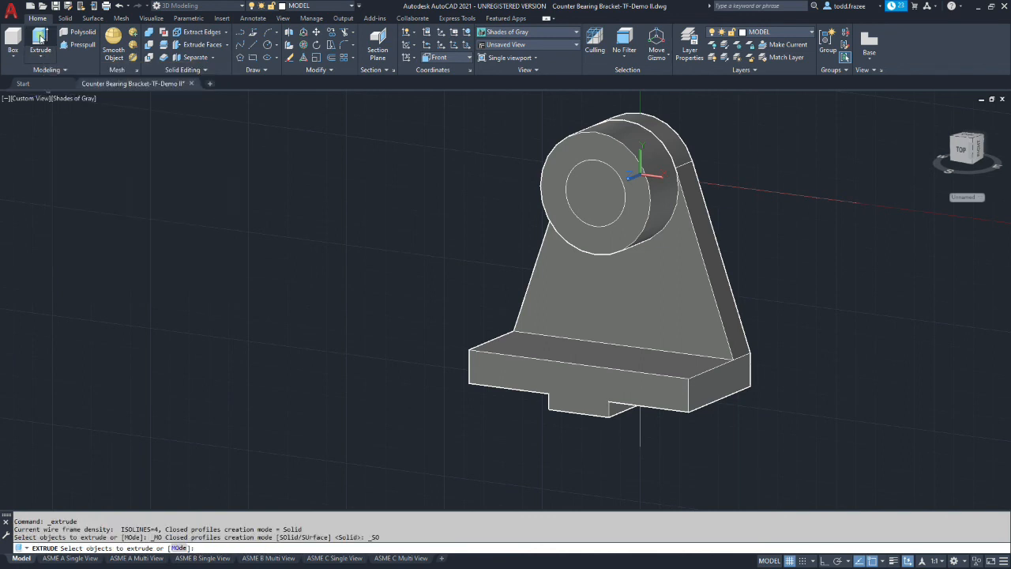
{"action": "left_click", "coordinate": [574, 215]}
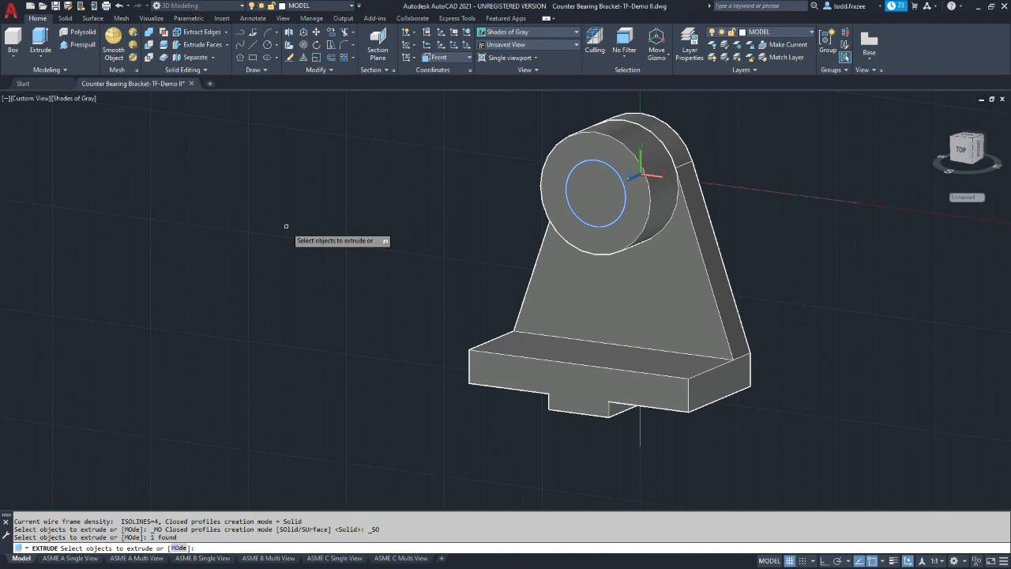
{"action": "key", "text": "Return"}
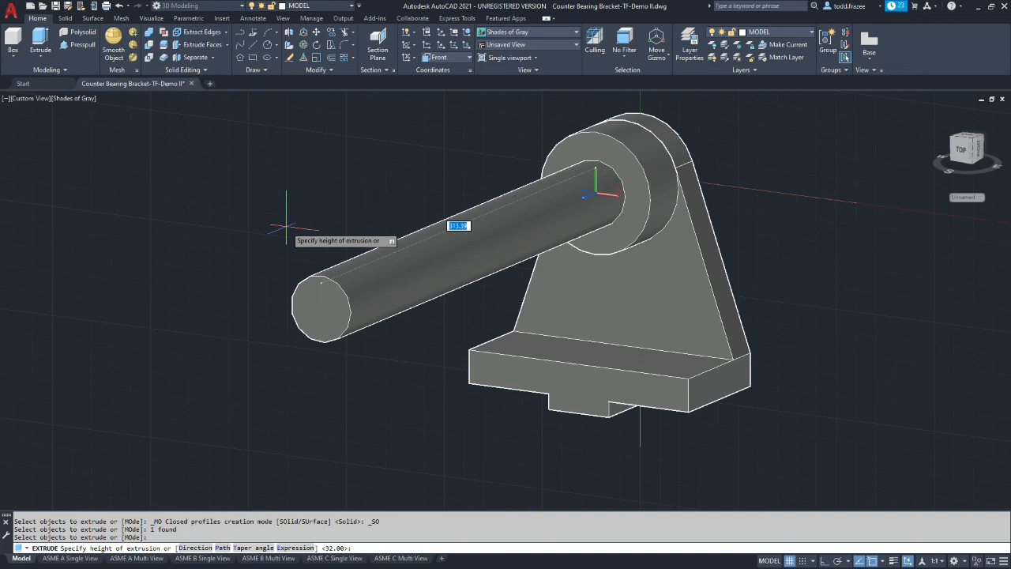
{"action": "type", "text": "-"}
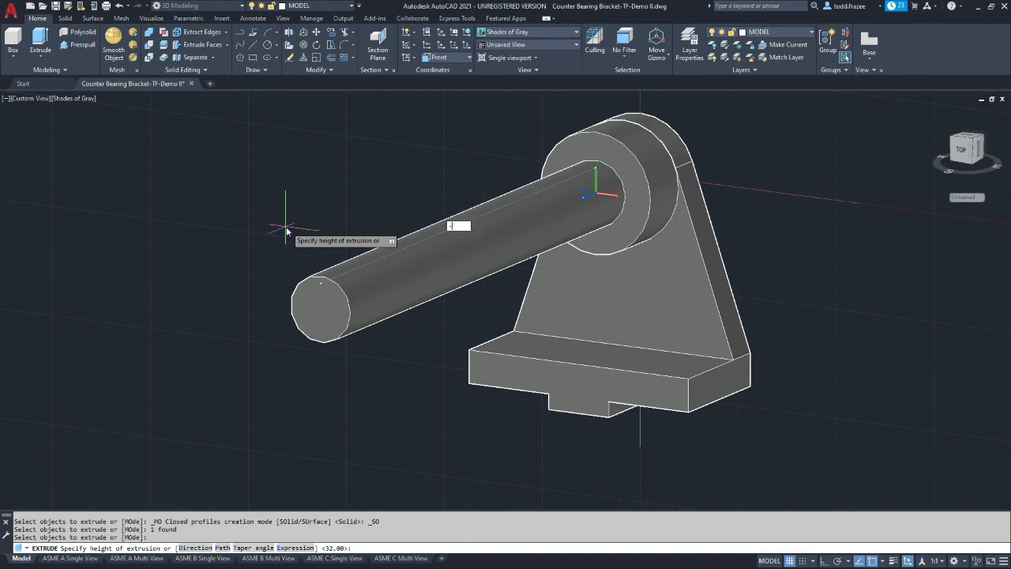
{"action": "type", "text": "32"}
{"action": "key", "text": "Return"}
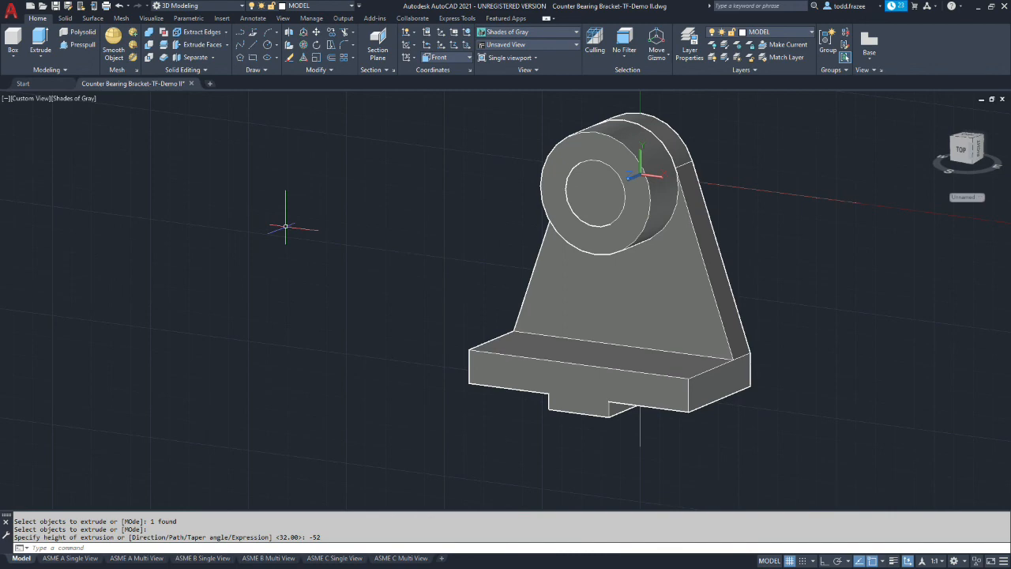
- Examine from several angles how the inner cylinder runs through the boss and the upright
{"action": "middle_click_drag", "start_coordinate": [442, 245], "coordinate": [300, 273], "text": "shift"}
{"action": "scroll", "coordinate": [673, 174], "scroll_direction": "down", "scroll_amount": 3}
{"action": "scroll", "coordinate": [420, 155], "scroll_direction": "up", "scroll_amount": 10}
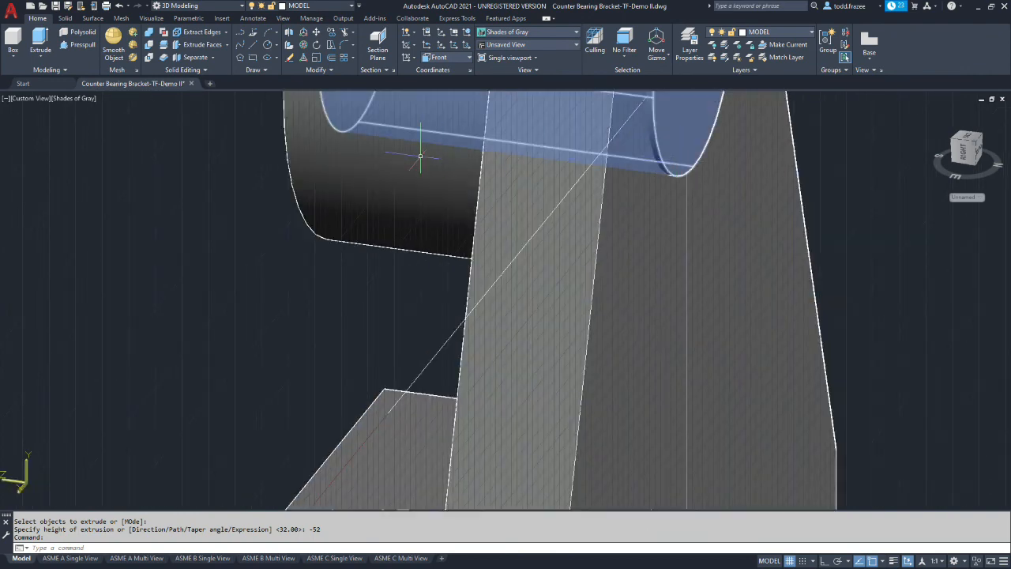
{"action": "scroll", "coordinate": [421, 155], "scroll_direction": "down", "scroll_amount": 10}
{"action": "middle_click_drag", "start_coordinate": [355, 219], "coordinate": [483, 185], "text": "shift"}
{"action": "scroll", "coordinate": [377, 219], "scroll_direction": "up", "scroll_amount": 5}
{"action": "scroll", "coordinate": [375, 186], "scroll_direction": "up", "scroll_amount": 2}
{"action": "scroll", "coordinate": [384, 197], "scroll_direction": "down", "scroll_amount": 8}
{"action": "scroll", "coordinate": [371, 151], "scroll_direction": "up", "scroll_amount": 8}
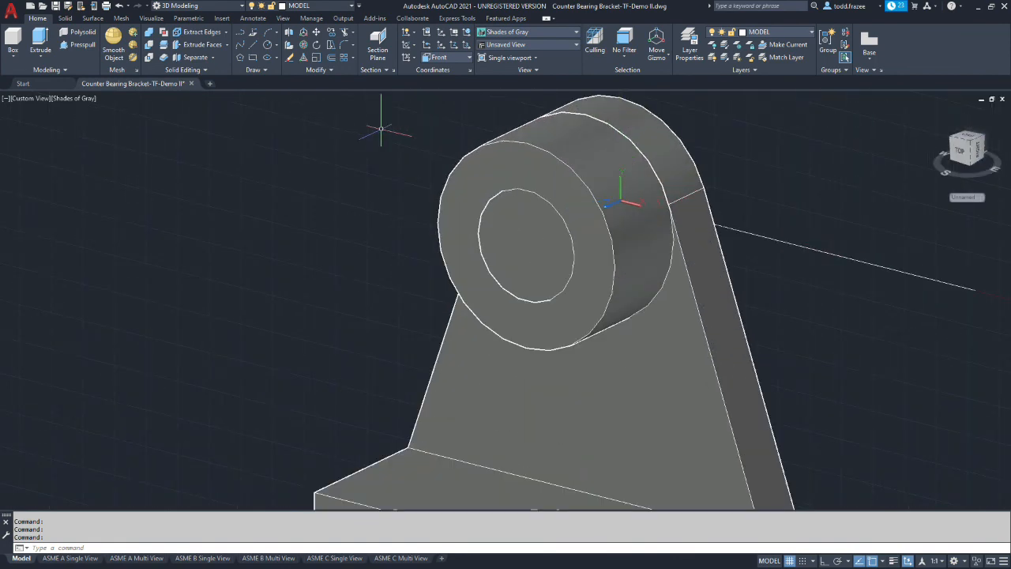
{"action": "scroll", "coordinate": [381, 129], "scroll_direction": "down", "scroll_amount": 3}
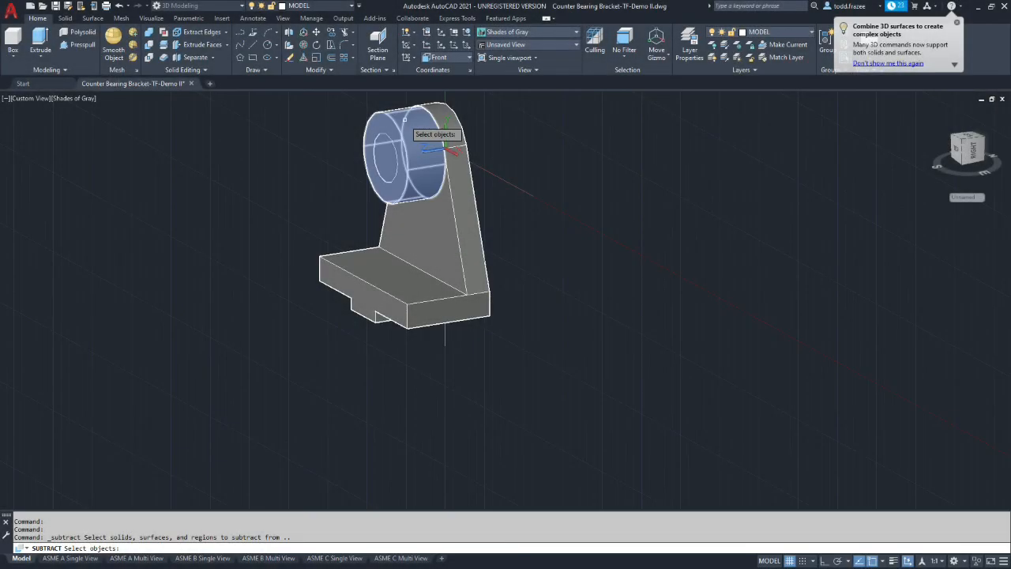
- Subtract the inner 38 mm cylinder from both the cylindrical boss and the bracket body to cut the through bore
{"action": "left_click", "coordinate": [402, 120]}
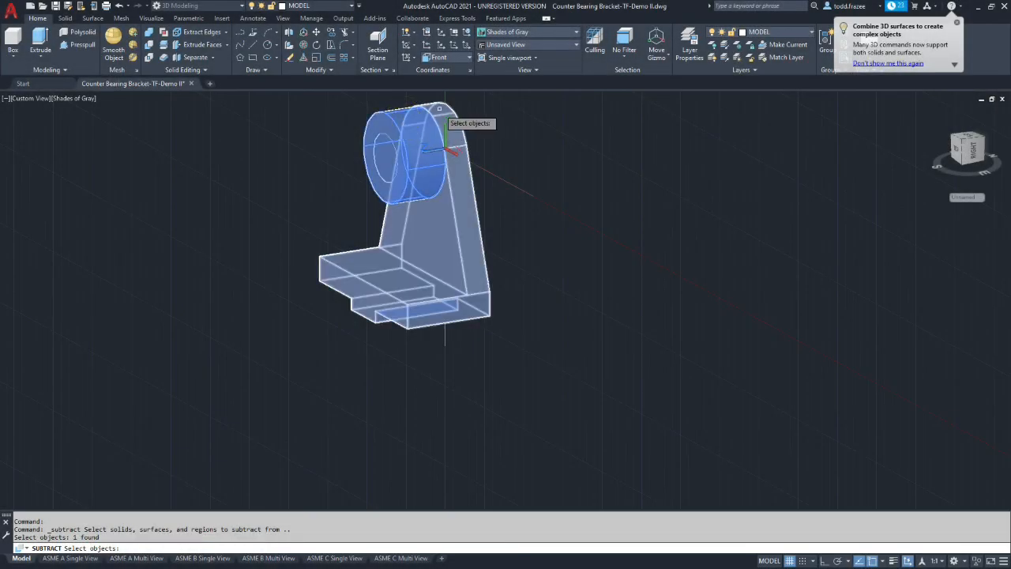
{"action": "left_click", "coordinate": [439, 110]}
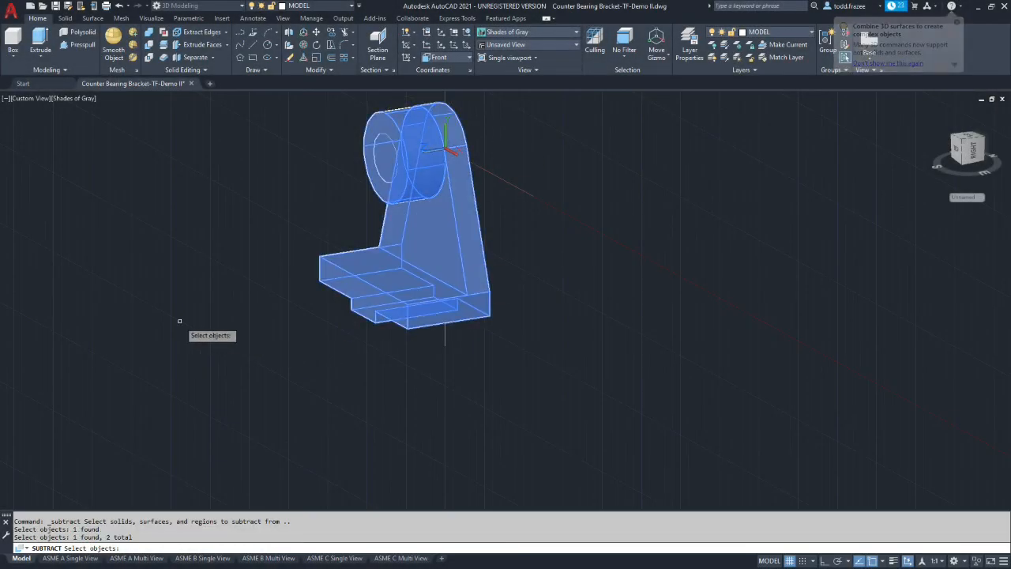
{"action": "key", "text": "Return"}
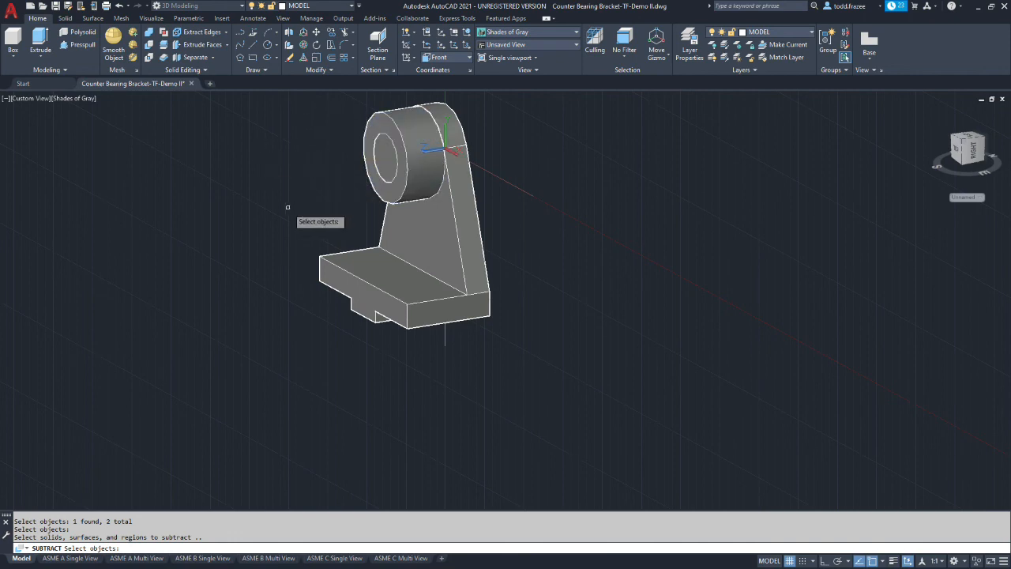
{"action": "middle_click_drag", "start_coordinate": [327, 207], "coordinate": [244, 217], "text": "shift"}
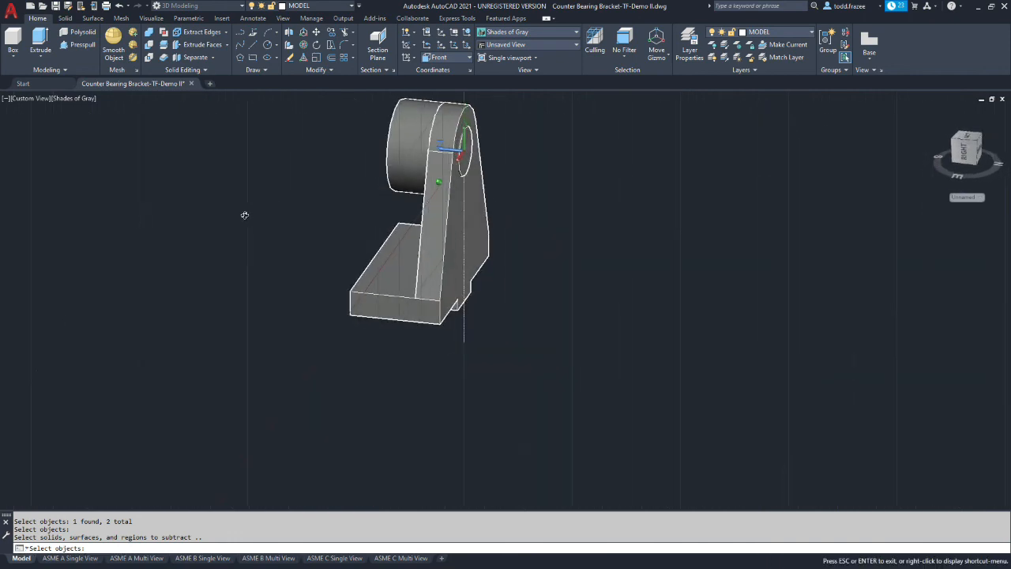
{"action": "scroll", "coordinate": [440, 141], "scroll_direction": "up", "scroll_amount": 6}
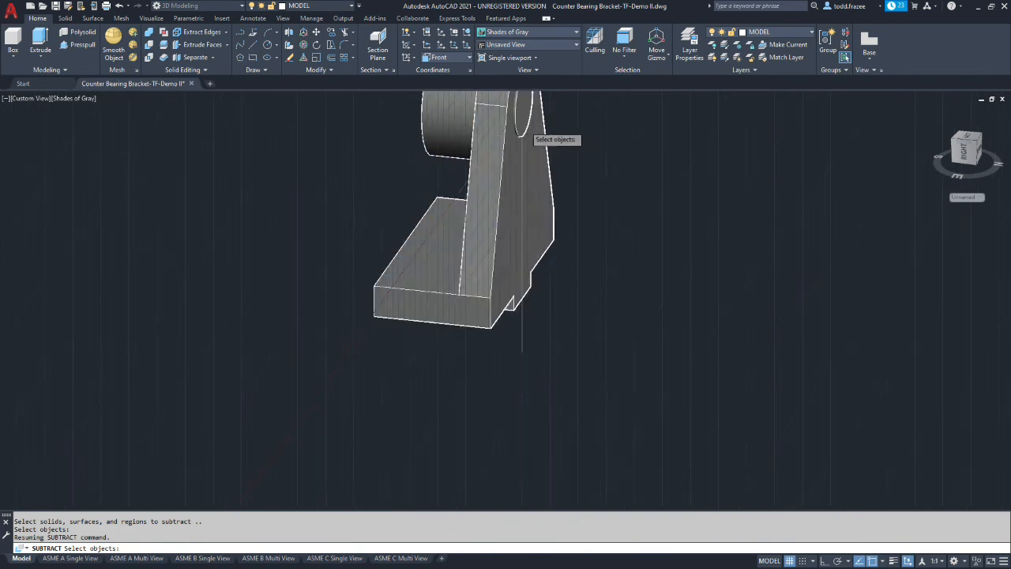
{"action": "left_click", "coordinate": [496, 129]}
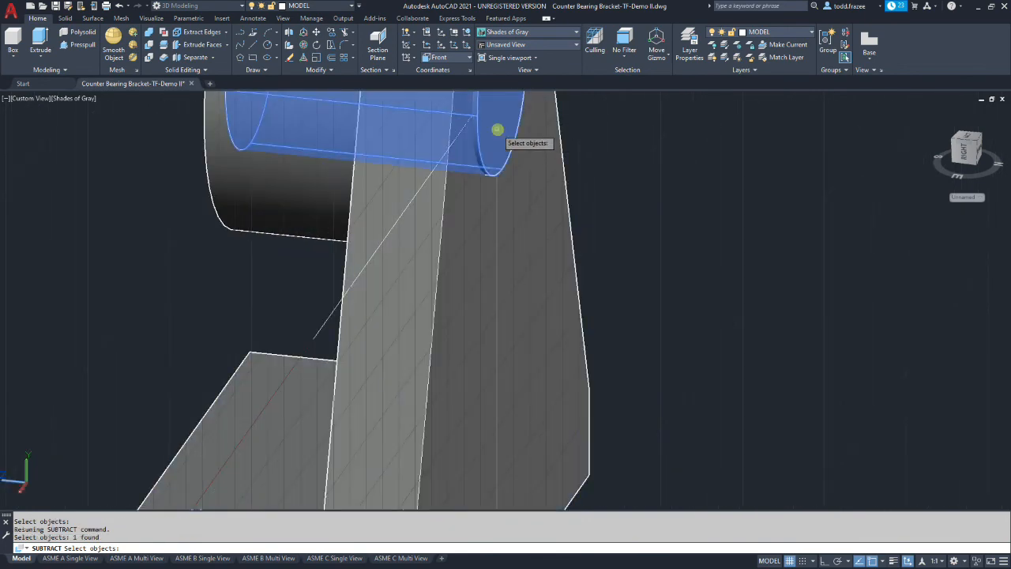
{"action": "scroll", "coordinate": [104, 195], "scroll_direction": "down", "scroll_amount": 3}
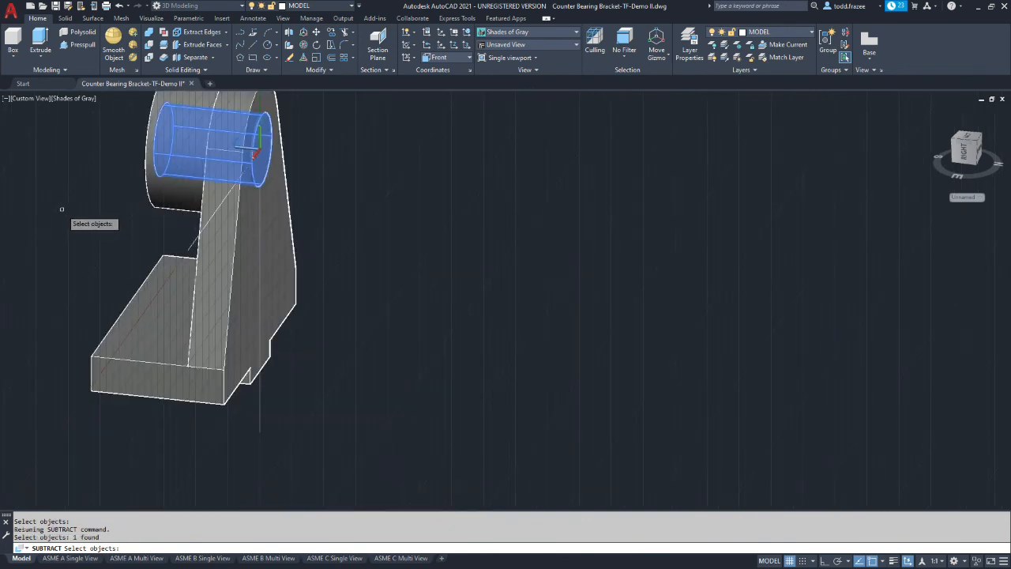
{"action": "middle_click_drag", "start_coordinate": [61, 208], "coordinate": [162, 247]}
{"action": "scroll", "coordinate": [150, 245], "scroll_direction": "down", "scroll_amount": 3}
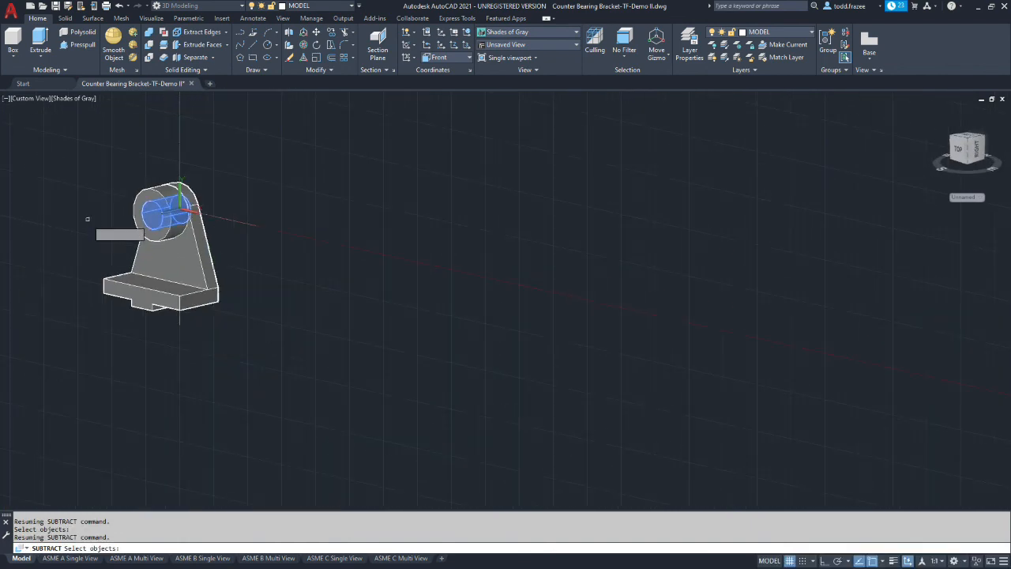
{"action": "scroll", "coordinate": [73, 215], "scroll_direction": "up", "scroll_amount": 4}
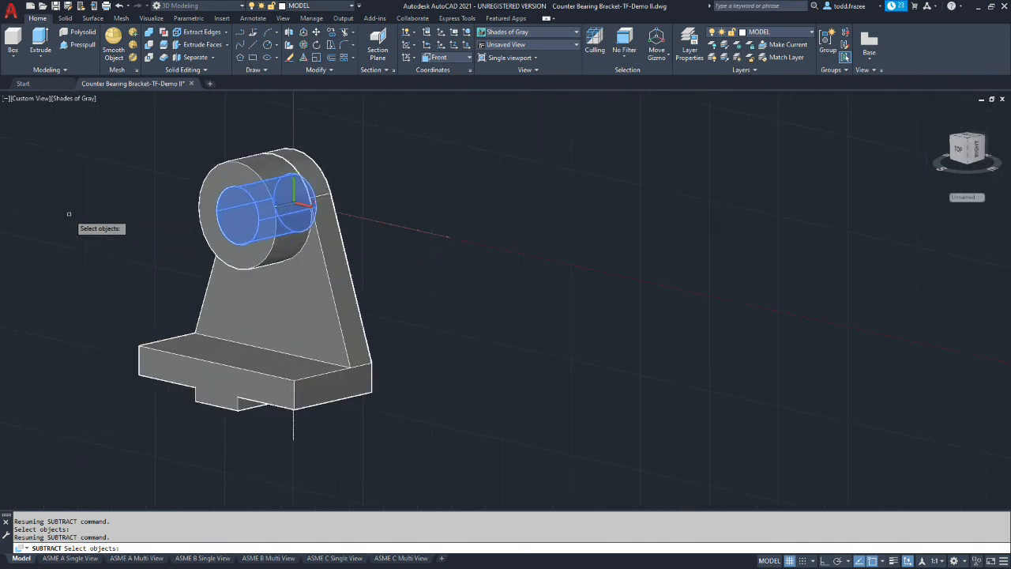
{"action": "key", "text": "Return"}
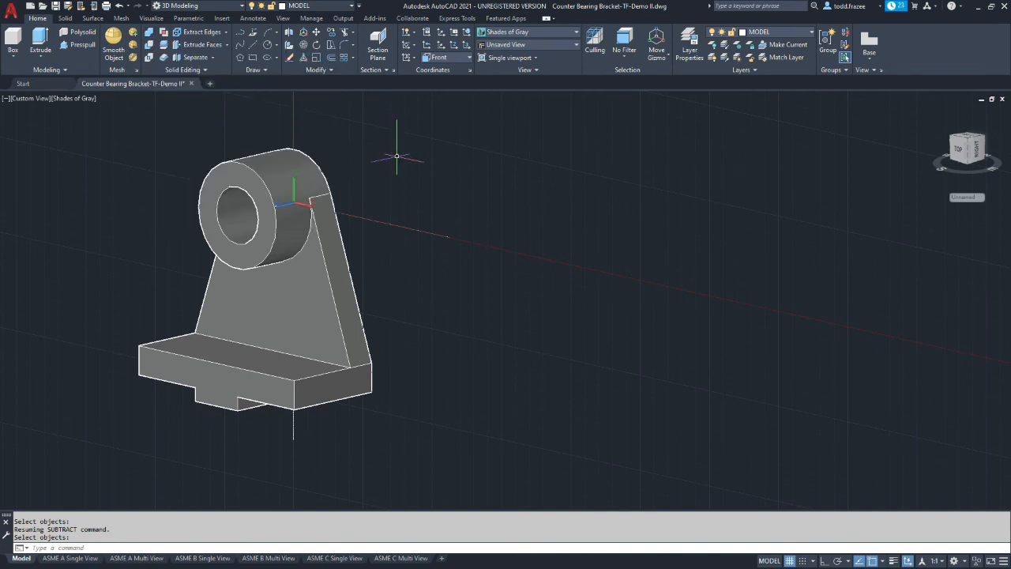
{"action": "key", "text": "Escape"}
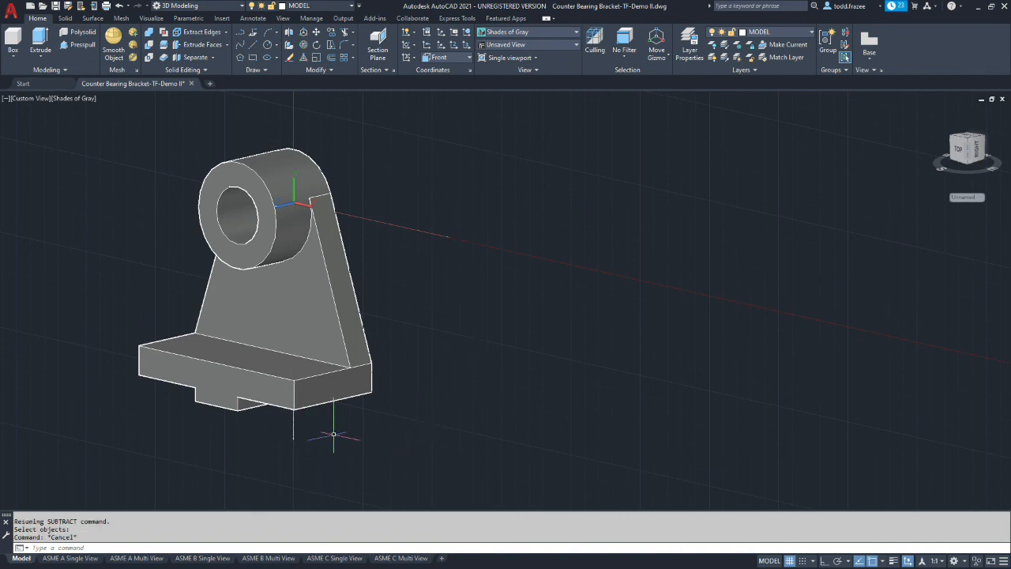
{"action": "middle_click_drag", "start_coordinate": [339, 431], "coordinate": [377, 418], "text": "shift"}
{"action": "scroll", "coordinate": [377, 419], "scroll_direction": "up", "scroll_amount": 2}
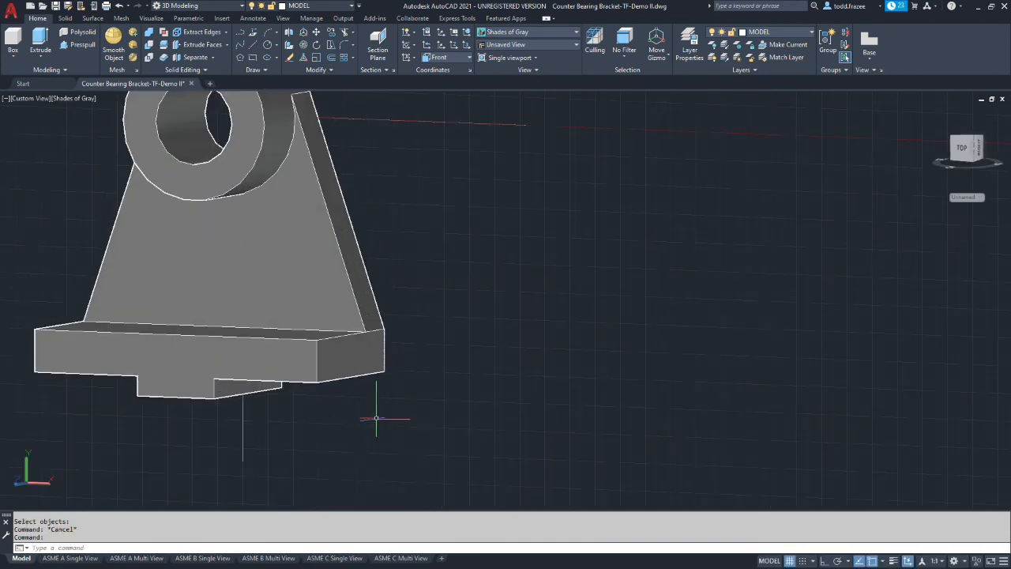